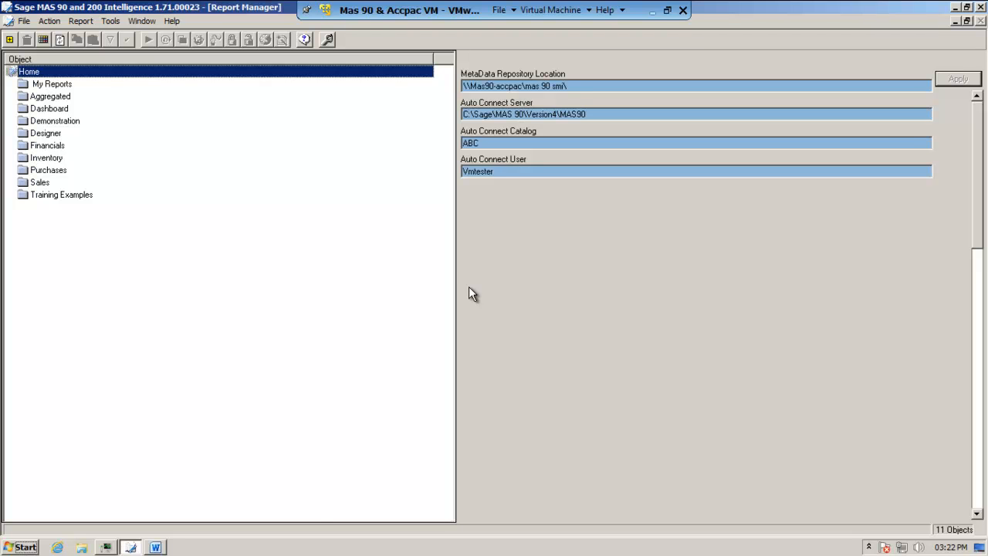
Check the requested account groups in the Word document, and copy the Financial Reports Designer 2-5 (MAS) report into the Training Examples folder.
{"action": "left_click", "coordinate": [156, 548]}
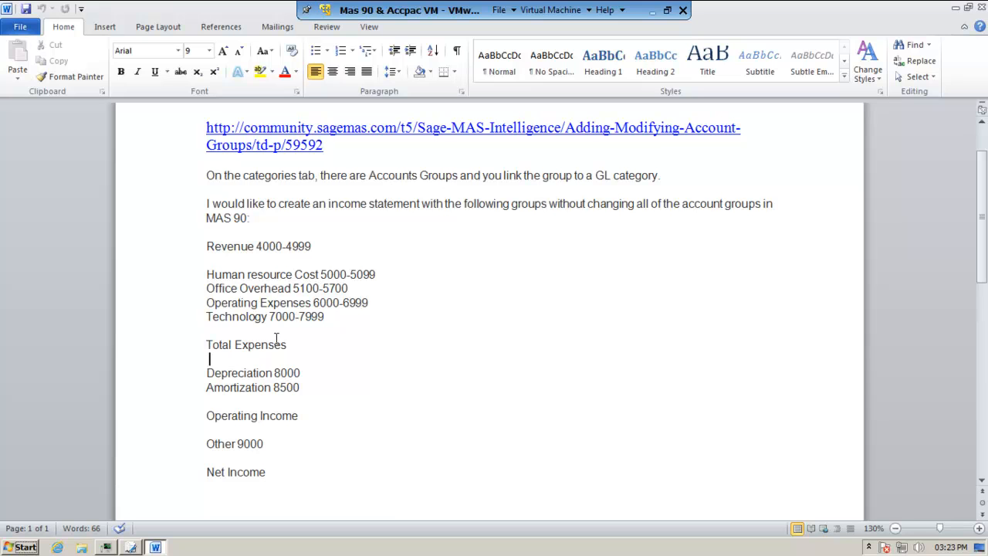
{"action": "left_click", "coordinate": [131, 547]}
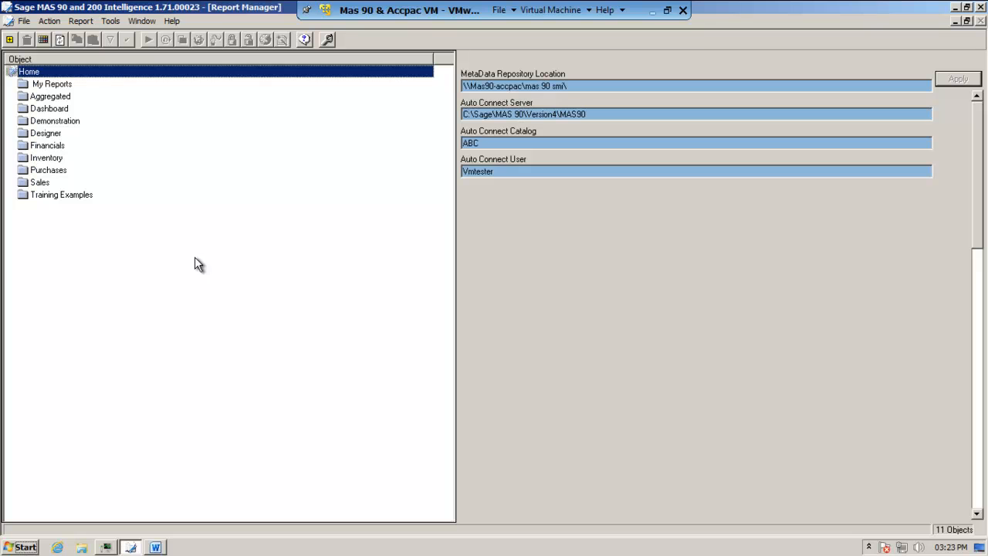
{"action": "double_click", "coordinate": [47, 136]}
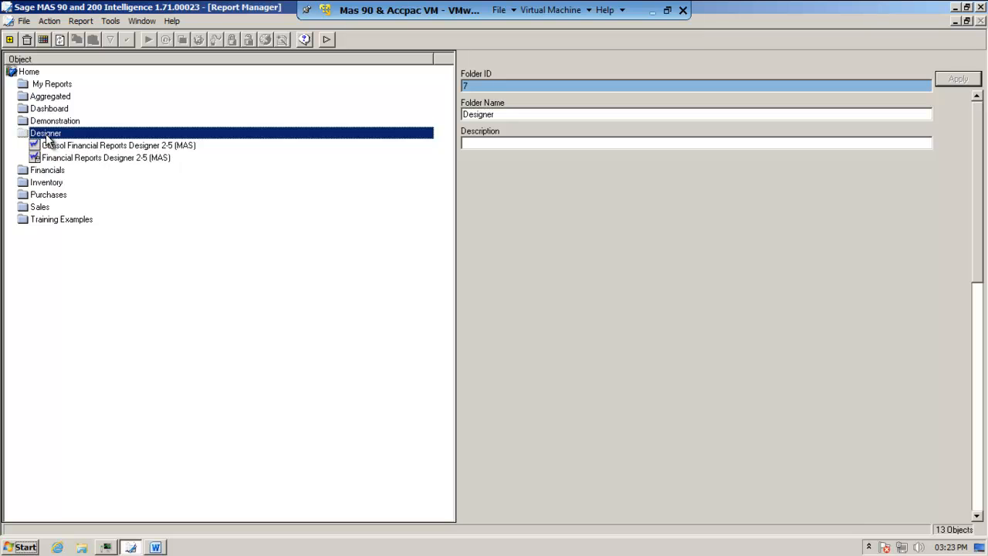
{"action": "left_click", "coordinate": [60, 161]}
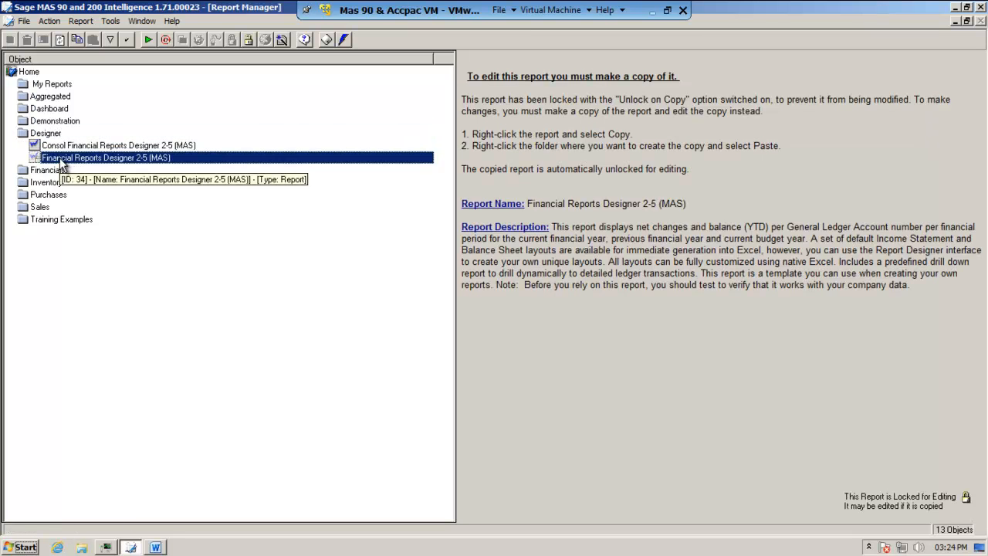
{"action": "right_click", "coordinate": [51, 159]}
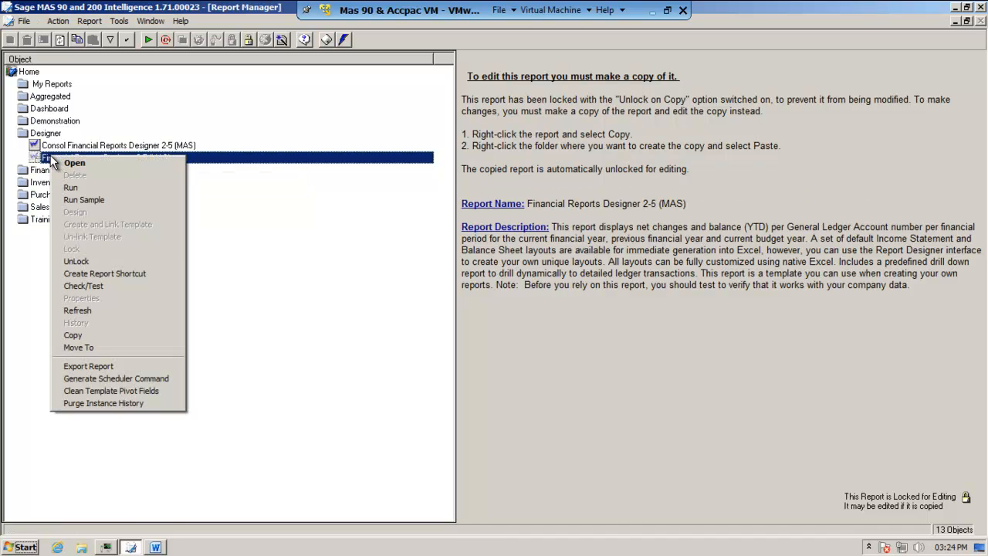
{"action": "left_click", "coordinate": [91, 335]}
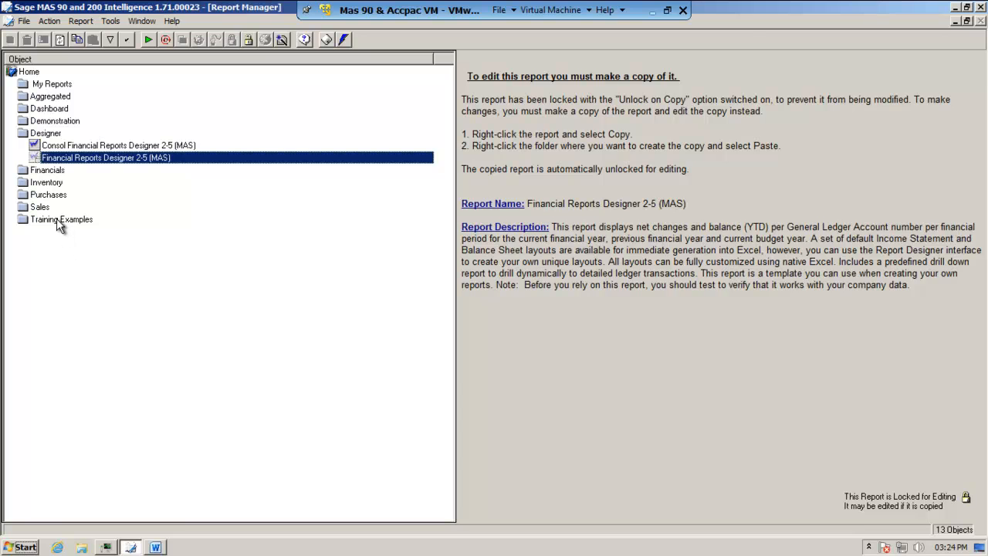
{"action": "left_click", "coordinate": [57, 218]}
{"action": "right_click", "coordinate": [56, 219]}
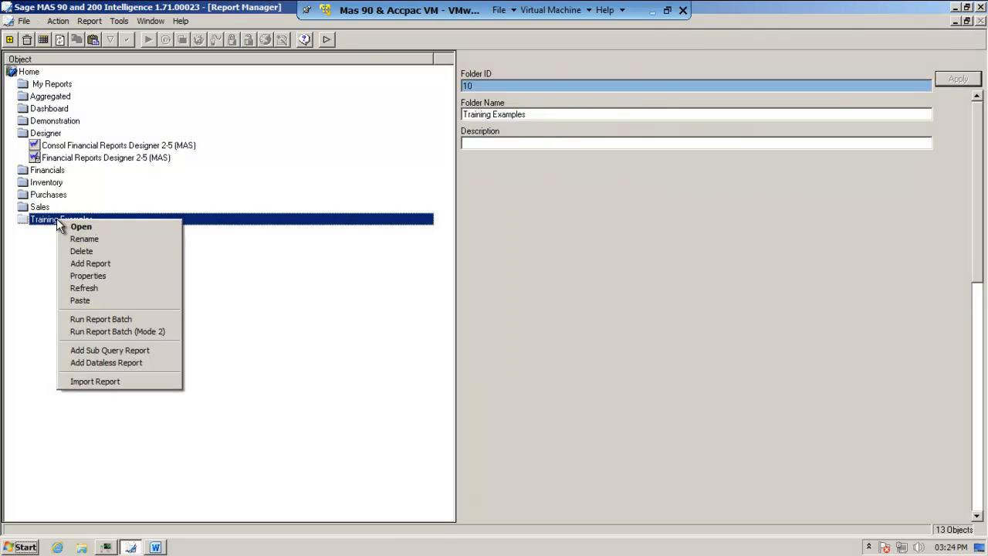
{"action": "left_click", "coordinate": [96, 298]}
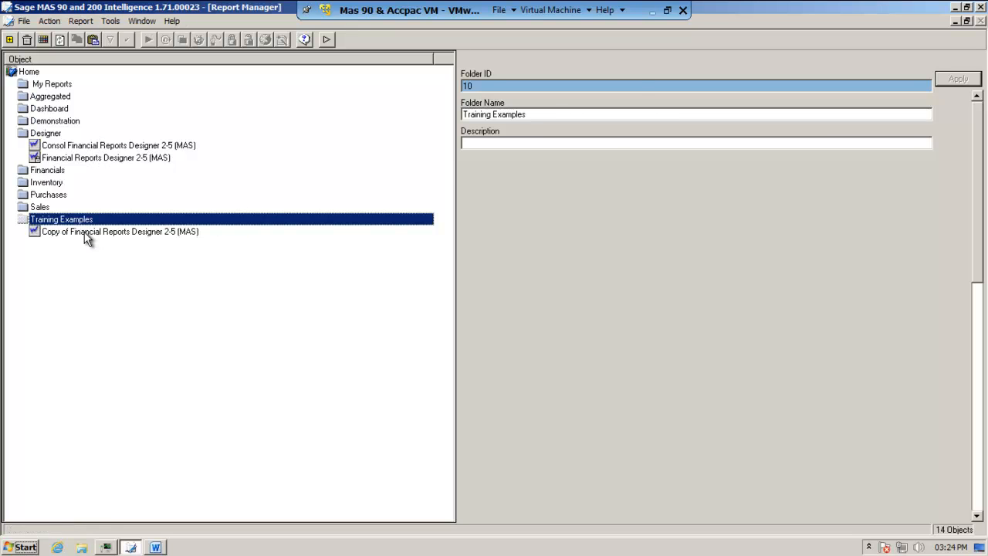
Rename the copied report in Training Examples as "Financial Reports Designer - Custom Grouping" and apply the change.
{"action": "left_click", "coordinate": [84, 232]}
{"action": "left_click", "coordinate": [654, 113]}
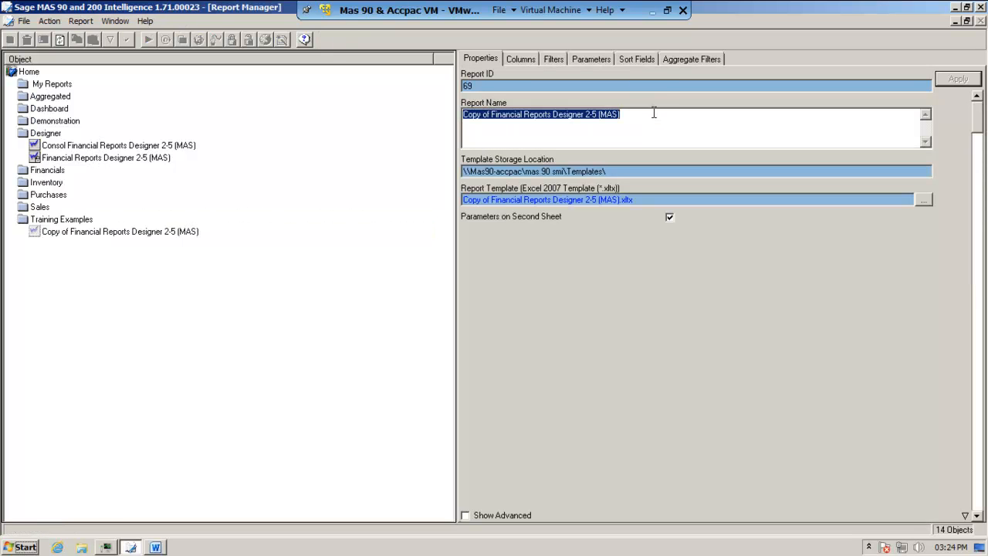
{"action": "key", "text": "Home"}
{"action": "key", "text": "Delete"}
{"action": "key", "text": "Delete"}
{"action": "key", "text": "Delete"}
{"action": "key", "text": "Delete"}
{"action": "key", "text": "Delete"}
{"action": "key", "text": "Delete"}
{"action": "key", "text": "Delete"}
{"action": "key", "text": "Delete"}
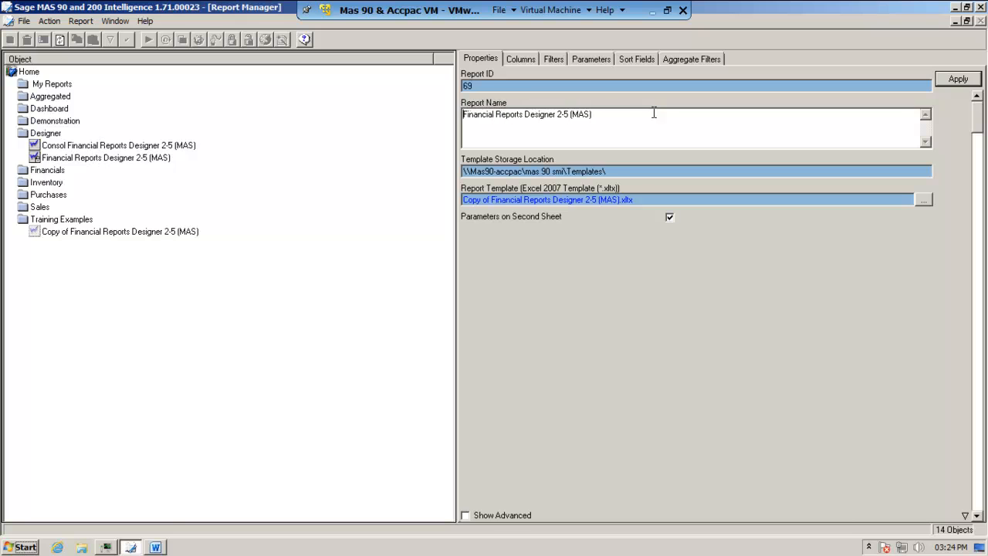
{"action": "key", "text": "End"}
{"action": "key", "text": "BackSpace"}
{"action": "key", "text": "BackSpace"}
{"action": "key", "text": "BackSpace"}
{"action": "key", "text": "BackSpace"}
{"action": "key", "text": "BackSpace"}
{"action": "key", "text": "BackSpace"}
{"action": "key", "text": "BackSpace"}
{"action": "key", "text": "BackSpace"}
{"action": "key", "text": "BackSpace"}
{"action": "type", "text": "- Custom Grouping"}
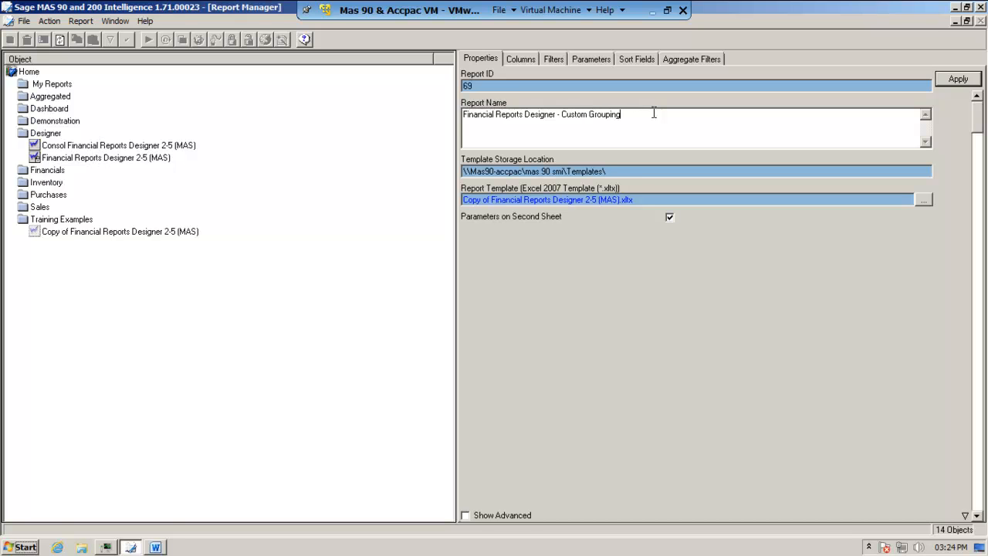
{"action": "left_click", "coordinate": [957, 80]}
{"action": "left_click", "coordinate": [511, 333]}
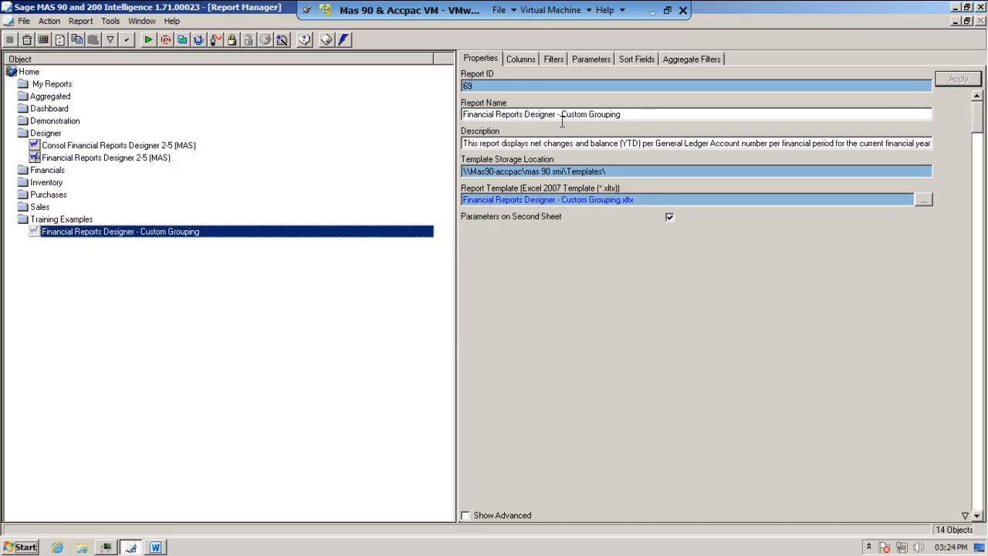
Add the MainAccountCodeDesc field to the columns of the Custom Grouping report.
{"action": "left_click", "coordinate": [522, 60]}
{"action": "left_click_drag", "start_coordinate": [536, 70], "coordinate": [599, 70]}
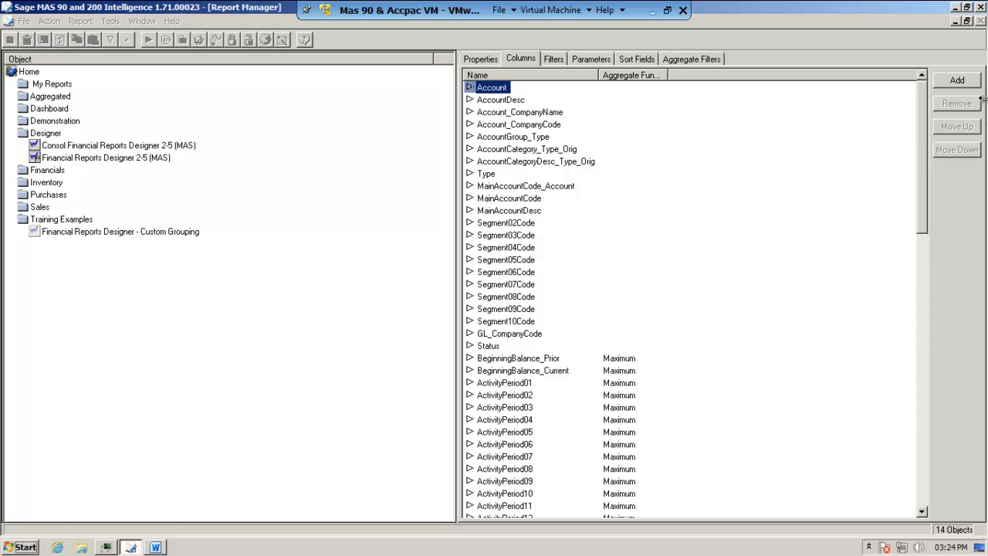
{"action": "left_click", "coordinate": [960, 81]}
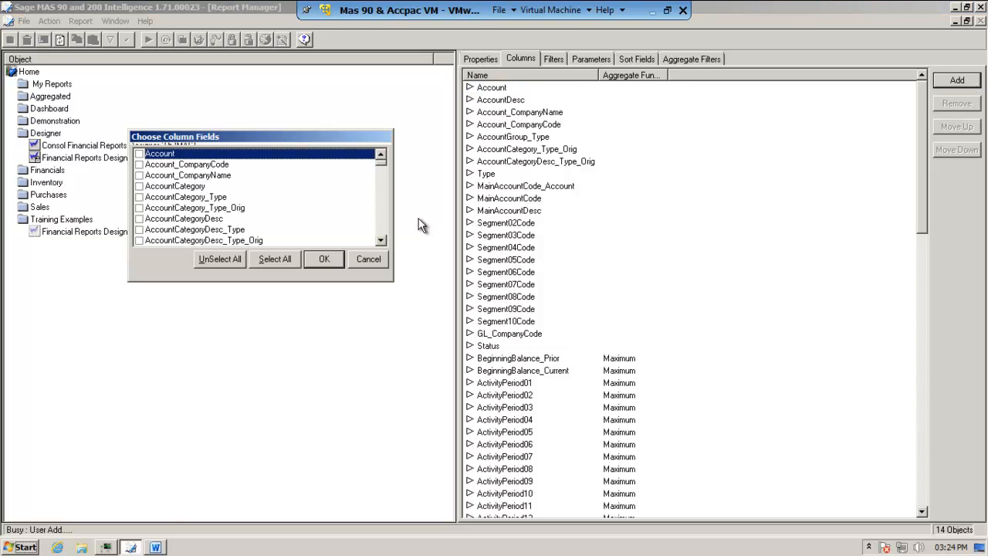
{"action": "left_click_drag", "start_coordinate": [396, 284], "coordinate": [480, 422]}
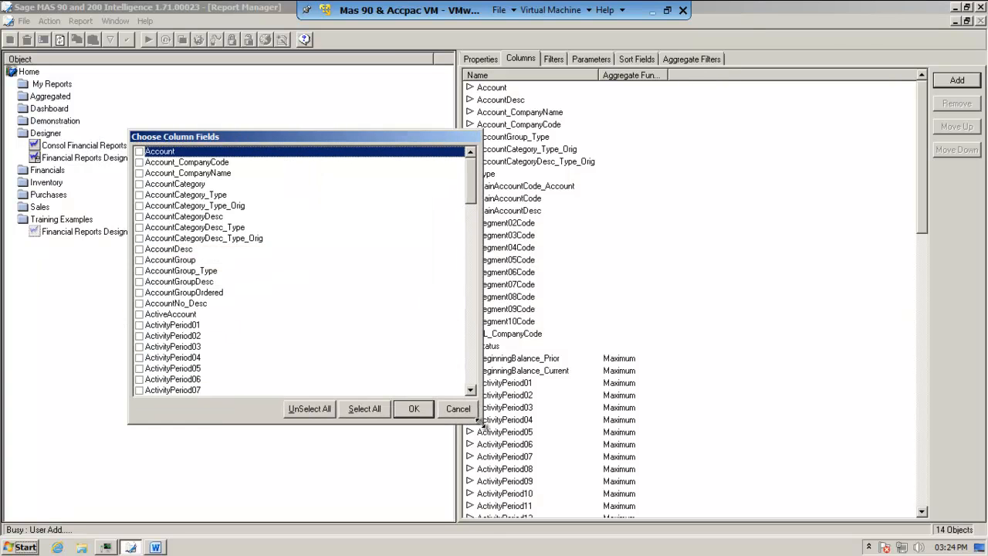
{"action": "left_click_drag", "start_coordinate": [472, 374], "coordinate": [469, 367]}
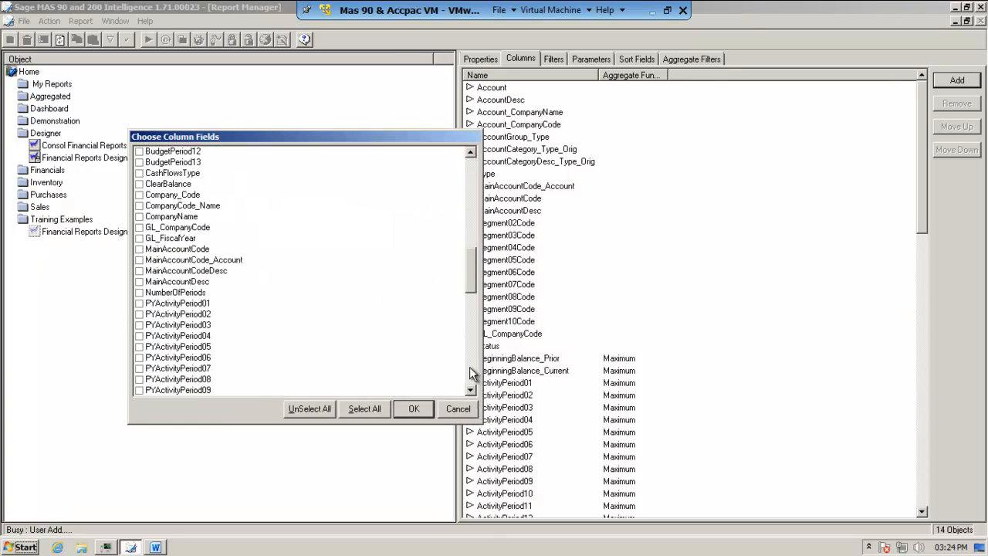
{"action": "left_click", "coordinate": [140, 271]}
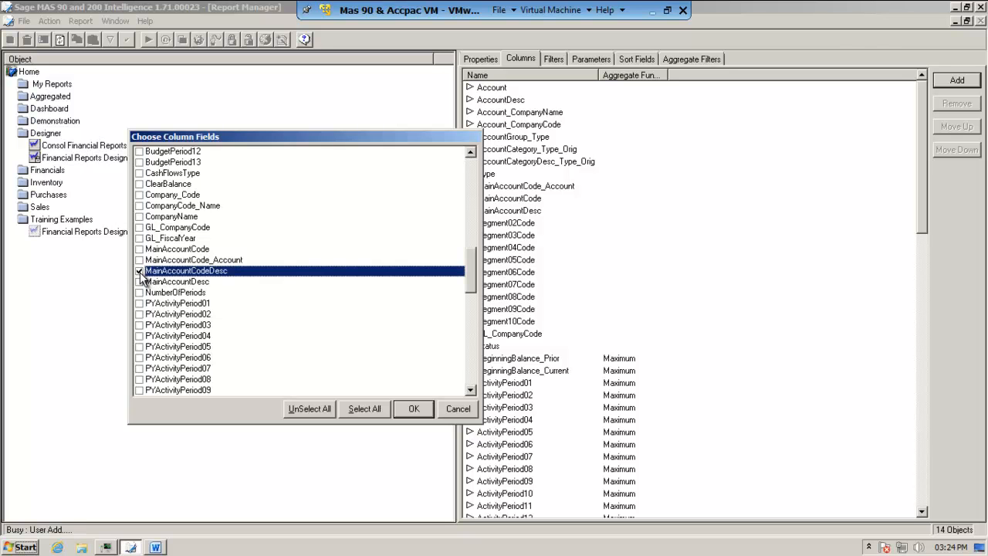
{"action": "left_click", "coordinate": [411, 410]}
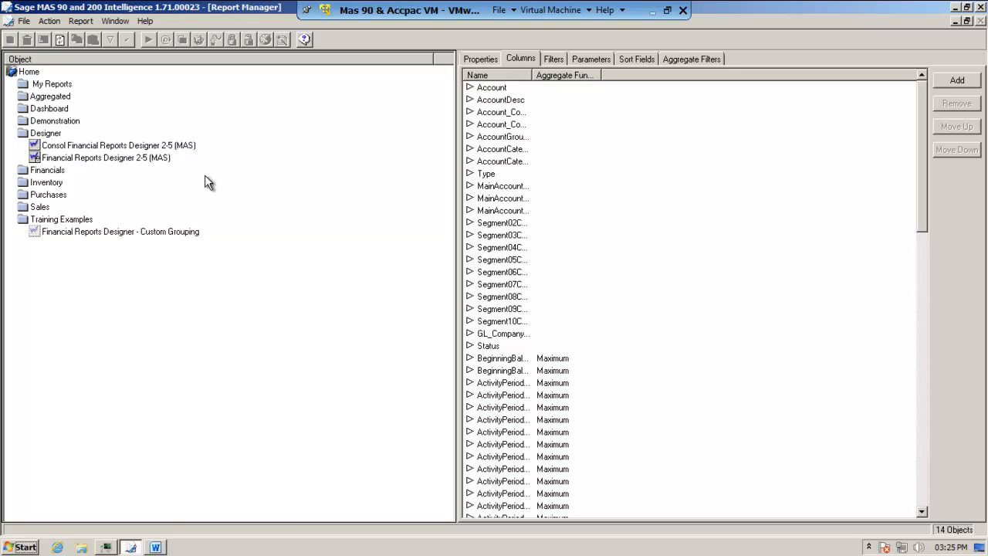
Show the report's advanced properties and recheck the requested account groups in the Word document.
{"action": "left_click", "coordinate": [479, 59]}
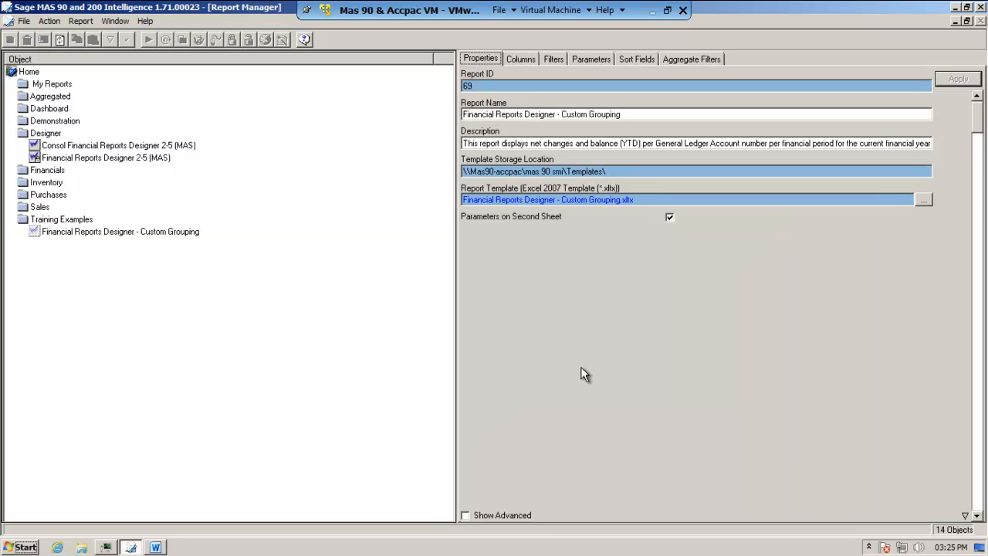
{"action": "left_click", "coordinate": [465, 515]}
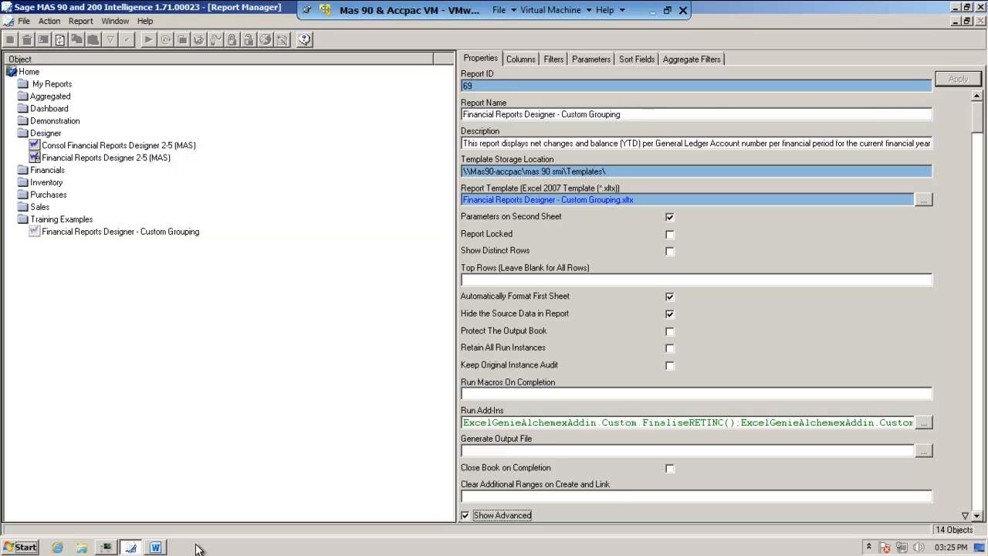
{"action": "left_click", "coordinate": [158, 547]}
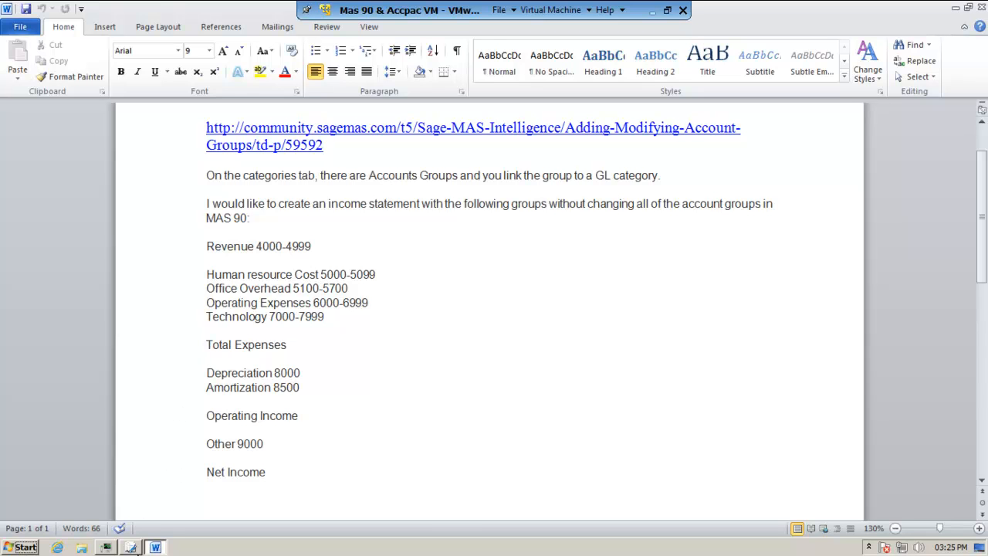
{"action": "left_click", "coordinate": [131, 547]}
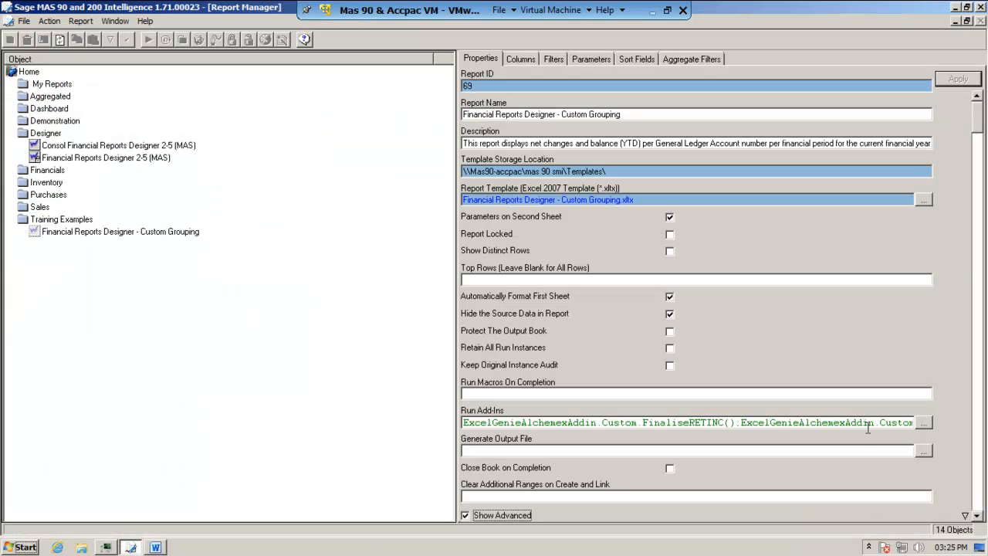
{"action": "left_click", "coordinate": [925, 423]}
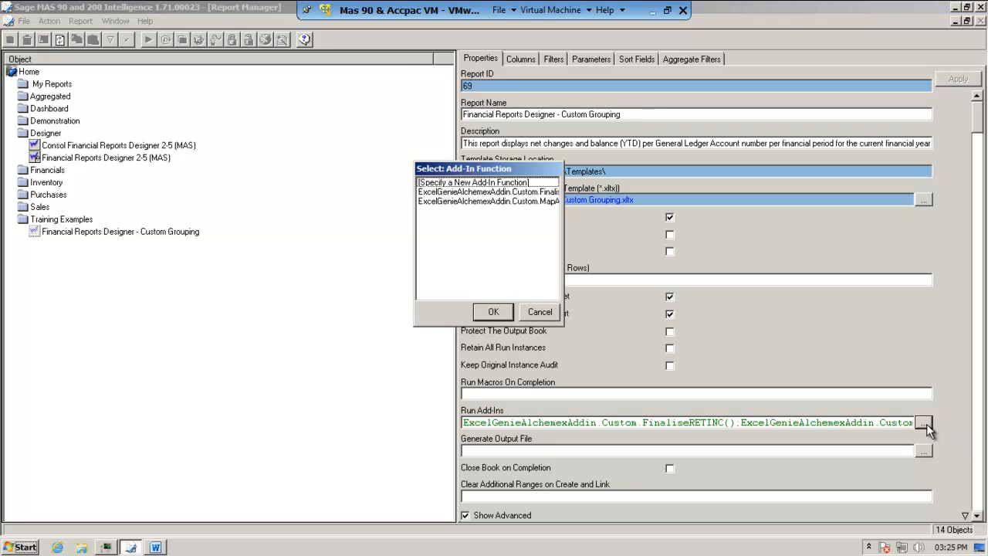
{"action": "left_click", "coordinate": [529, 202]}
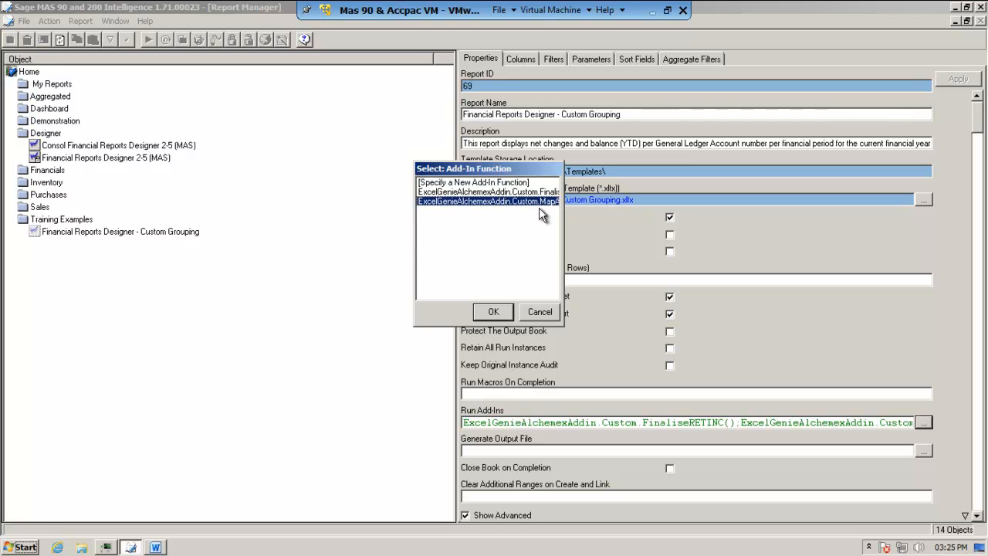
{"action": "left_click", "coordinate": [493, 312]}
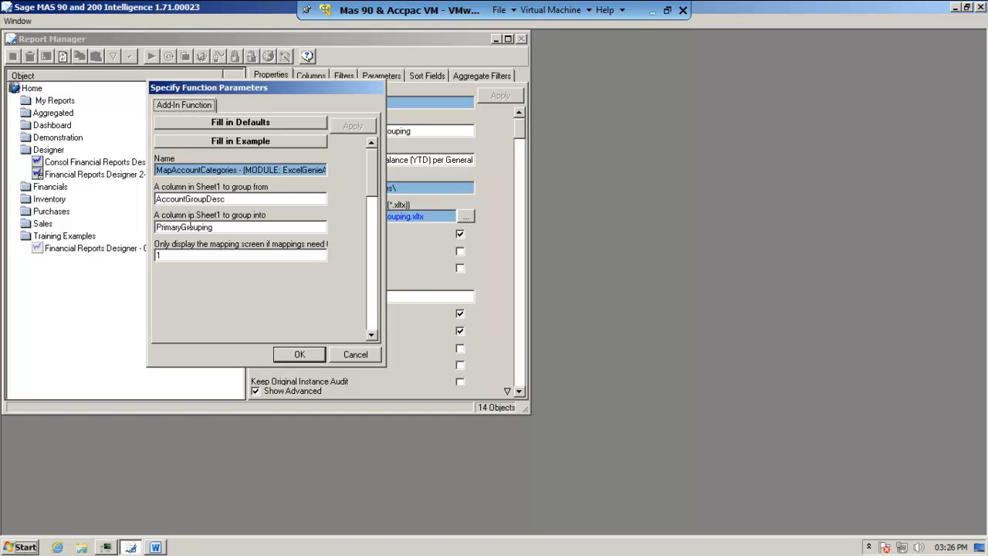
{"action": "left_click", "coordinate": [249, 199]}
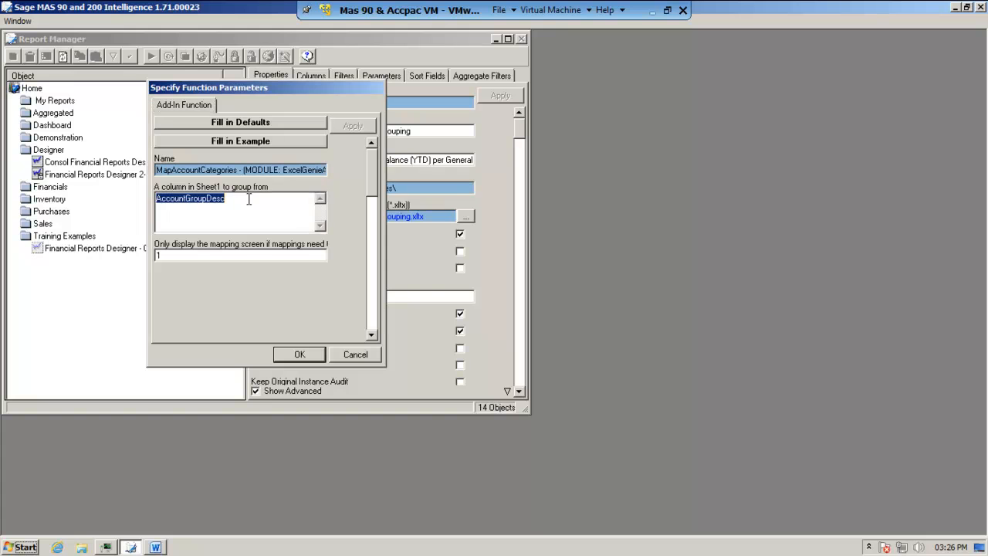
{"action": "left_click", "coordinate": [355, 355]}
Check the exact name of the added MainAccountCodeDesc column in its properties, leaving them unedited.
{"action": "left_click", "coordinate": [311, 76]}
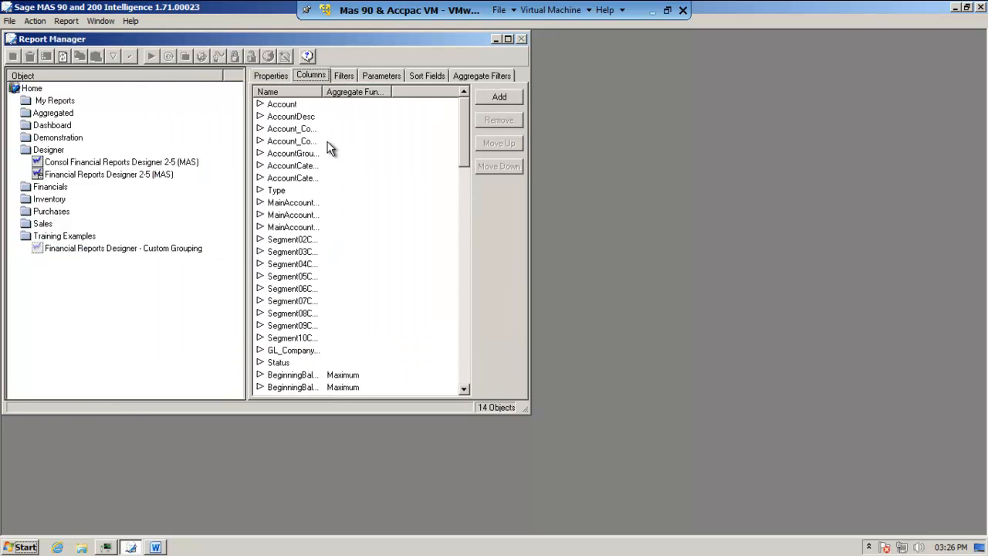
{"action": "left_click_drag", "start_coordinate": [468, 146], "coordinate": [466, 388]}
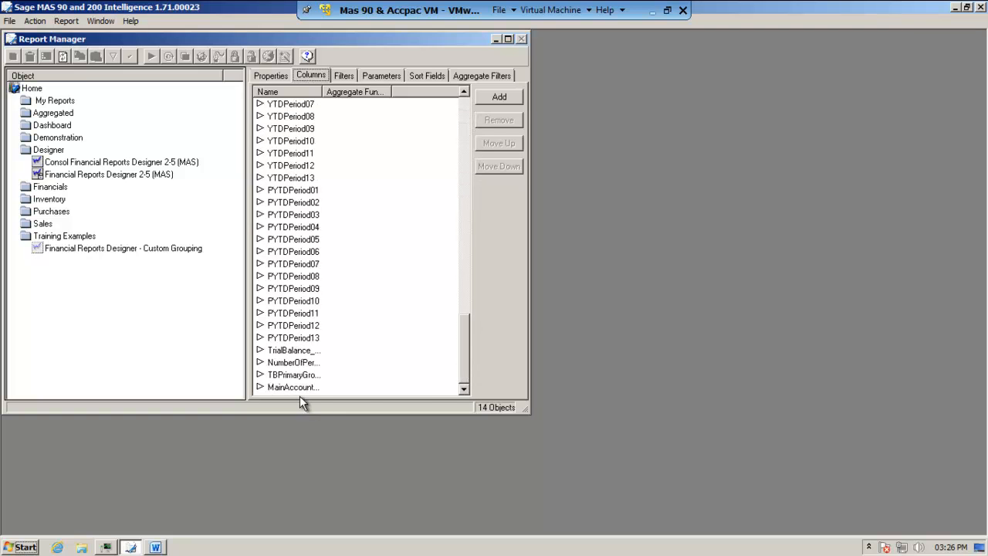
{"action": "left_click_drag", "start_coordinate": [324, 91], "coordinate": [404, 92]}
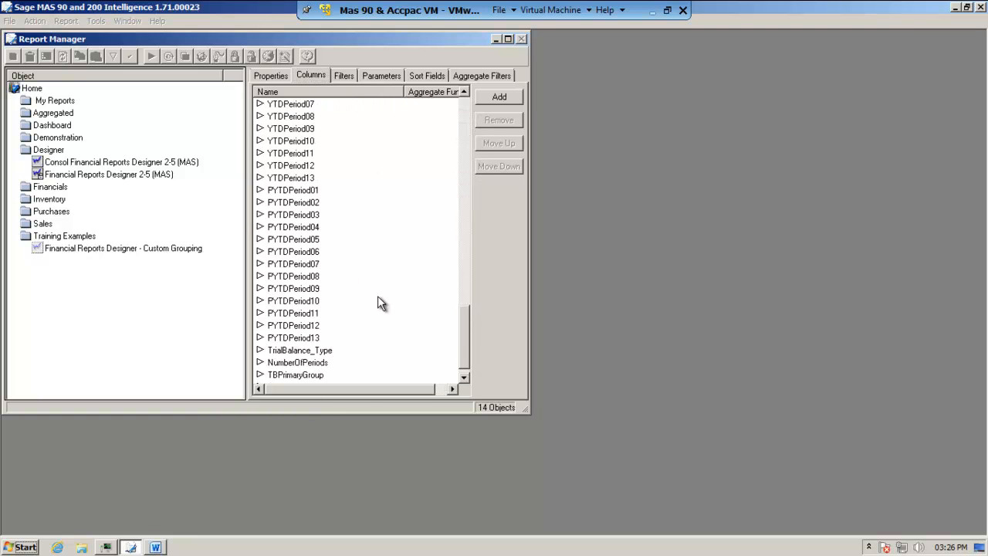
{"action": "left_click_drag", "start_coordinate": [464, 316], "coordinate": [464, 344]}
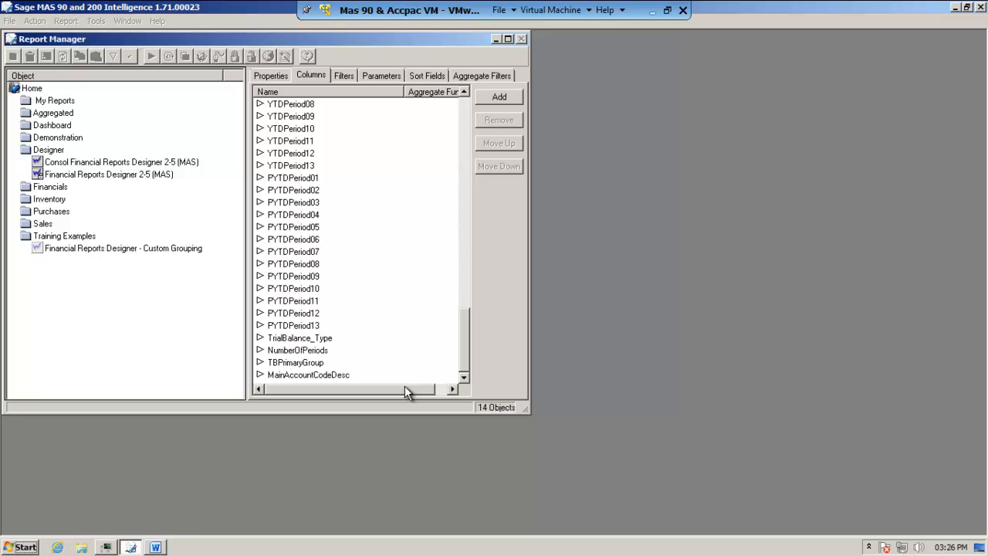
{"action": "left_click", "coordinate": [324, 376]}
{"action": "right_click", "coordinate": [324, 375]}
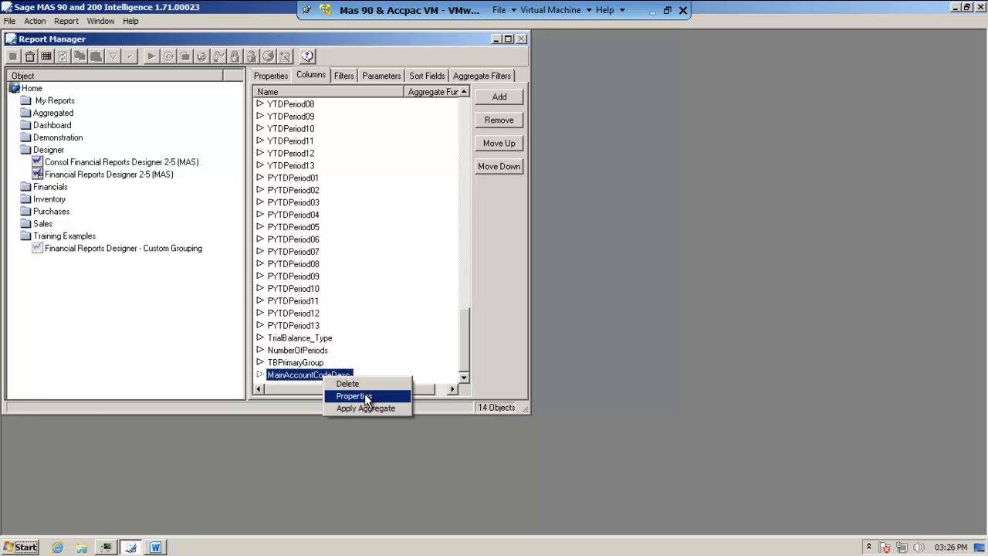
{"action": "left_click", "coordinate": [353, 396]}
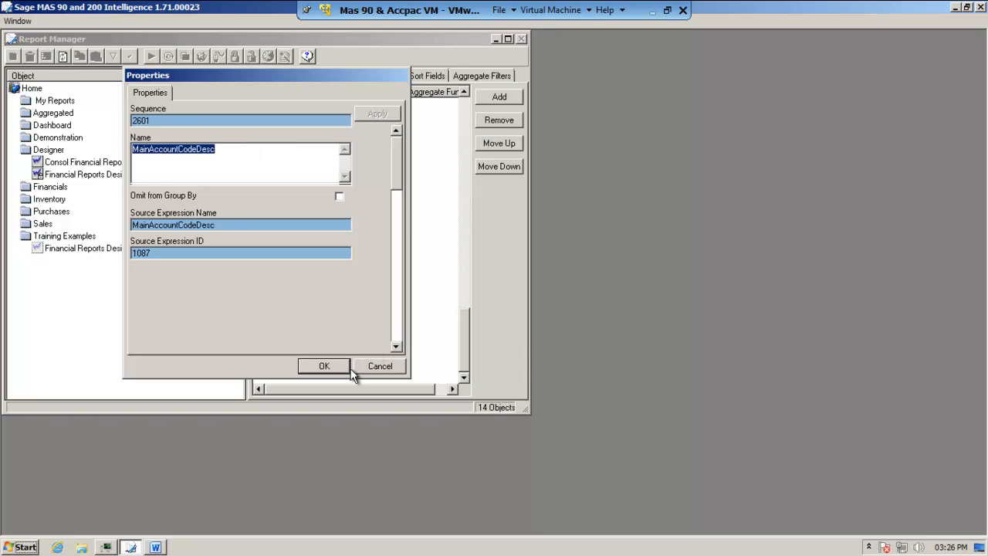
{"action": "left_click", "coordinate": [383, 368]}
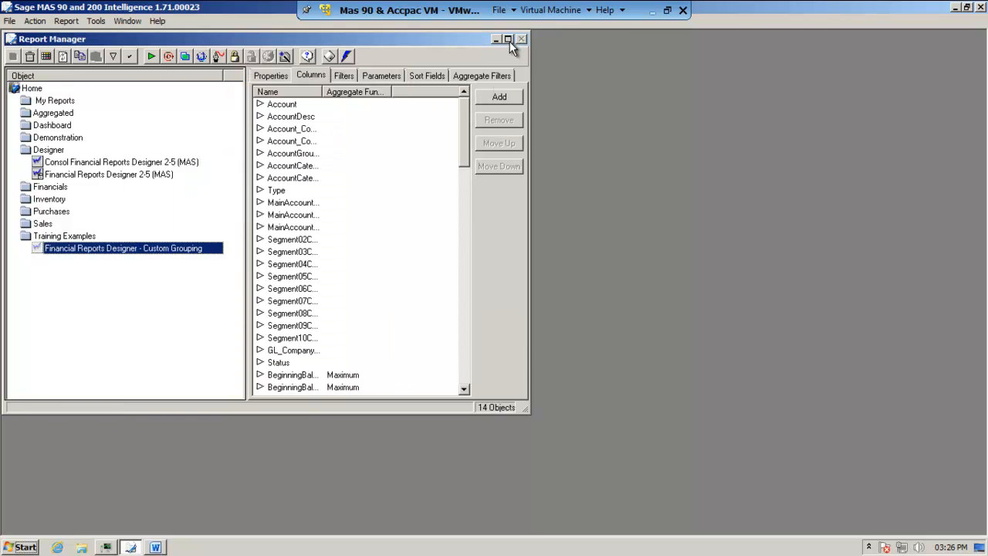
Set the MapAccountCategories add-in's column to group from to MainAccountCodeDesc and apply the change.
{"action": "left_click", "coordinate": [508, 39]}
{"action": "left_click", "coordinate": [479, 60]}
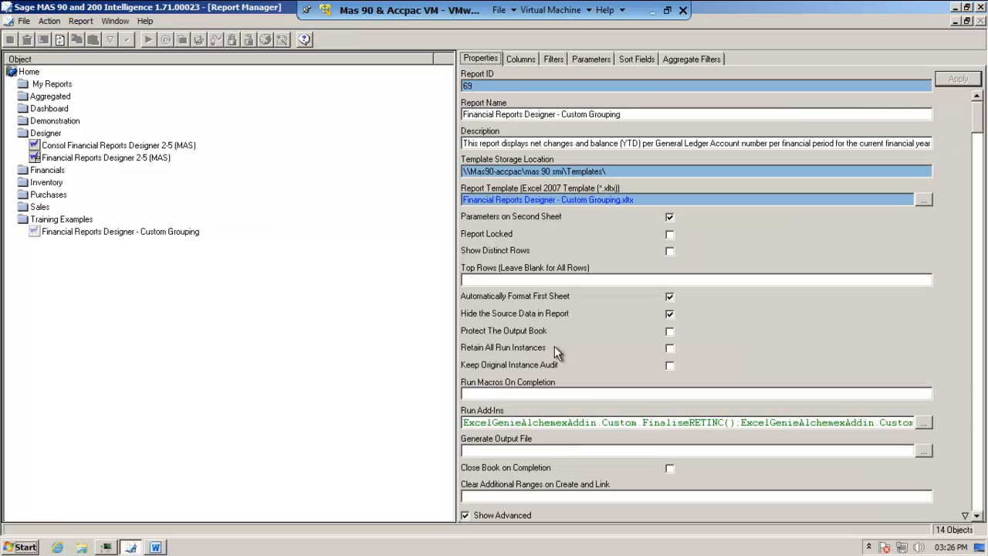
{"action": "left_click", "coordinate": [923, 423]}
{"action": "left_click", "coordinate": [524, 201]}
{"action": "left_click", "coordinate": [496, 314]}
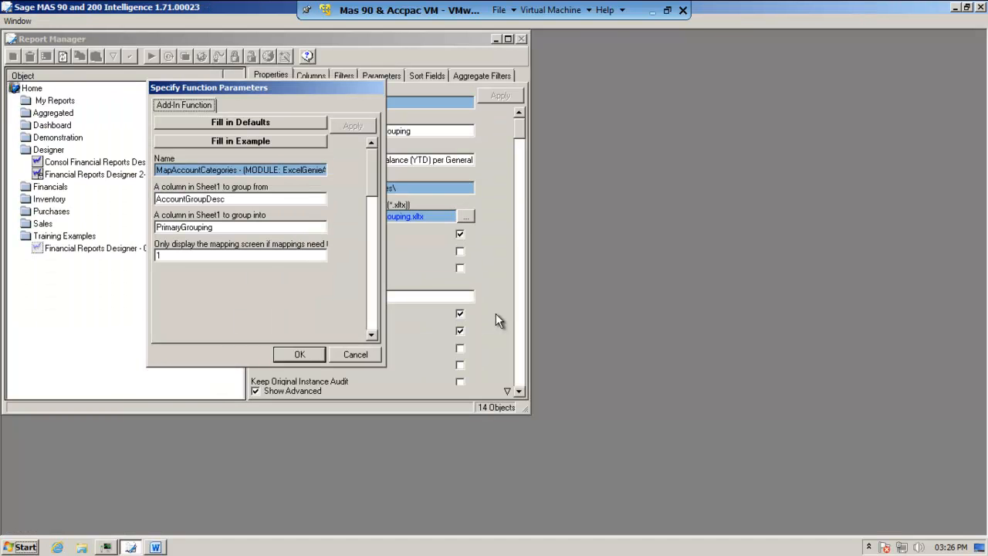
{"action": "left_click", "coordinate": [305, 196]}
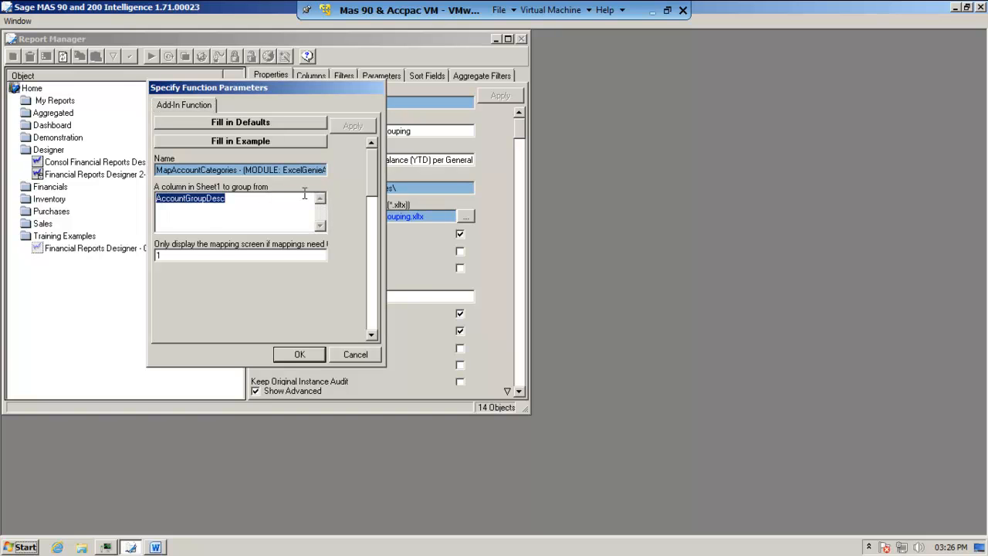
{"action": "type", "text": "MainAccountCodeDesc"}
{"action": "left_click", "coordinate": [354, 125]}
{"action": "left_click", "coordinate": [299, 354]}
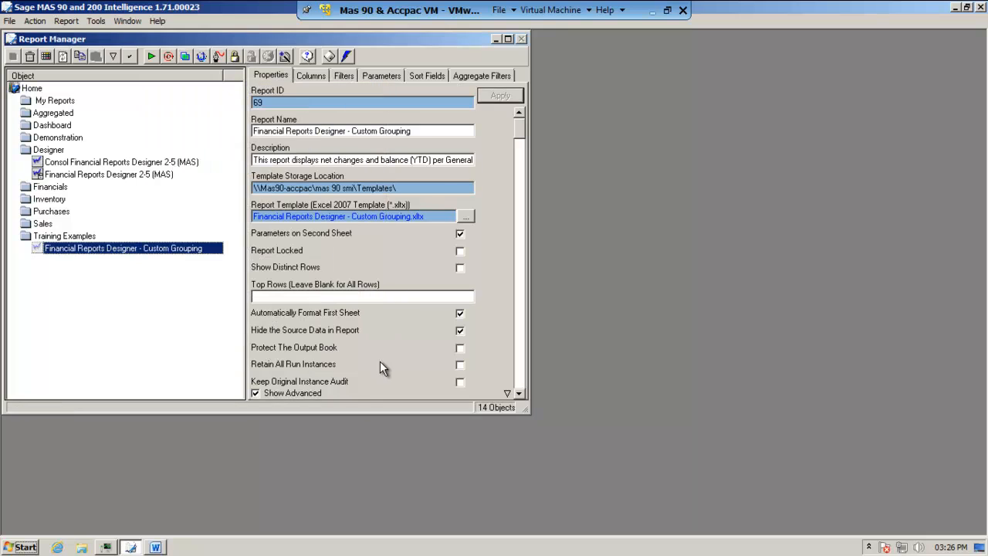
Run the Custom Grouping report for fiscal year 2010 with a budget code picked from the lookup.
{"action": "left_click", "coordinate": [508, 38]}
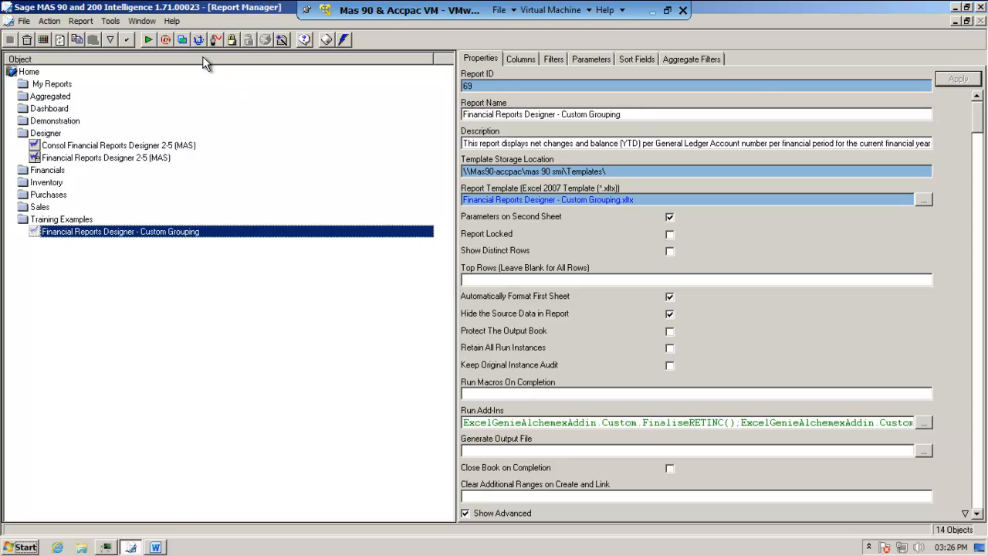
{"action": "left_click", "coordinate": [152, 38]}
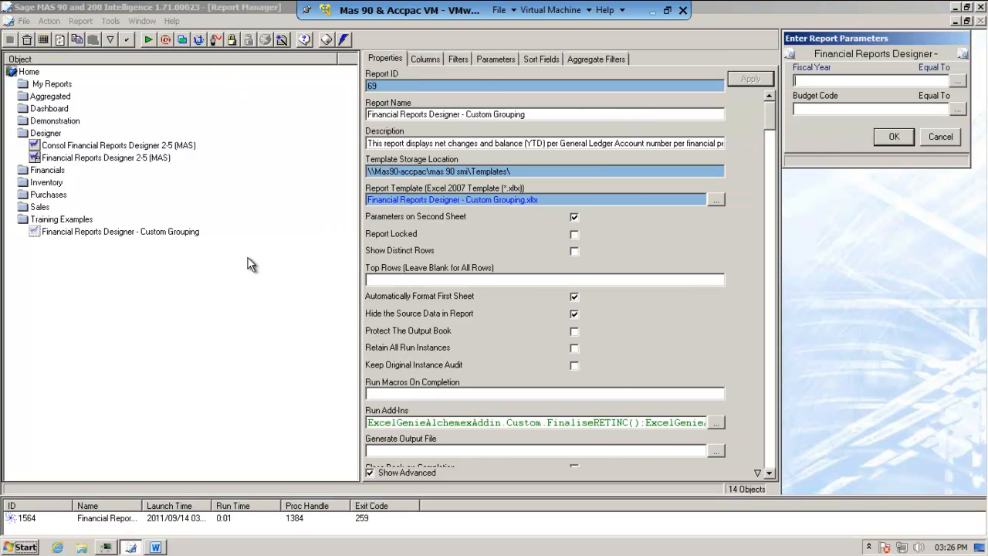
{"action": "type", "text": "2010"}
{"action": "left_click", "coordinate": [880, 137]}
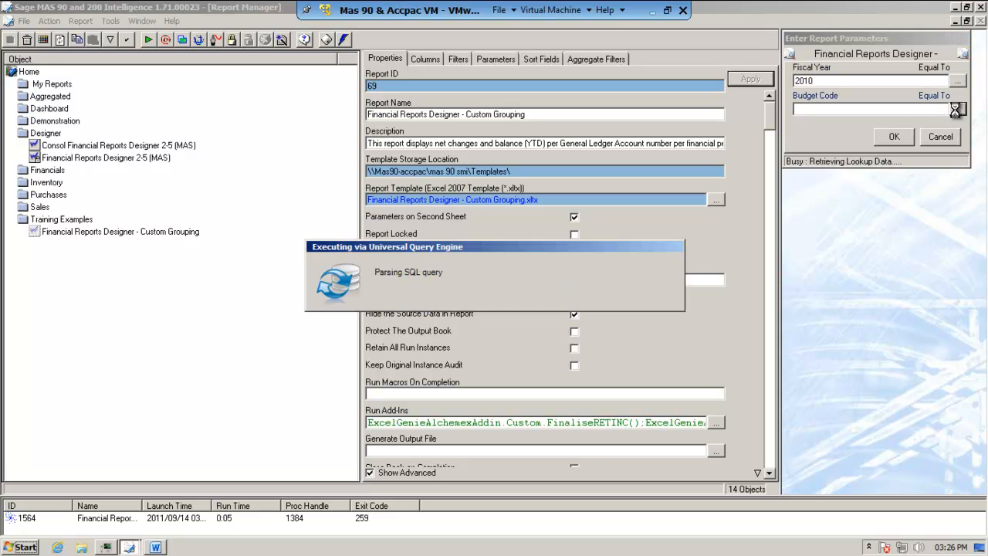
{"action": "left_click", "coordinate": [846, 65]}
{"action": "left_click", "coordinate": [892, 170]}
{"action": "left_click", "coordinate": [892, 139]}
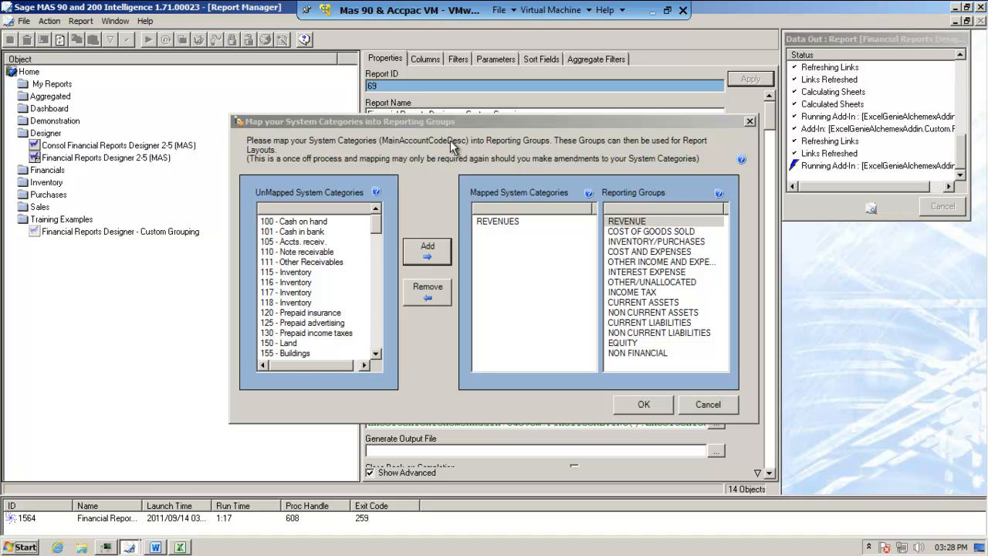
Examine the unmapped system categories, recheck the requested account groups in the Word document, and return to the category mapping window.
{"action": "left_click", "coordinate": [380, 229]}
{"action": "mouse_move", "coordinate": [380, 230]}
{"action": "left_mouse_down"}
{"action": "mouse_move", "coordinate": [379, 346]}
{"action": "mouse_move", "coordinate": [383, 213]}
{"action": "left_mouse_up"}
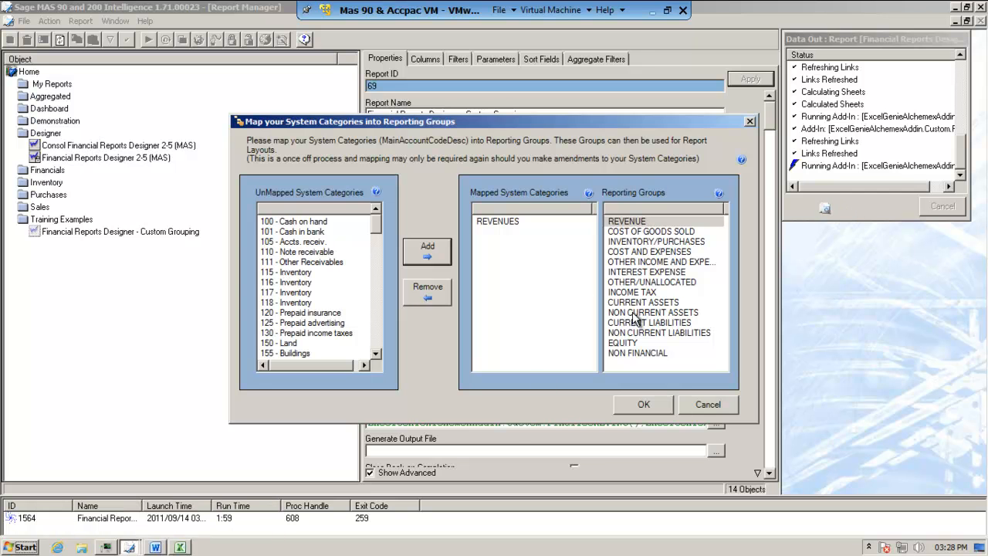
{"action": "left_click", "coordinate": [164, 547]}
{"action": "left_click_drag", "start_coordinate": [207, 245], "coordinate": [375, 469]}
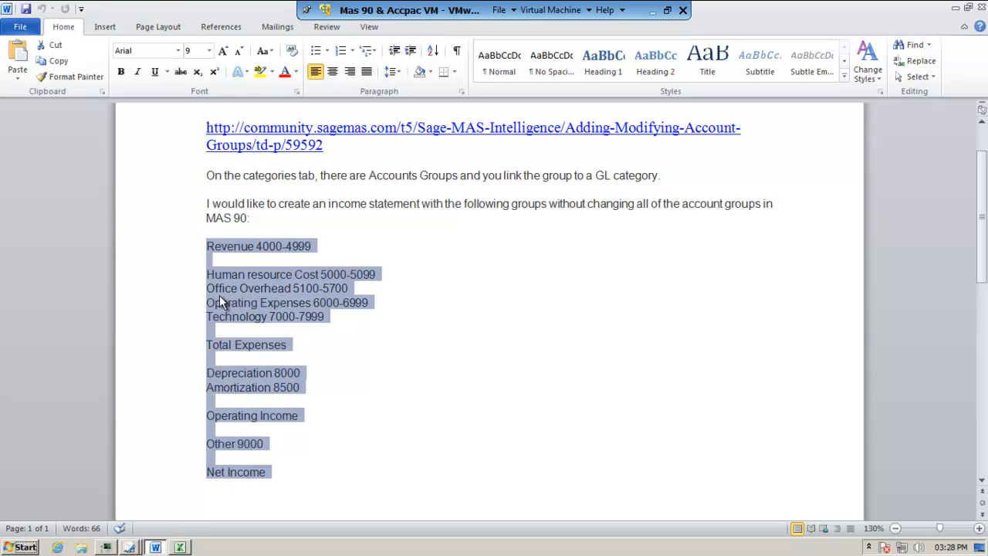
{"action": "left_click", "coordinate": [232, 275]}
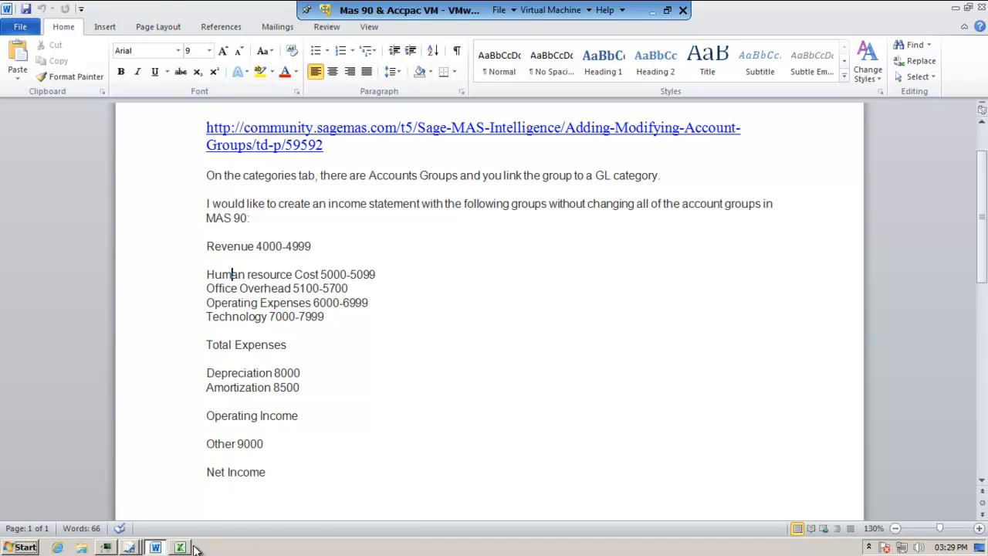
{"action": "mouse_move", "coordinate": [131, 549]}
{"action": "left_click", "coordinate": [276, 522]}
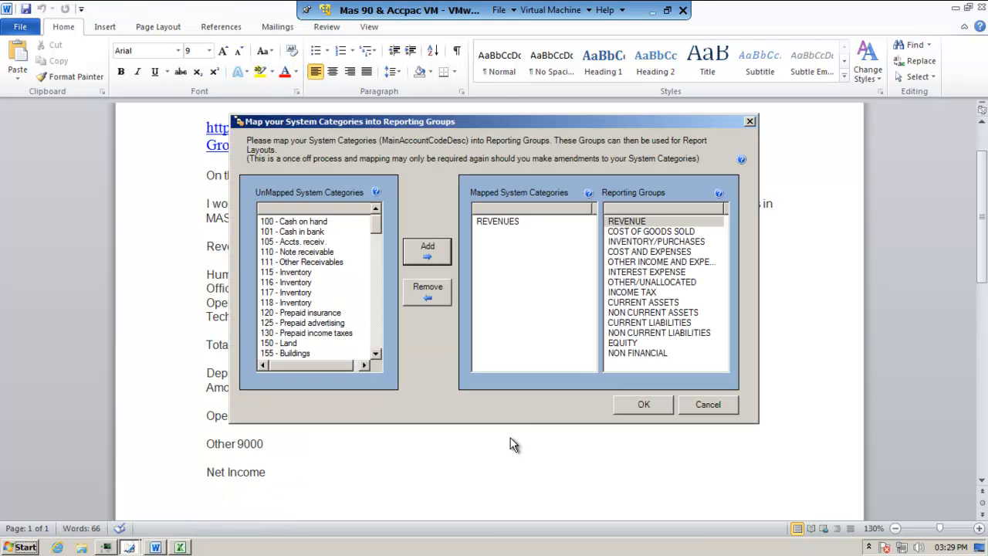
Reveal the hidden editing controls of the mapping window and add a reporting group named "Revenue".
{"action": "left_click", "coordinate": [639, 222]}
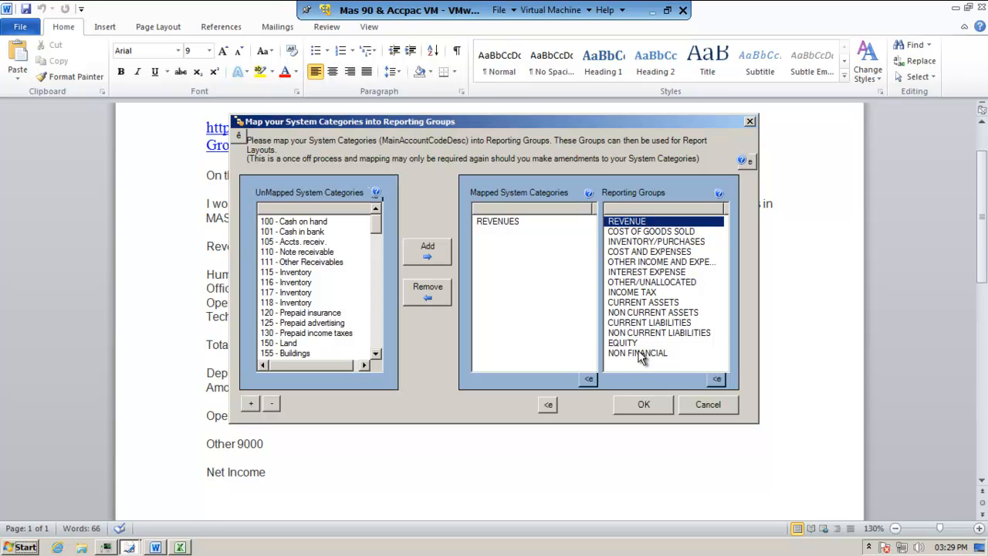
{"action": "left_click", "coordinate": [251, 406]}
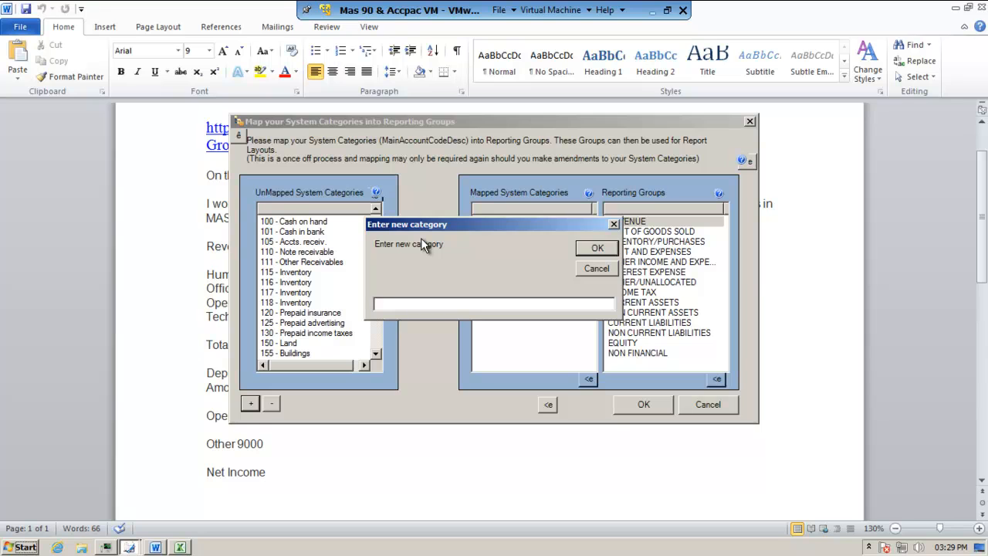
{"action": "type", "text": "Rev"}
{"action": "key", "text": "BackSpace"}
{"action": "type", "text": "veneuue"}
{"action": "left_click", "coordinate": [612, 247]}
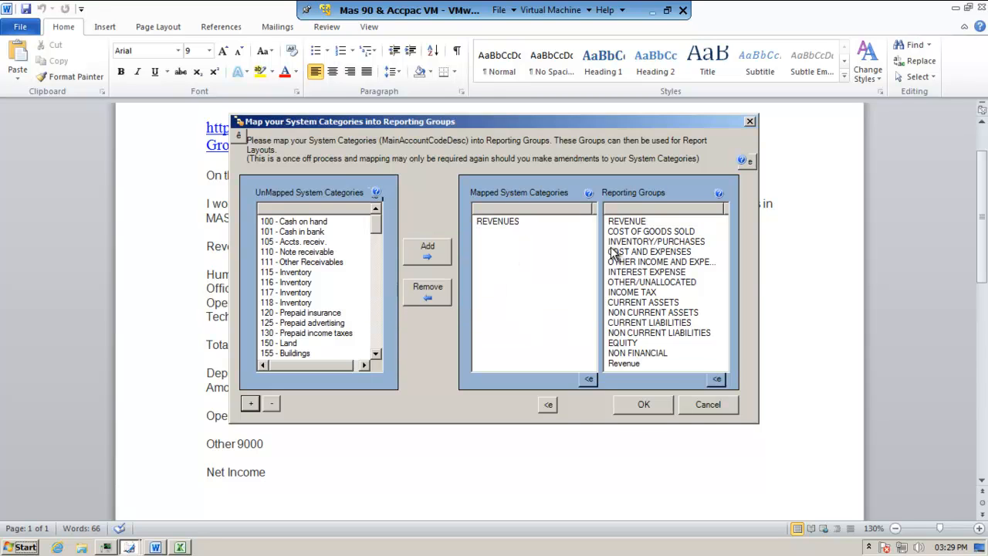
Add the reporting groups "Human Resources" and "Office Overheads" to the category mapping.
{"action": "left_click", "coordinate": [250, 404]}
{"action": "type", "text": "Human Res"}
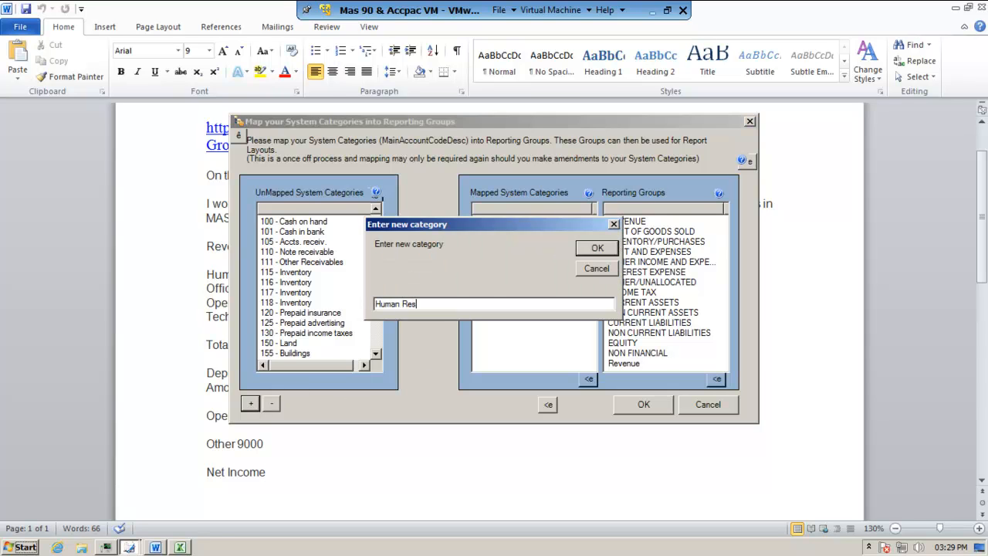
{"action": "type", "text": "ouces"}
{"action": "left_click", "coordinate": [590, 249]}
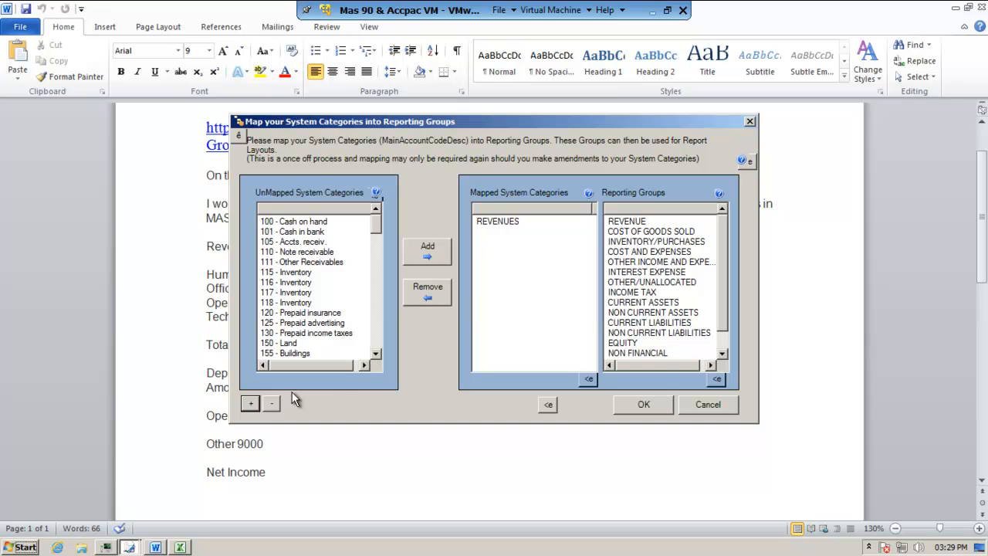
{"action": "left_click", "coordinate": [251, 403]}
{"action": "type", "text": "Offi"}
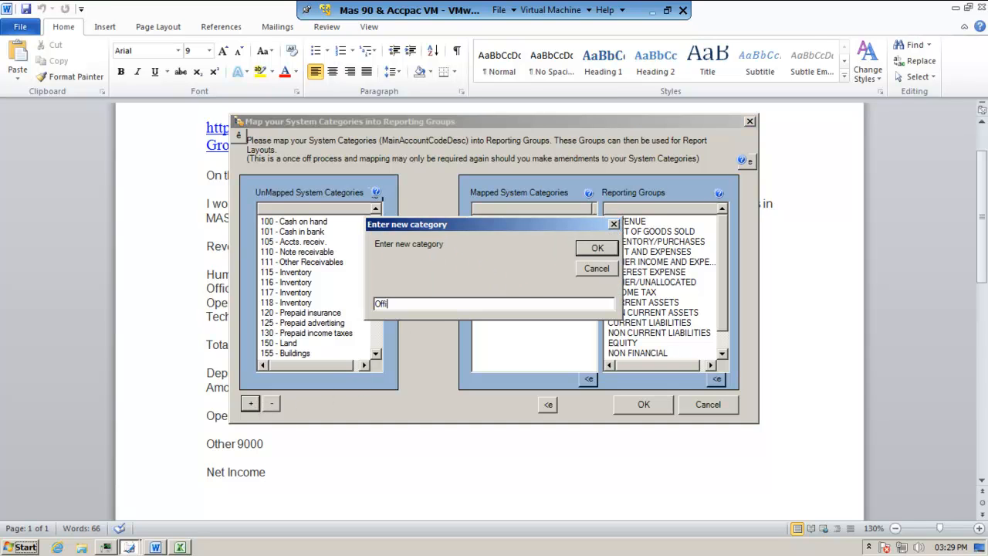
{"action": "type", "text": "ce Overheads"}
{"action": "left_click", "coordinate": [597, 248]}
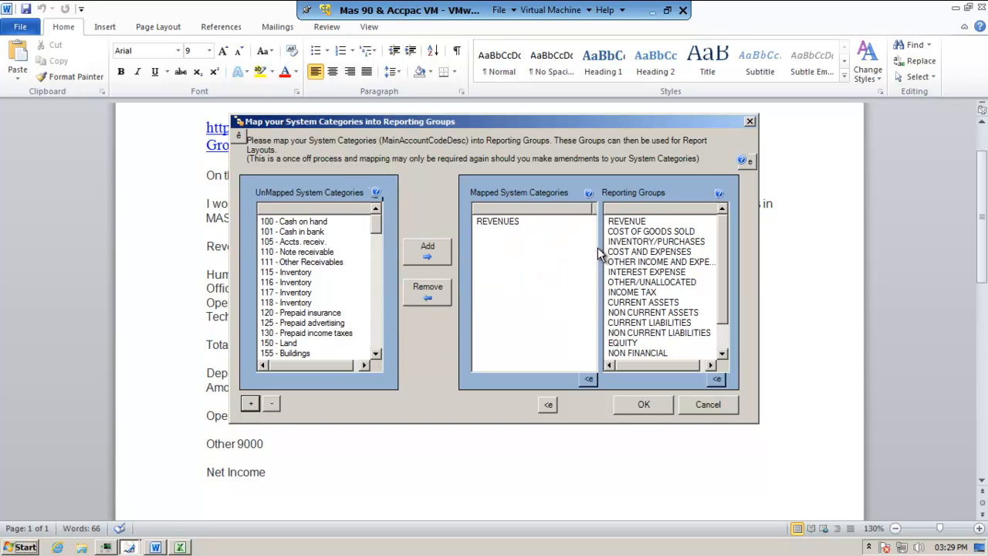
Add the reporting groups "Operating Expenses" and "Technology" to the category mapping.
{"action": "left_click", "coordinate": [251, 403]}
{"action": "type", "text": "Ope"}
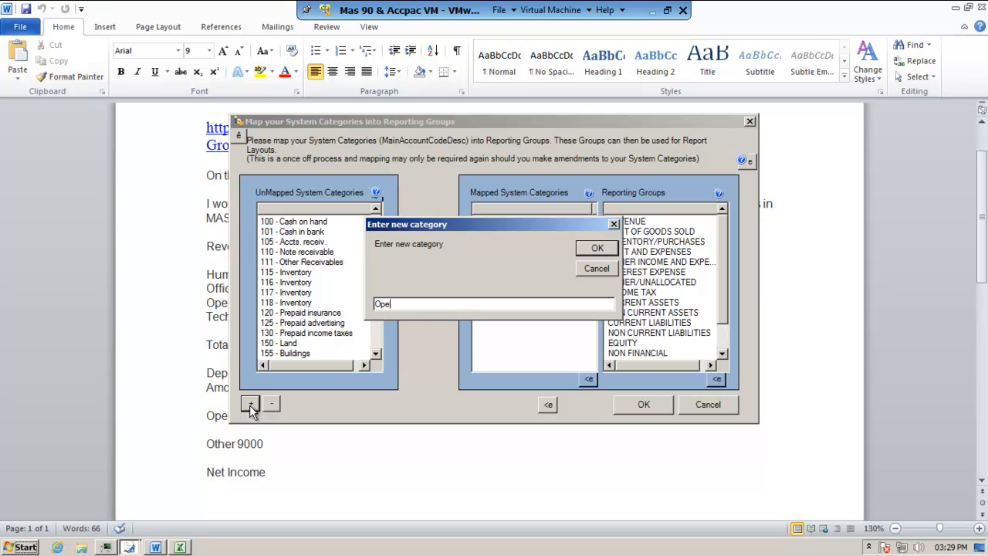
{"action": "type", "text": "rating Expenses"}
{"action": "left_click", "coordinate": [597, 248]}
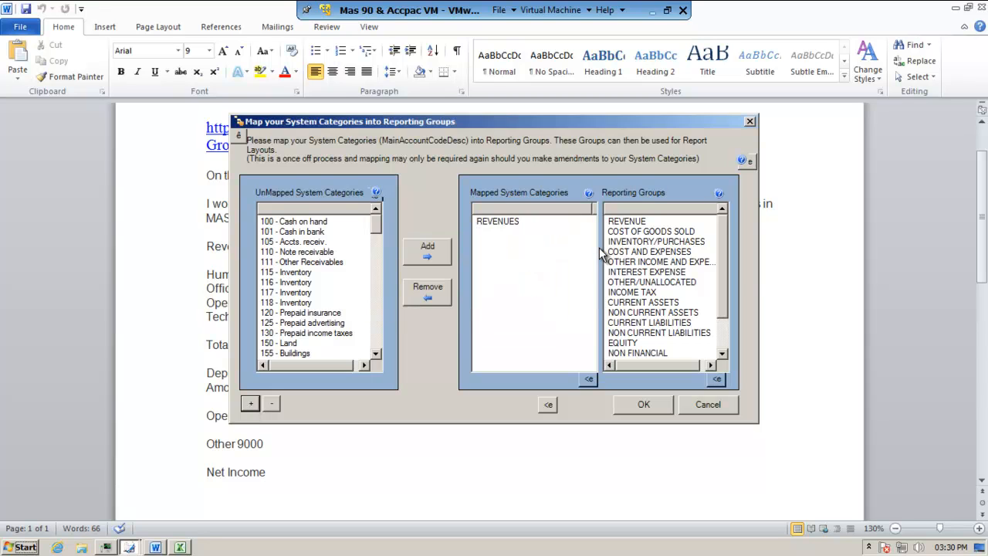
{"action": "left_click", "coordinate": [250, 403]}
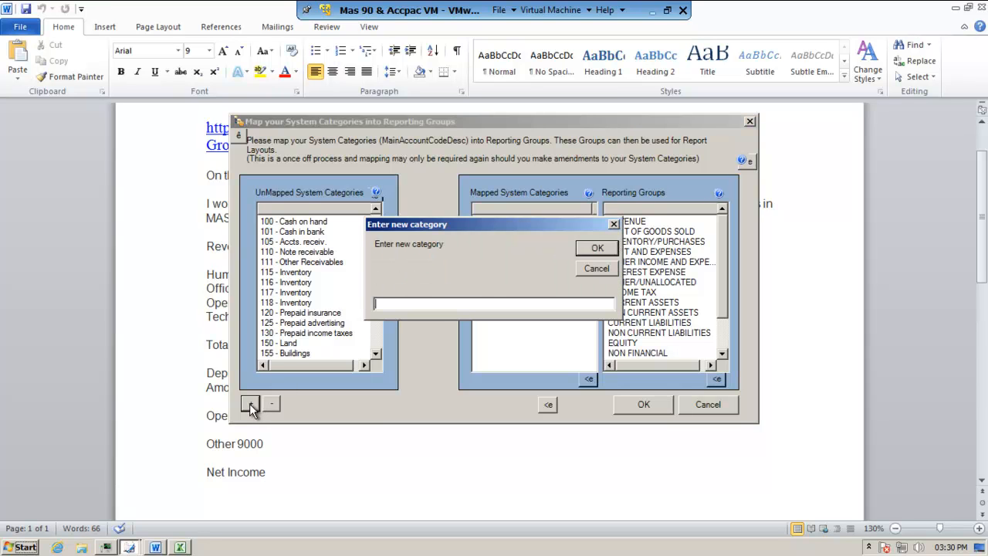
{"action": "type", "text": "Tec"}
{"action": "type", "text": "hnonol"}
{"action": "type", "text": "g"}
{"action": "type", "text": "nolog"}
{"action": "left_click", "coordinate": [598, 249]}
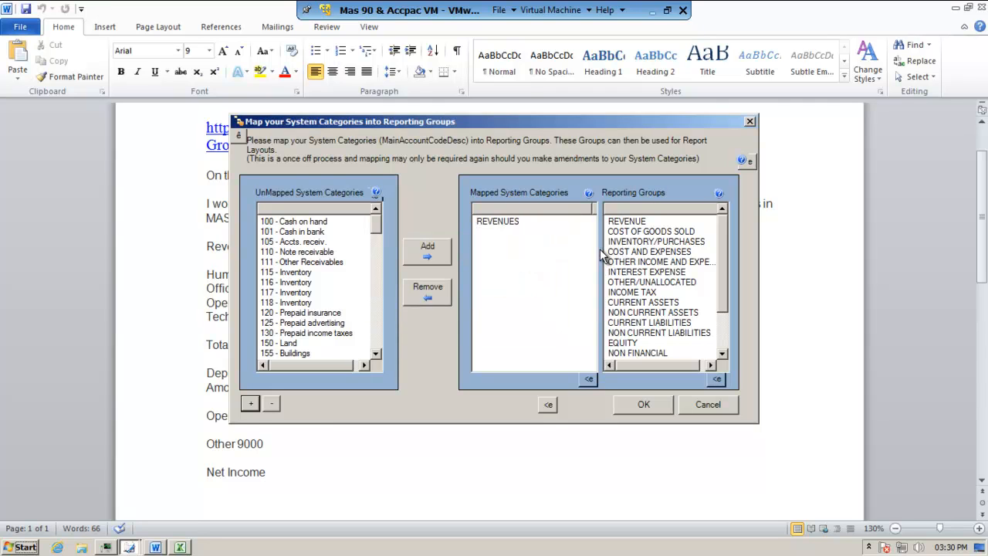
Add the reporting groups "Depreciation" and "Amortization" to the category mapping.
{"action": "left_click", "coordinate": [250, 403]}
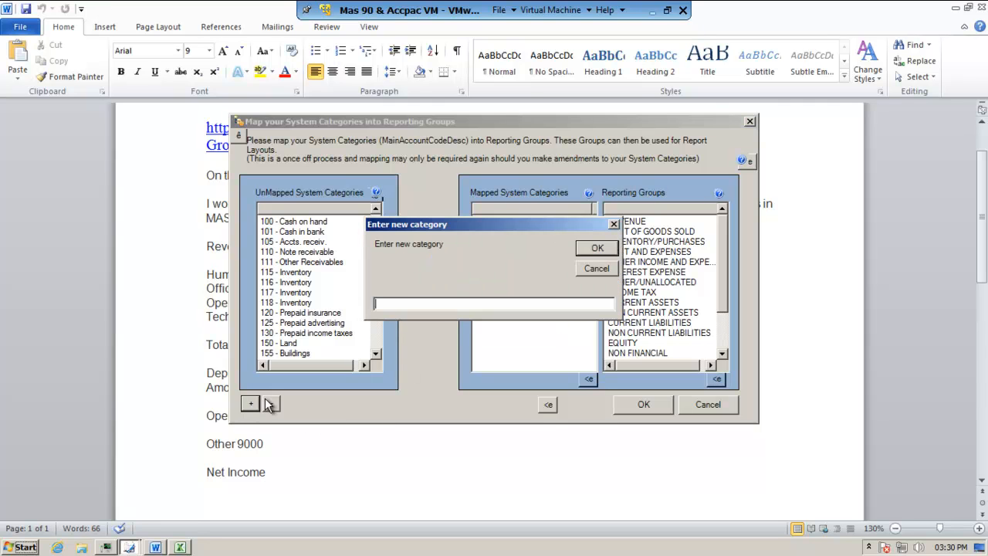
{"action": "type", "text": "Depreciation"}
{"action": "left_click", "coordinate": [598, 249]}
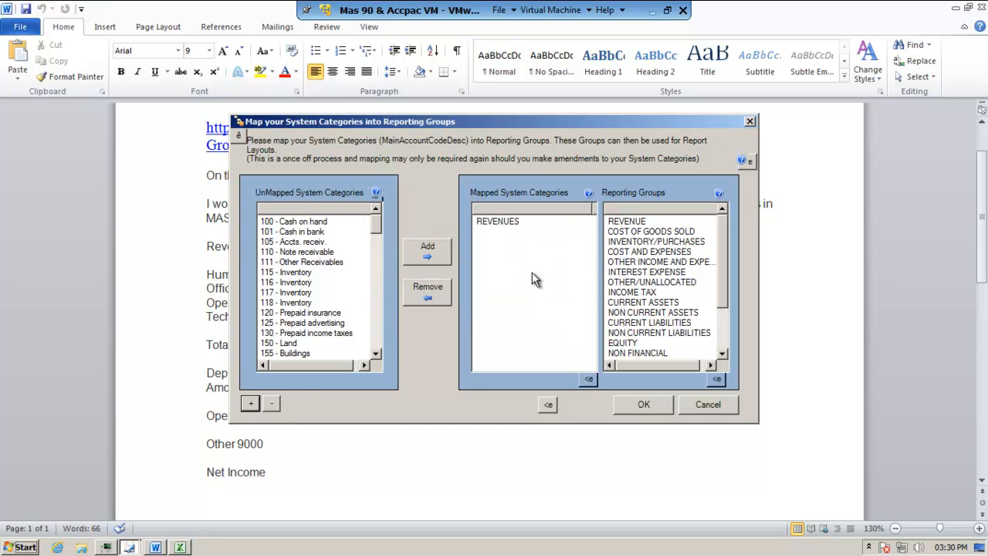
{"action": "left_click", "coordinate": [250, 403]}
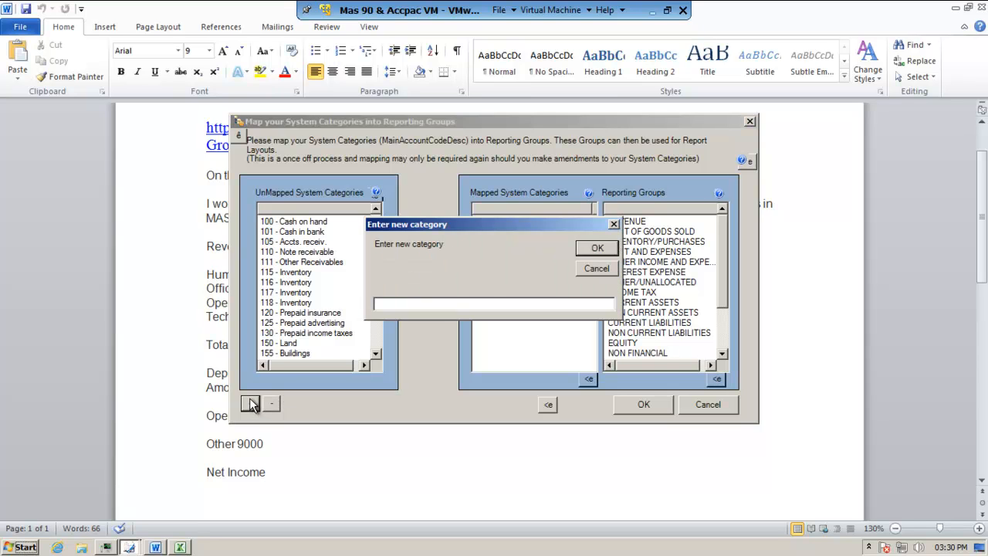
{"action": "type", "text": "Amortization"}
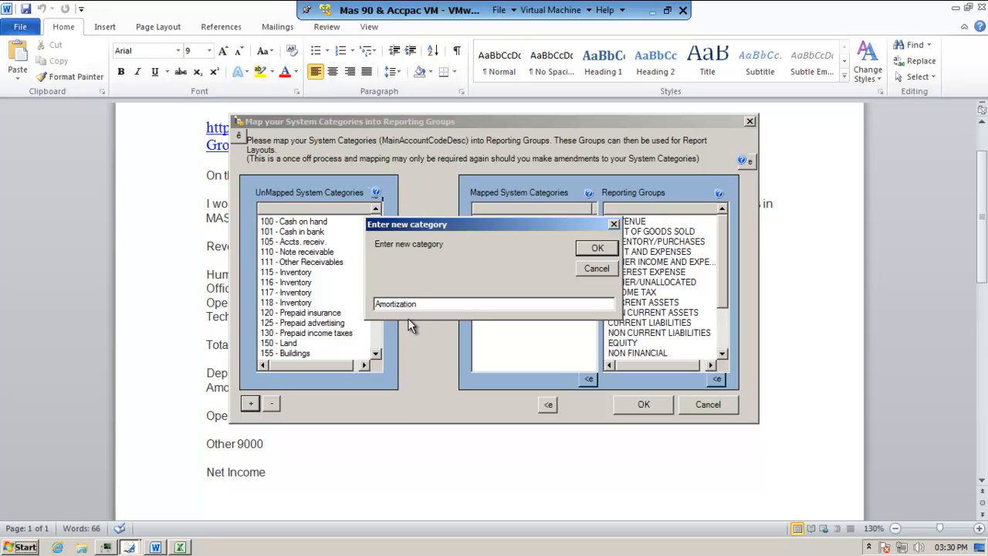
{"action": "left_click", "coordinate": [616, 252]}
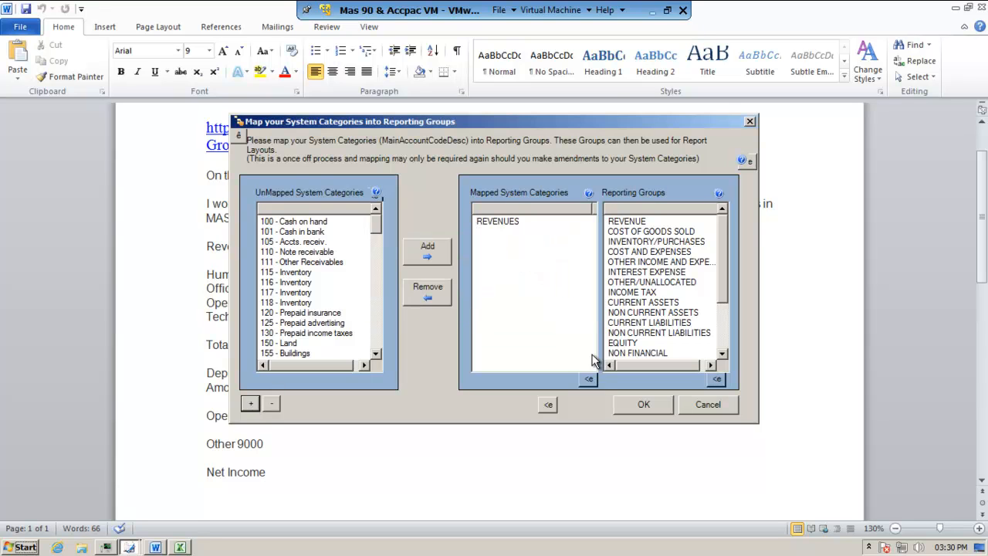
Add a reporting group named "Other" and check the full list of reporting groups.
{"action": "left_click", "coordinate": [250, 404]}
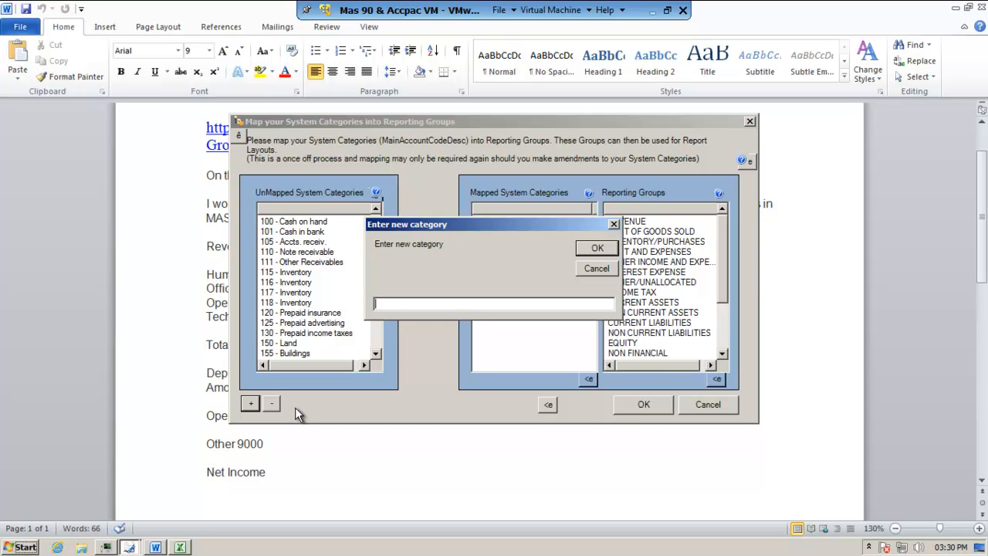
{"action": "type", "text": "Other"}
{"action": "left_click", "coordinate": [606, 249]}
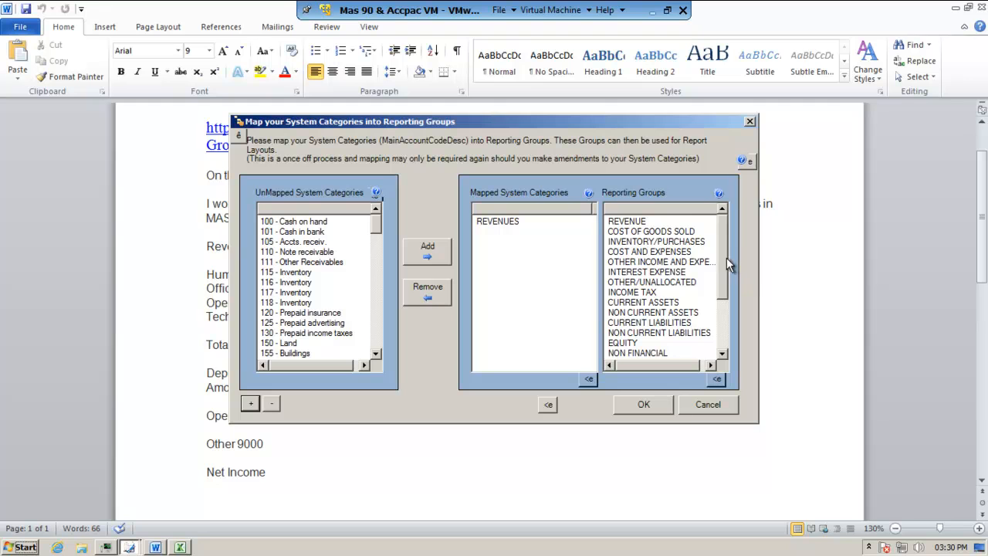
{"action": "left_click_drag", "start_coordinate": [728, 261], "coordinate": [728, 310]}
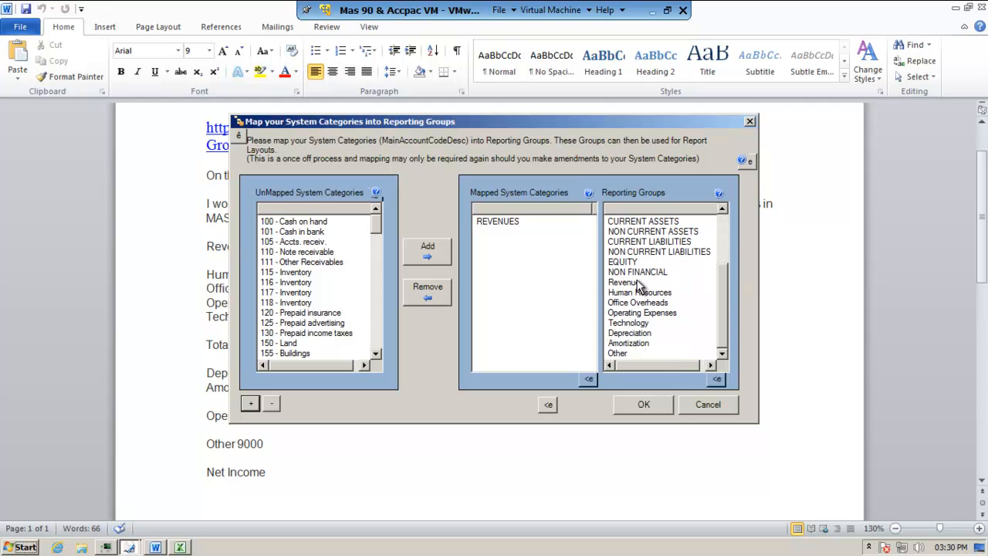
{"action": "left_click_drag", "start_coordinate": [722, 319], "coordinate": [729, 247]}
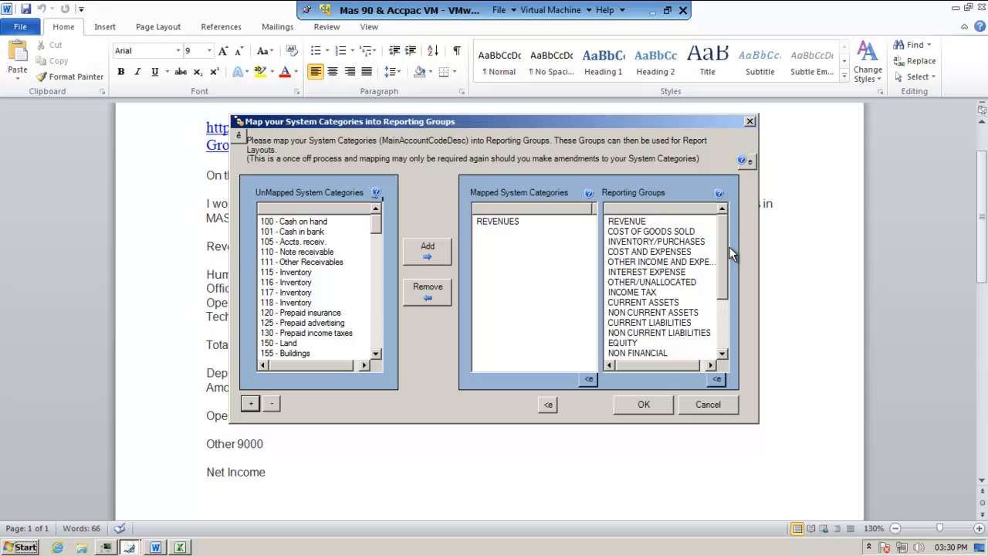
Review the custom reporting groups and the full range of unmapped system categories.
{"action": "left_click", "coordinate": [496, 221]}
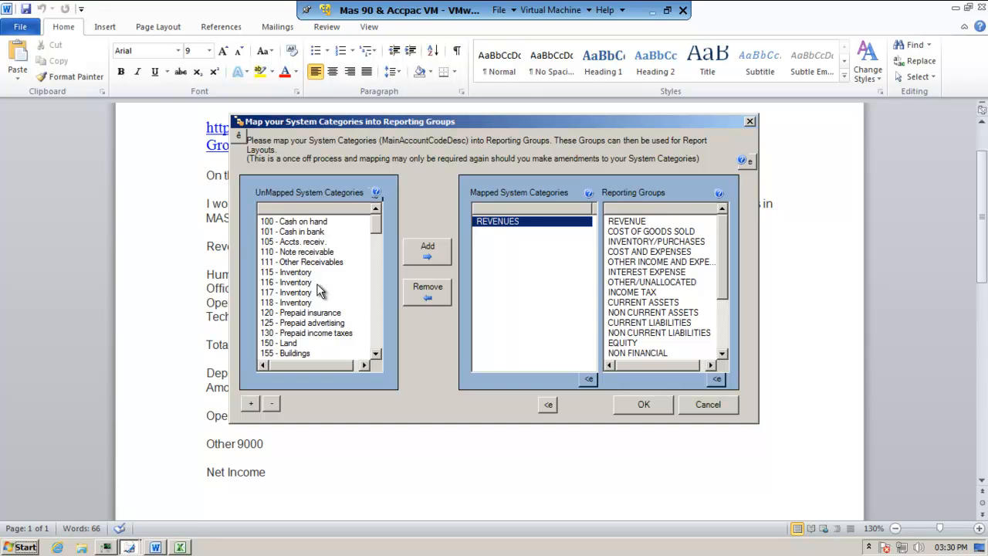
{"action": "left_click_drag", "start_coordinate": [725, 268], "coordinate": [724, 355]}
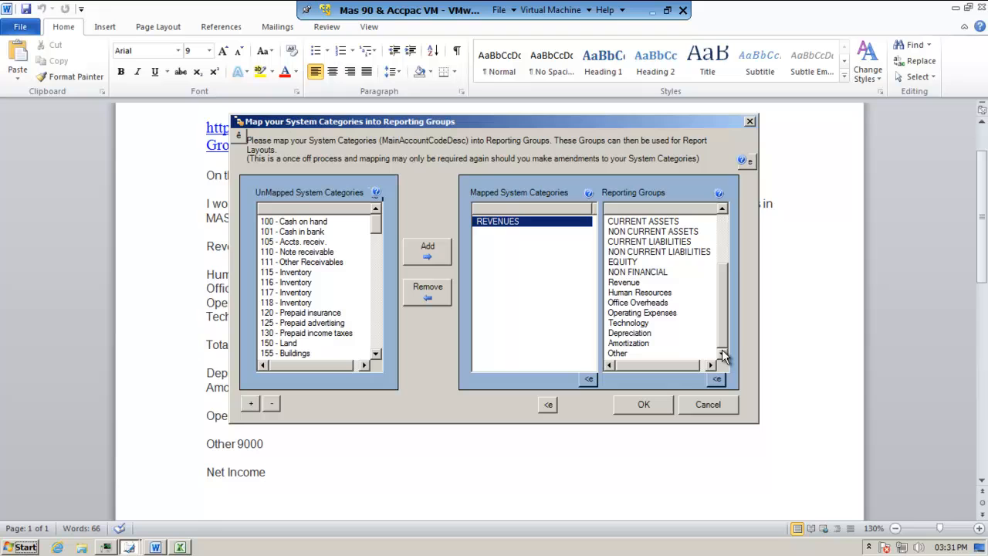
{"action": "left_click", "coordinate": [313, 221]}
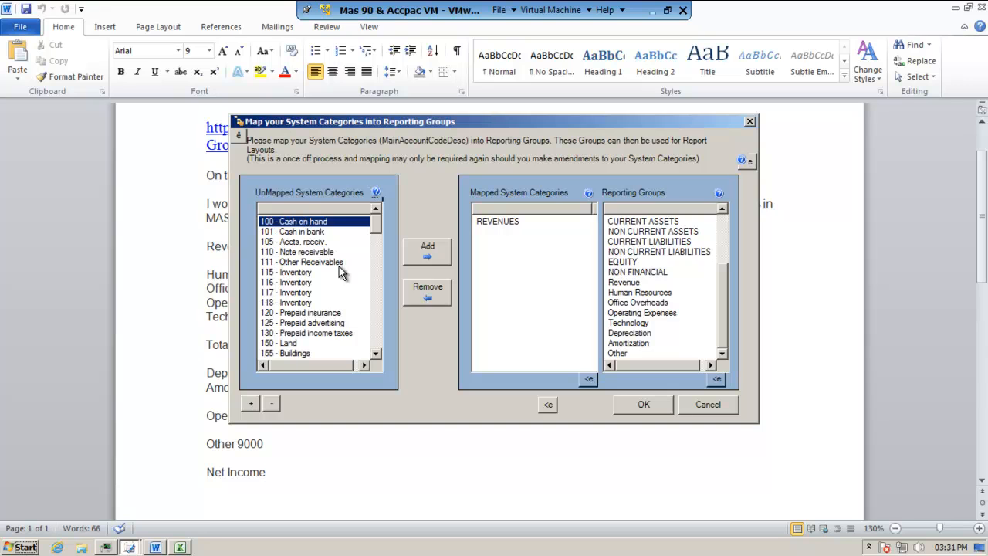
{"action": "left_click", "coordinate": [378, 342]}
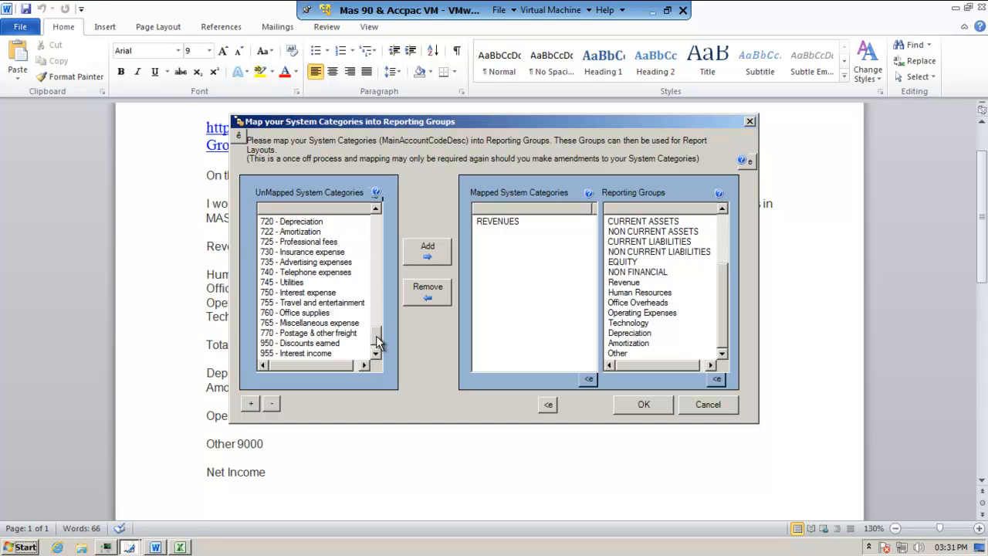
{"action": "left_click_drag", "start_coordinate": [377, 339], "coordinate": [383, 207]}
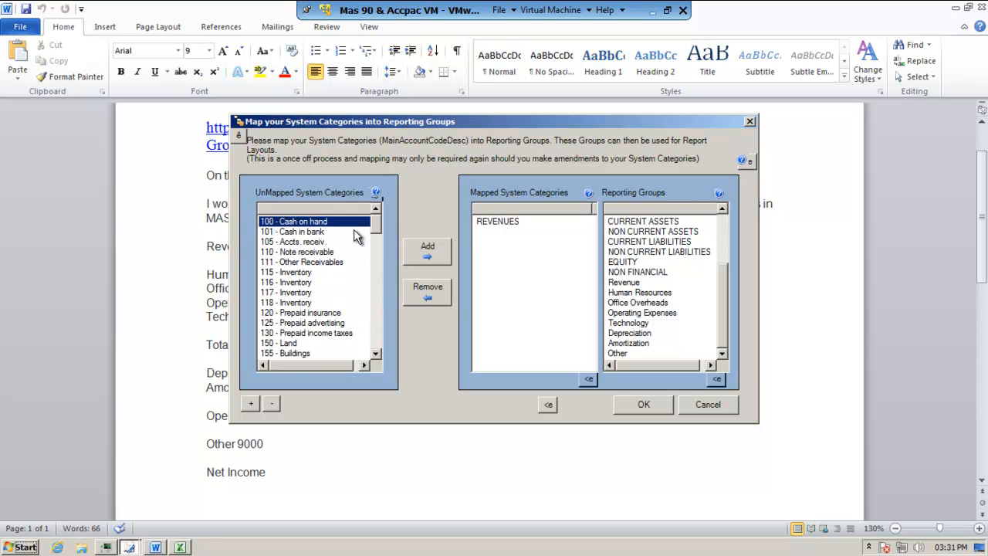
Map the system categories from 100 - Cash on hand through 320 - Retained earnings to the NON FINANCIAL reporting group.
{"action": "left_click", "coordinate": [377, 352]}
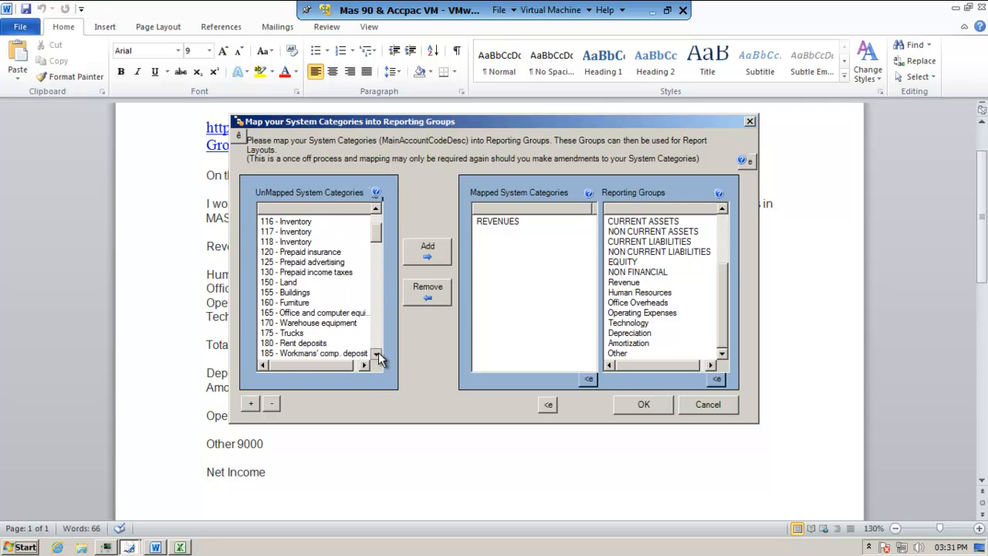
{"action": "left_click_drag", "start_coordinate": [379, 356], "coordinate": [379, 357]}
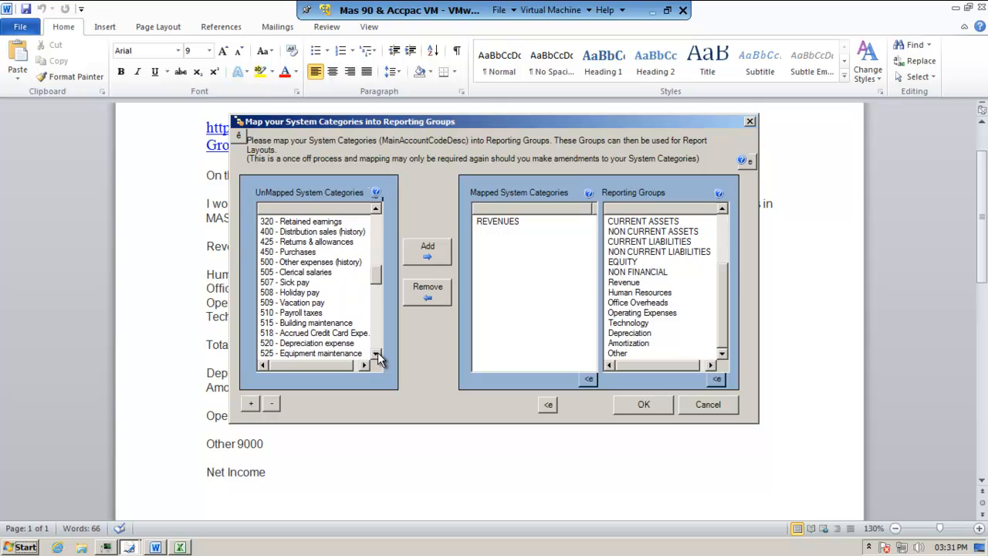
{"action": "left_click", "coordinate": [325, 223]}
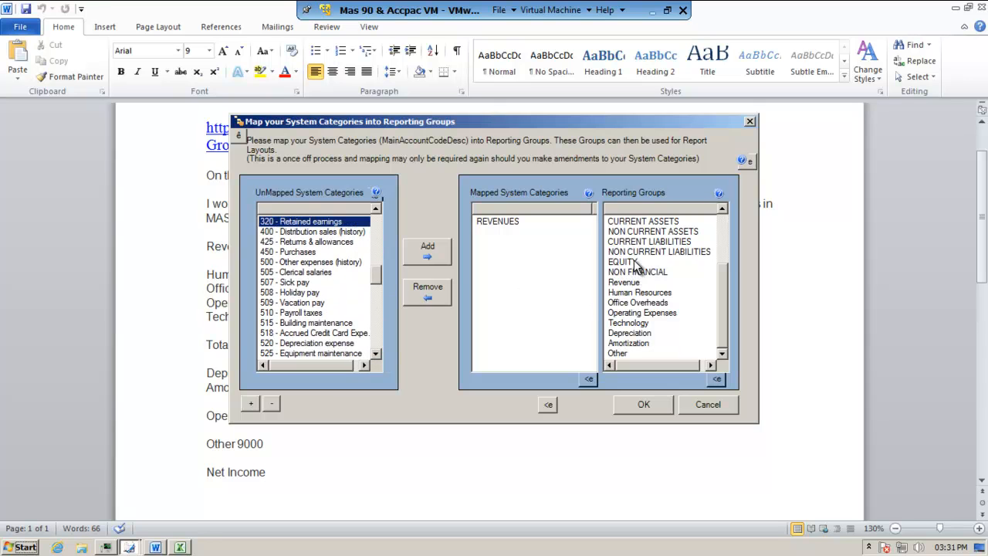
{"action": "left_click", "coordinate": [638, 272]}
{"action": "left_click", "coordinate": [301, 223]}
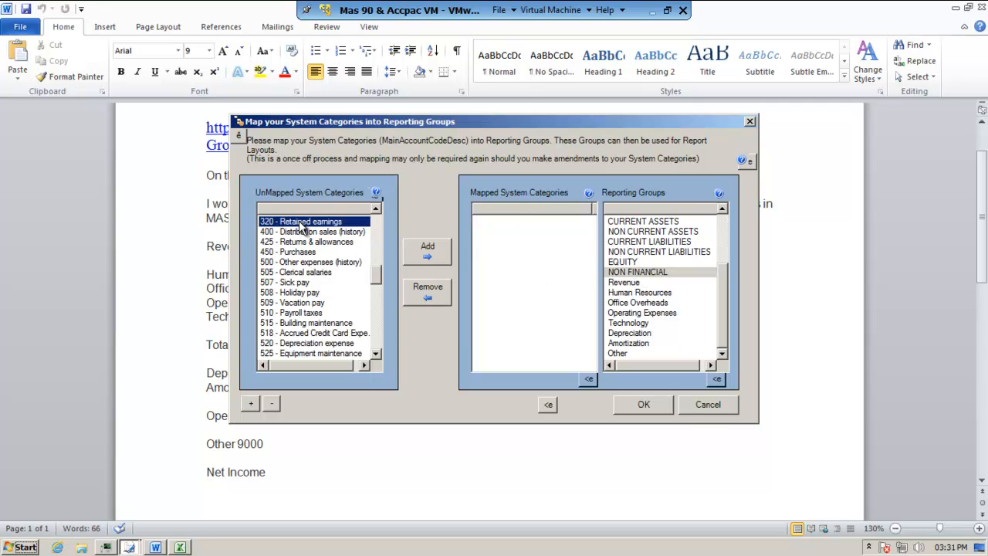
{"action": "scroll", "coordinate": [378, 272], "scroll_direction": "up", "scroll_amount": 10}
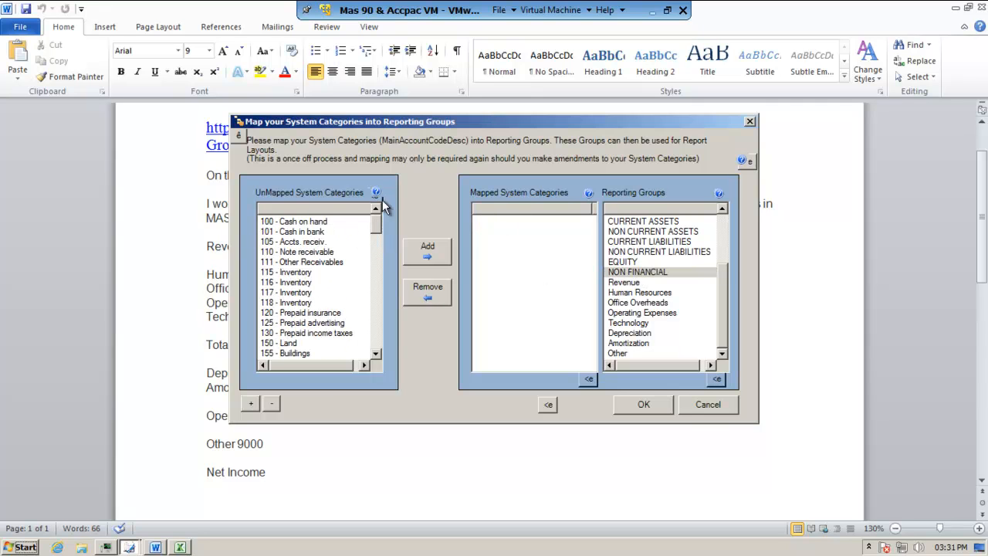
{"action": "left_click", "coordinate": [313, 224], "text": "shift"}
{"action": "left_click", "coordinate": [427, 250]}
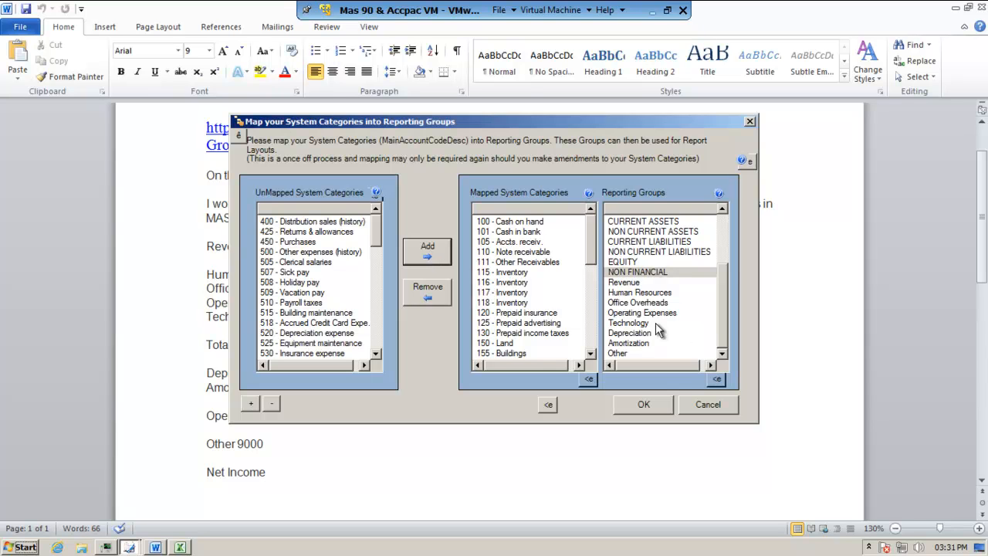
Check the account ranges in the Word document, and map categories 400 - Distribution sales (history) and 425 - Returns & allowances to the custom Revenue group.
{"action": "left_click", "coordinate": [156, 547]}
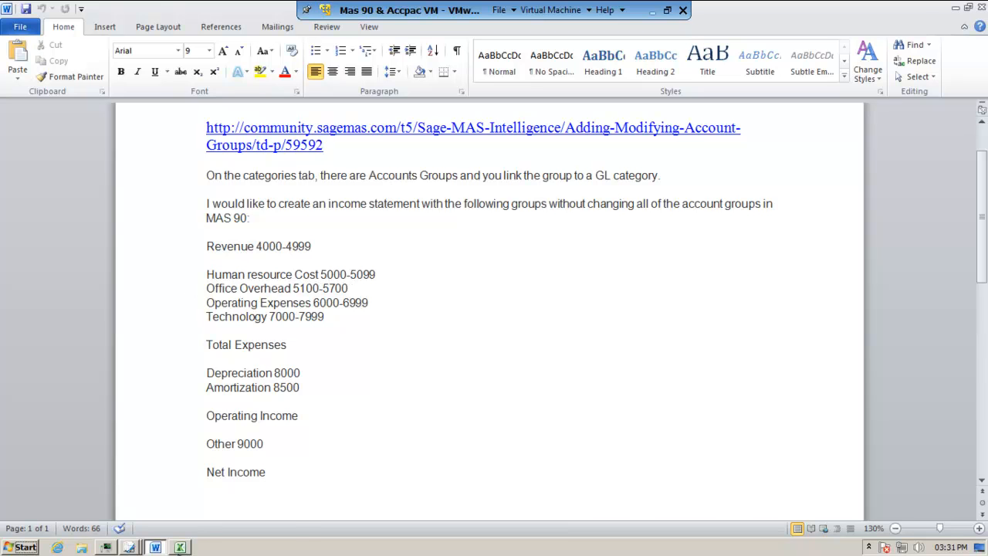
{"action": "left_click", "coordinate": [143, 547]}
{"action": "left_click", "coordinate": [276, 518]}
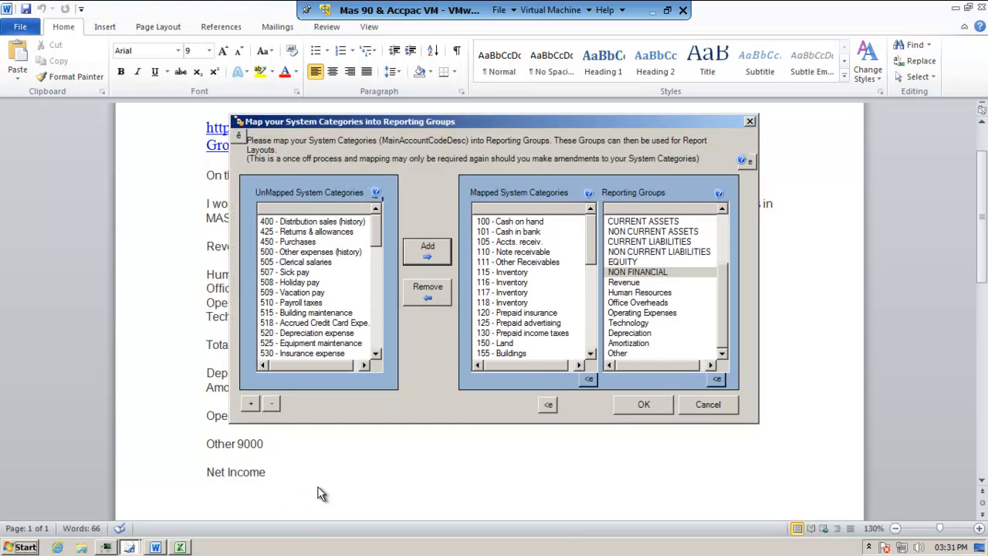
{"action": "left_click", "coordinate": [630, 284]}
{"action": "left_click", "coordinate": [297, 224]}
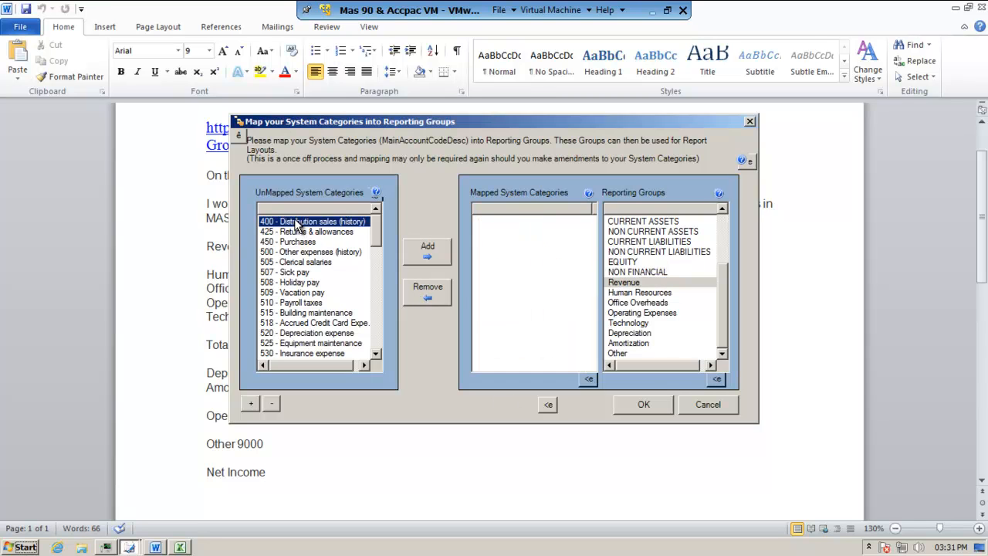
{"action": "left_click", "coordinate": [429, 255]}
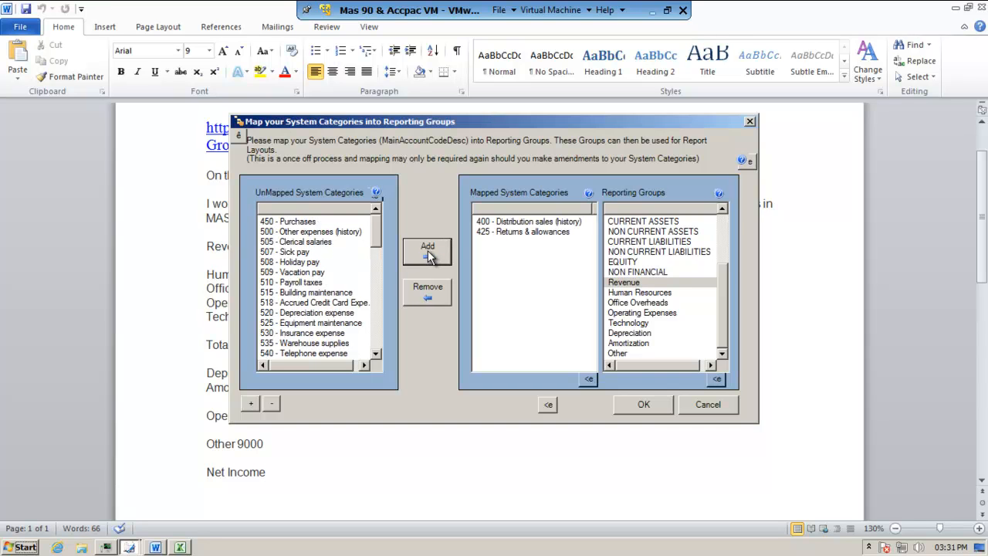
Map the system categories from 450 - Purchases through 520 - Depreciation expense to the Human Resources reporting group.
{"action": "left_click", "coordinate": [624, 294]}
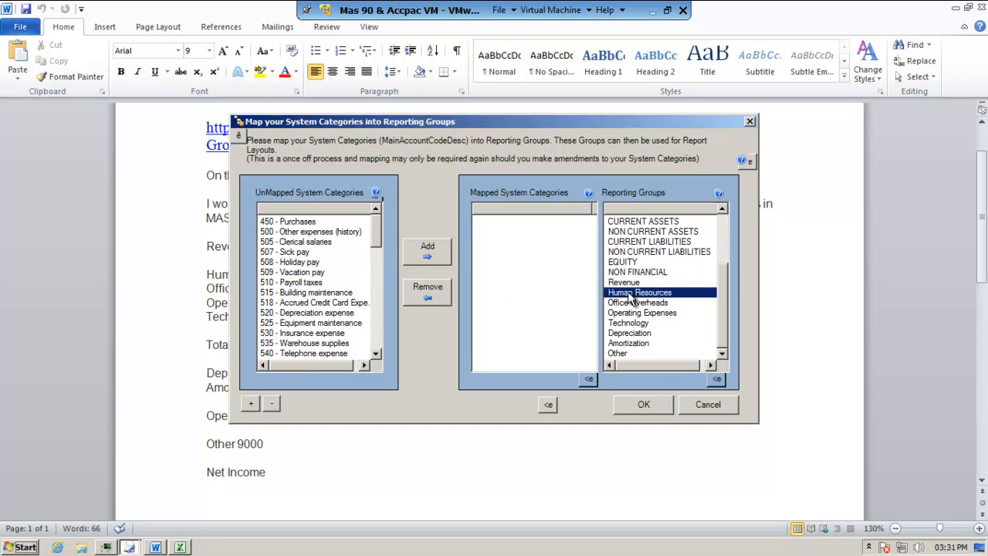
{"action": "left_click", "coordinate": [307, 223]}
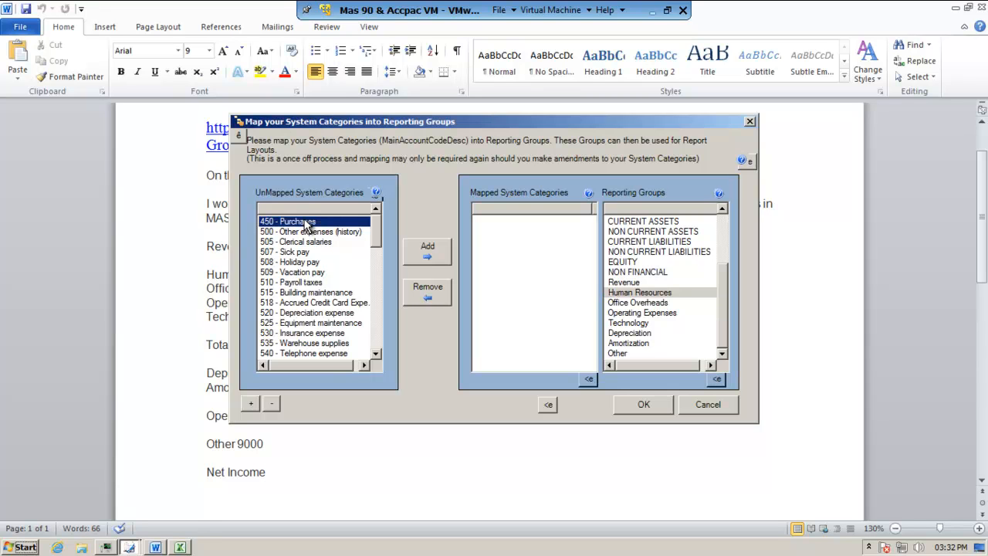
{"action": "left_click", "coordinate": [307, 315], "text": "shift"}
{"action": "left_click", "coordinate": [421, 261]}
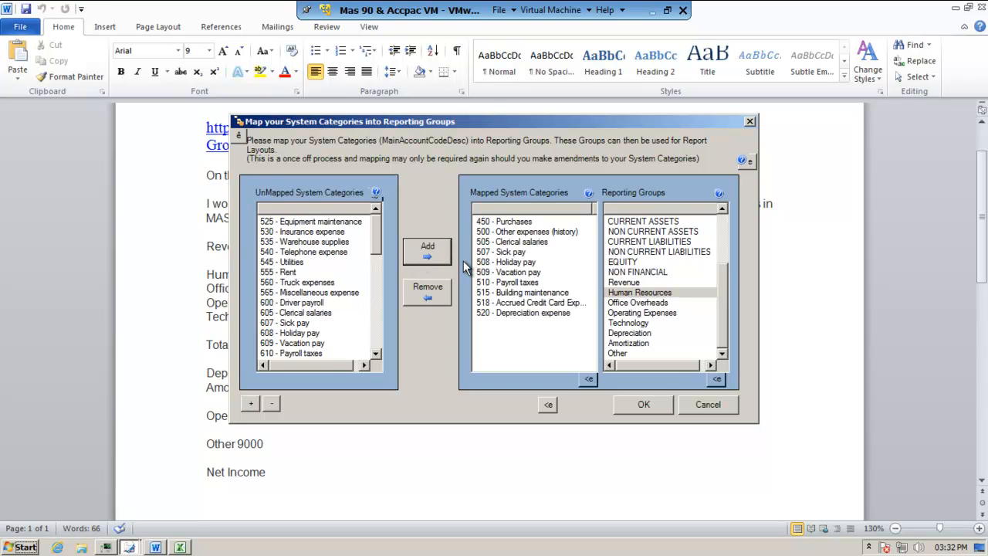
Map categories 525 - Equipment maintenance through 600 - Driver payroll, plus 607 - Sick pay and 609 - Vacation pay, to the Office Overheads group.
{"action": "left_click", "coordinate": [634, 302]}
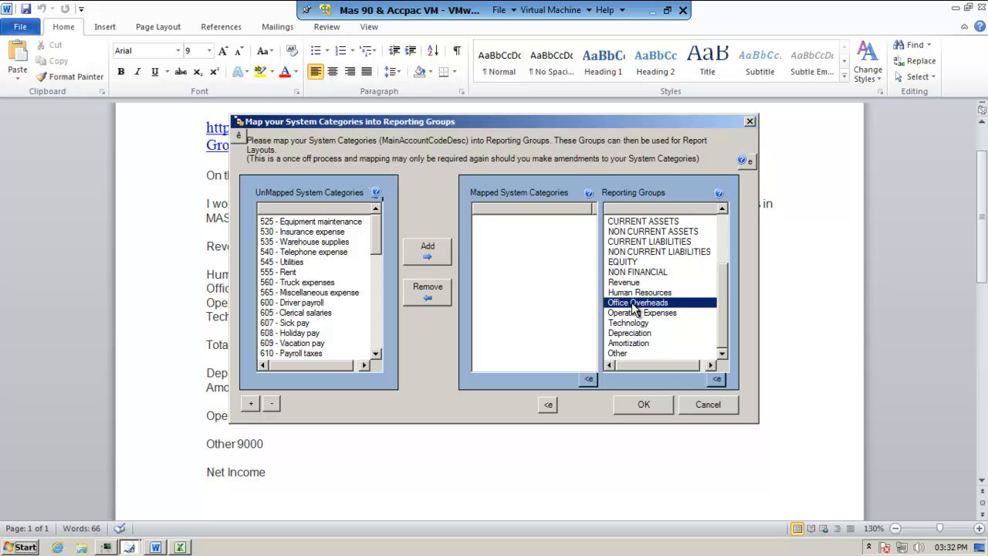
{"action": "left_click", "coordinate": [340, 222]}
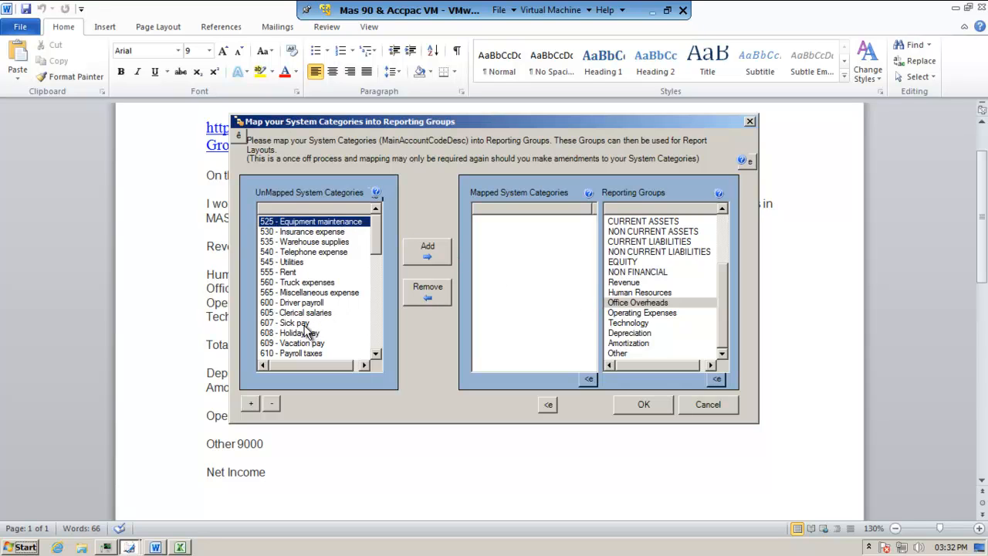
{"action": "left_click", "coordinate": [307, 303], "text": "shift"}
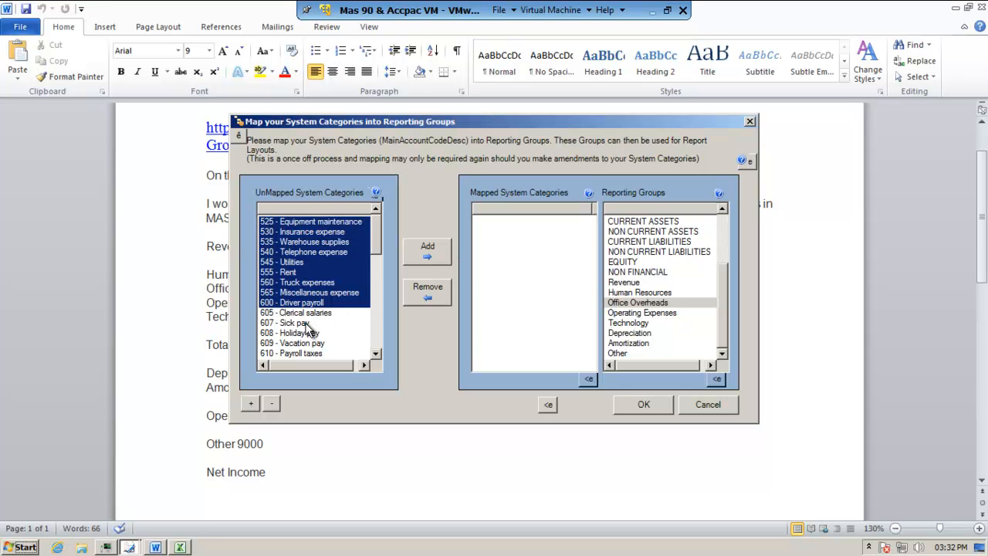
{"action": "left_click", "coordinate": [307, 323], "text": "ctrl"}
{"action": "left_click", "coordinate": [312, 343], "text": "ctrl"}
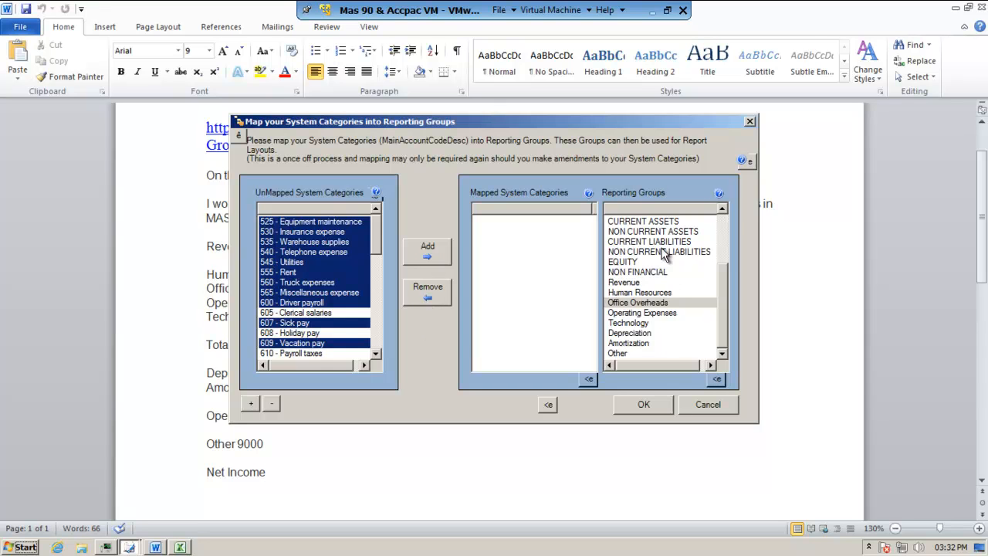
{"action": "left_click", "coordinate": [429, 252]}
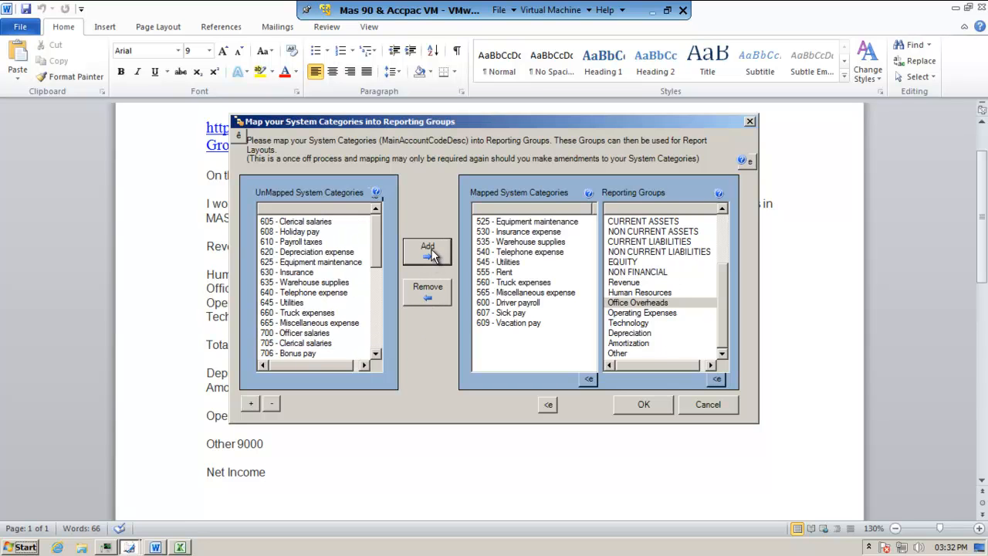
Map the unmapped categories 605 - Clerical salaries through 700 - Officer salaries, plus 725 - Professional fees, to the Operating Expenses group.
{"action": "left_click", "coordinate": [650, 313]}
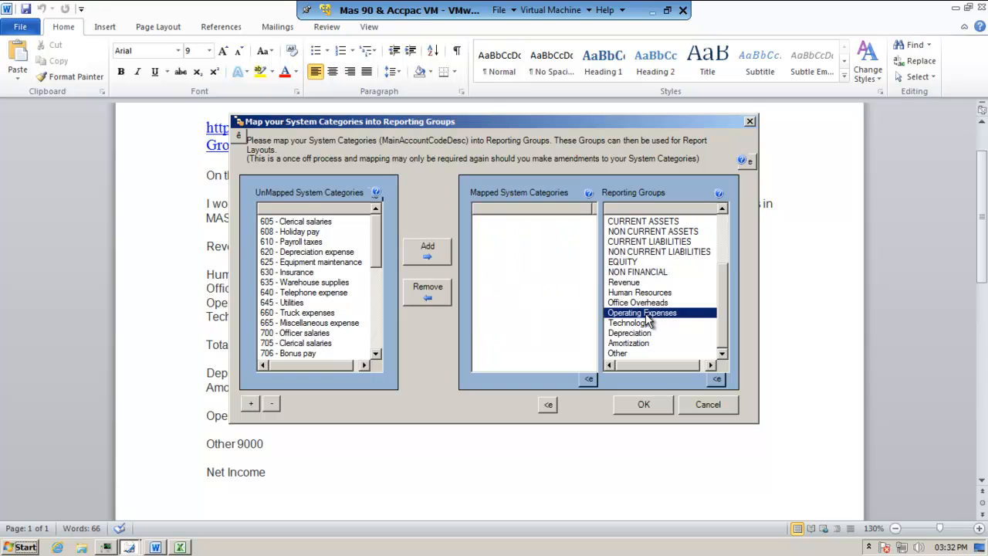
{"action": "left_click", "coordinate": [322, 221]}
{"action": "left_click", "coordinate": [304, 333], "text": "shift"}
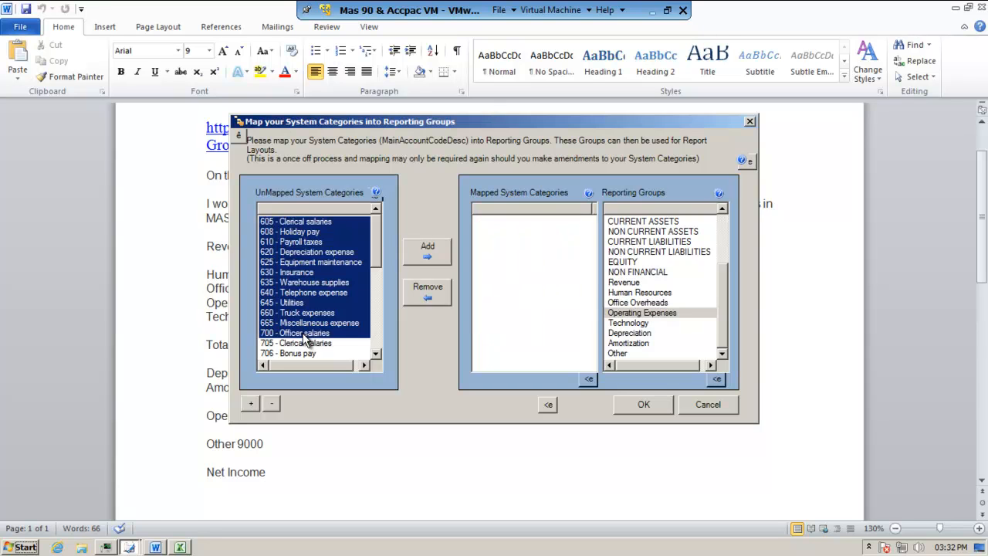
{"action": "left_click_drag", "start_coordinate": [377, 259], "coordinate": [380, 305]}
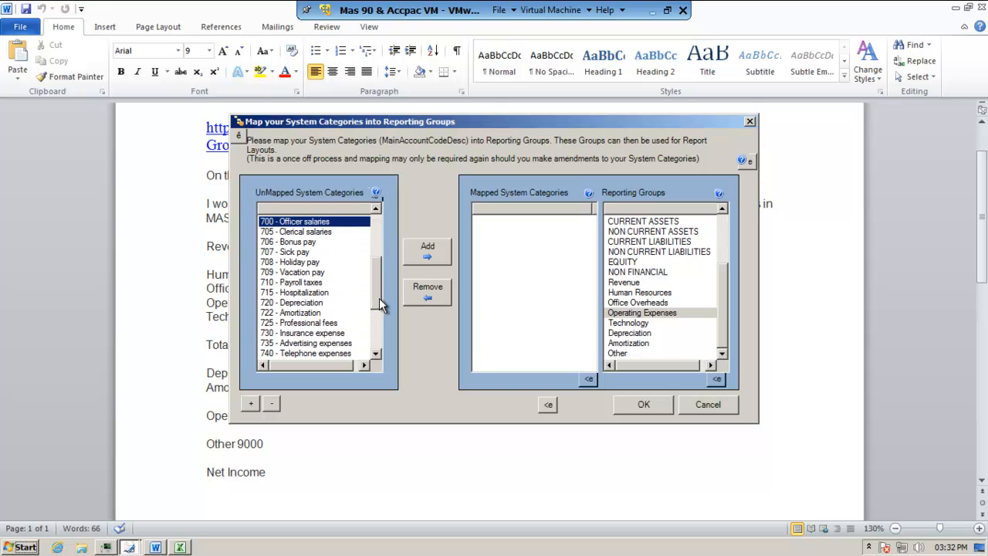
{"action": "left_click", "coordinate": [311, 323], "text": "ctrl"}
{"action": "left_click", "coordinate": [429, 253]}
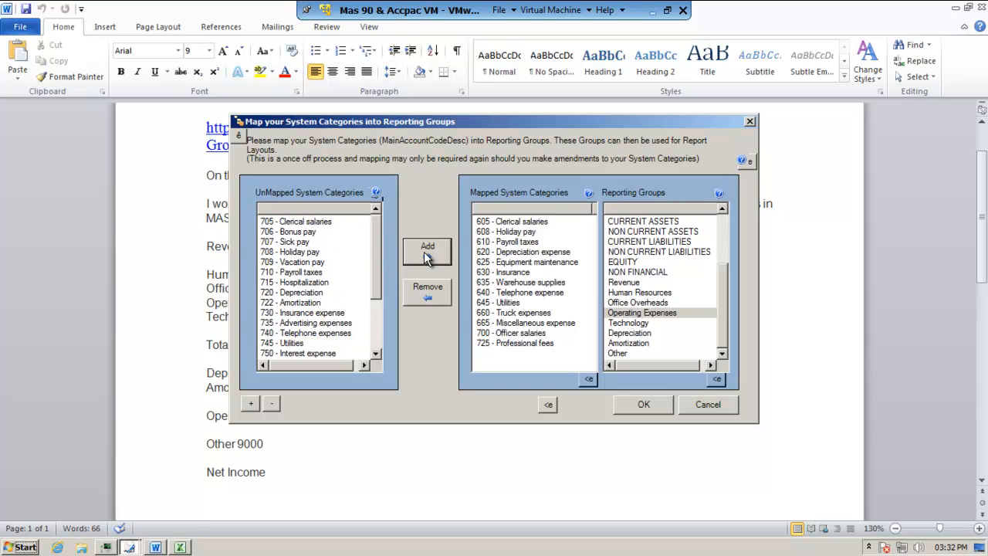
Map the unmapped categories 705 - Clerical salaries through 735 - Advertising expenses, except 720 and 722, to the Technology group.
{"action": "left_click", "coordinate": [647, 326]}
{"action": "left_click", "coordinate": [337, 221]}
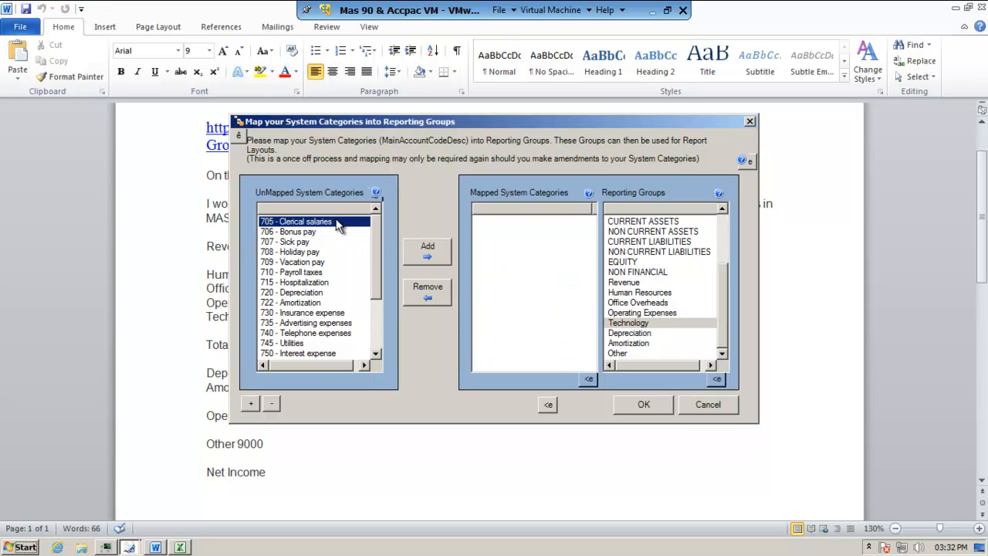
{"action": "left_click", "coordinate": [324, 322], "text": "shift"}
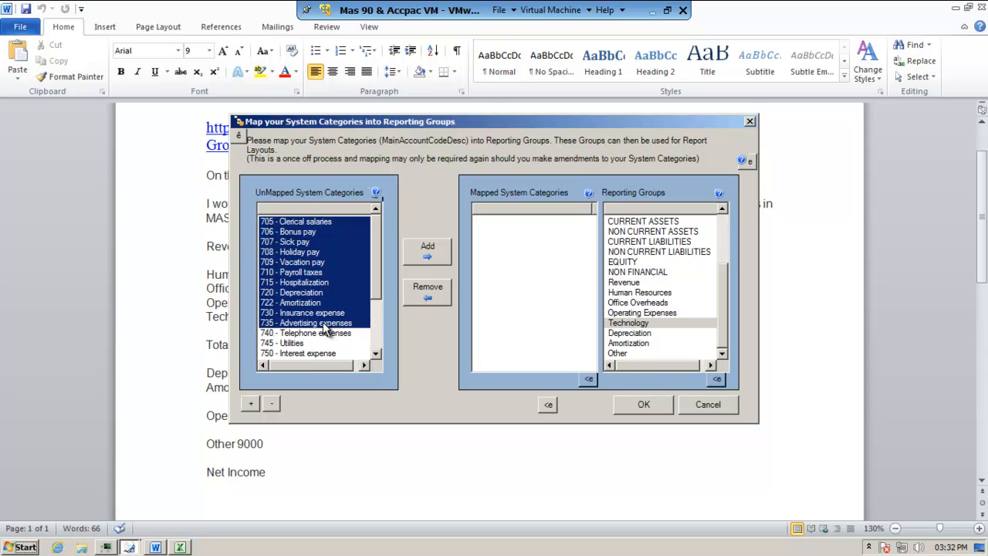
{"action": "left_click", "coordinate": [315, 292], "text": "ctrl"}
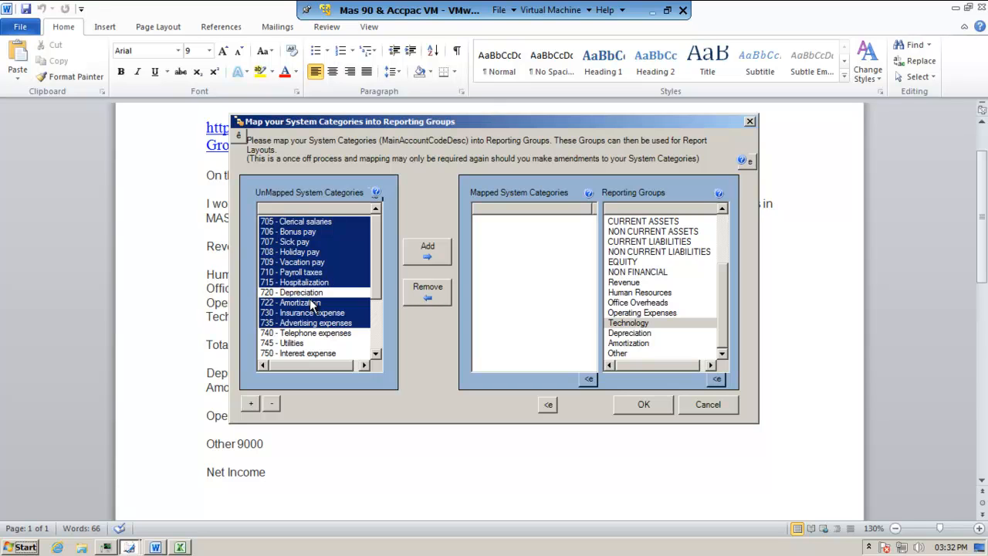
{"action": "left_click", "coordinate": [315, 302], "text": "ctrl"}
{"action": "left_click", "coordinate": [431, 256]}
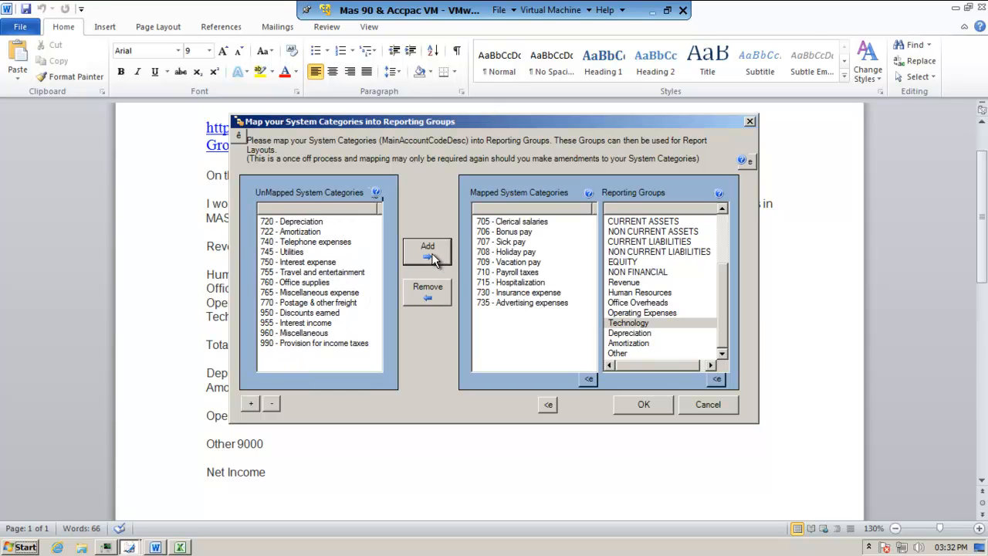
Map category 720 - Depreciation to the Depreciation group and 722 - Amortization to the Amortization group.
{"action": "left_click", "coordinate": [630, 333]}
{"action": "left_click", "coordinate": [315, 222]}
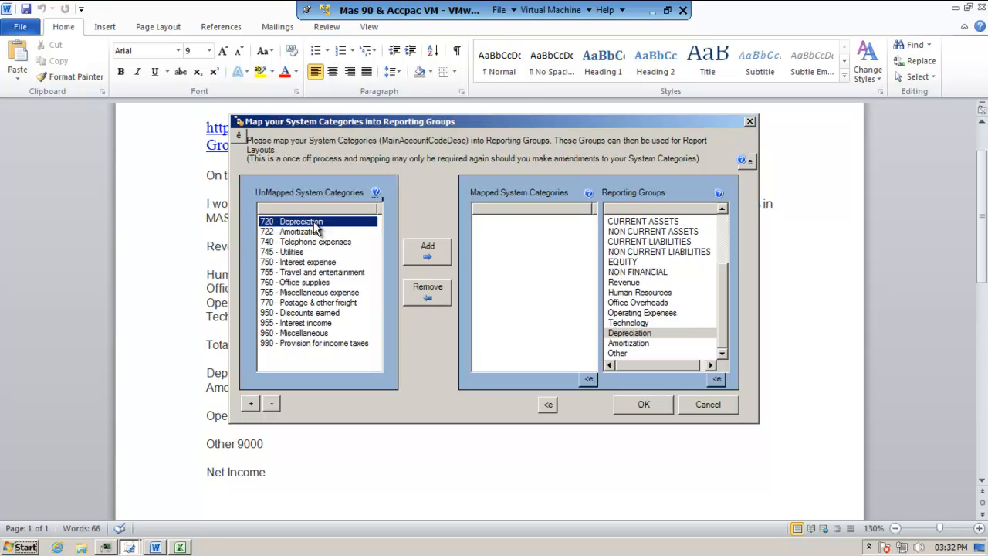
{"action": "left_click", "coordinate": [445, 261]}
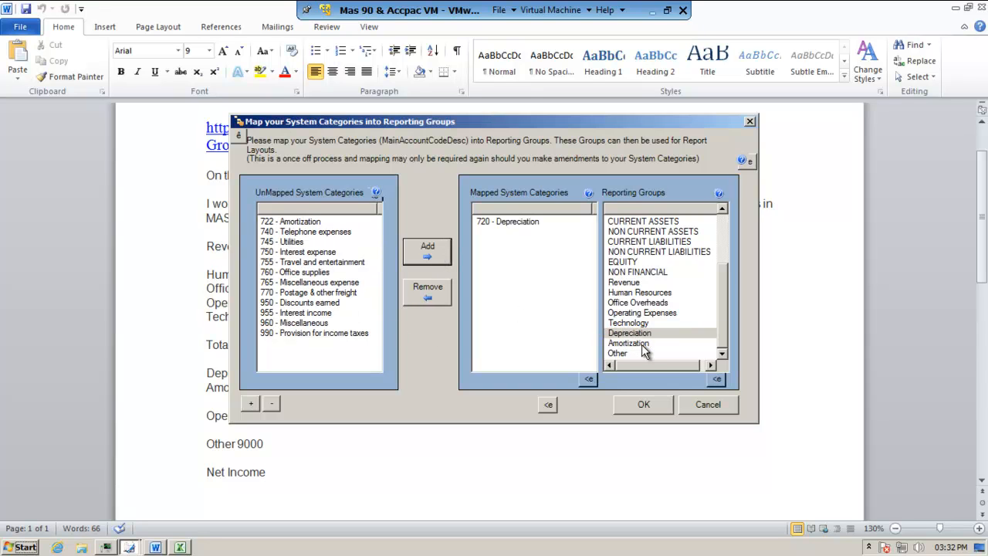
{"action": "left_click", "coordinate": [629, 343]}
{"action": "left_click", "coordinate": [298, 222]}
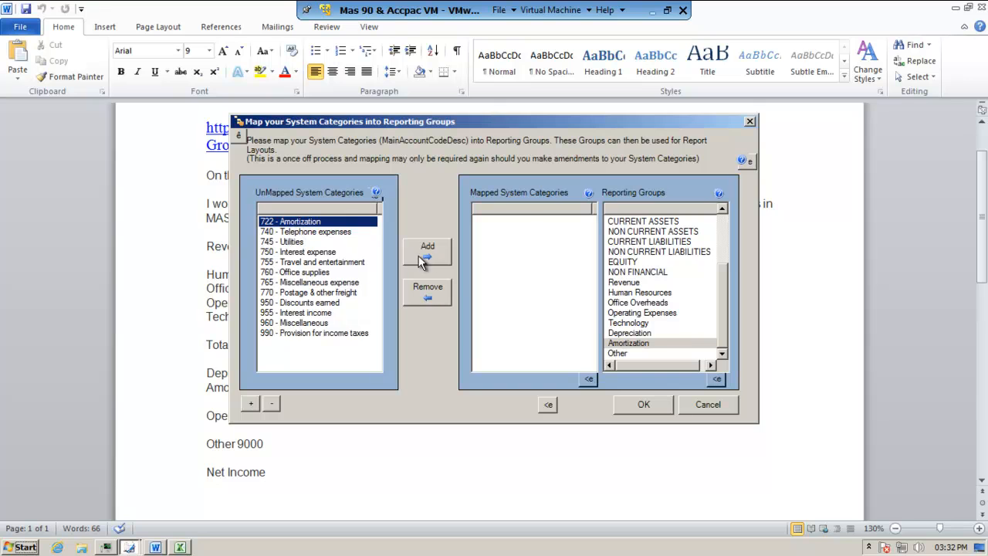
{"action": "left_click", "coordinate": [419, 259]}
Map the remaining unmapped categories, 740 - Telephone expenses through 990 - Provision for income taxes, to the Other group.
{"action": "left_click", "coordinate": [330, 223]}
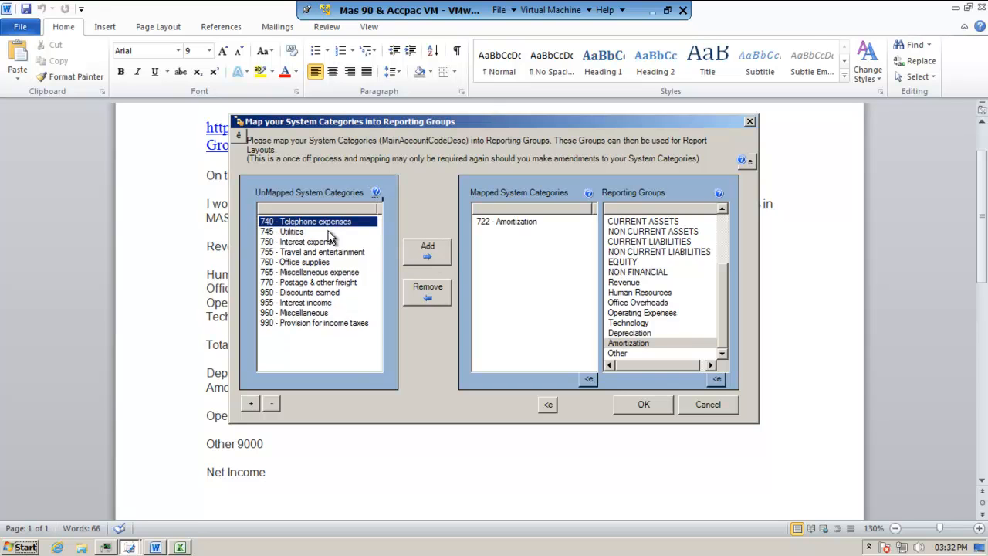
{"action": "left_click", "coordinate": [313, 323], "text": "shift"}
{"action": "left_click", "coordinate": [626, 353]}
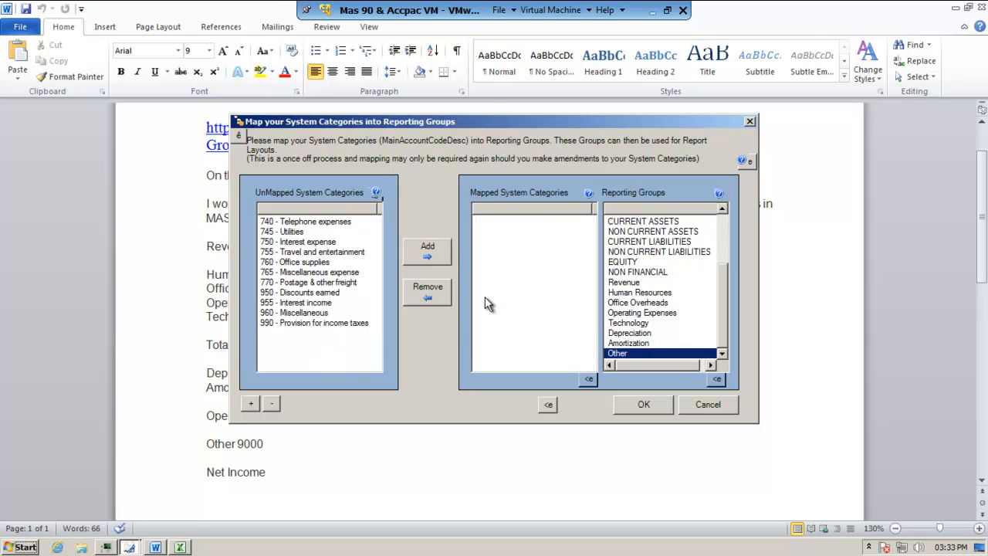
{"action": "left_click", "coordinate": [345, 223]}
{"action": "left_click", "coordinate": [330, 323], "text": "shift"}
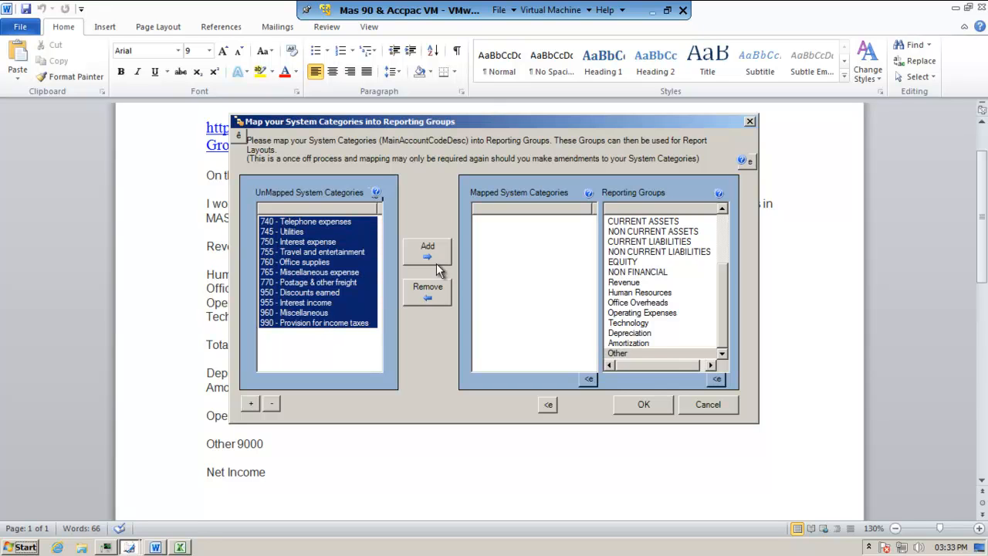
{"action": "left_click", "coordinate": [427, 251]}
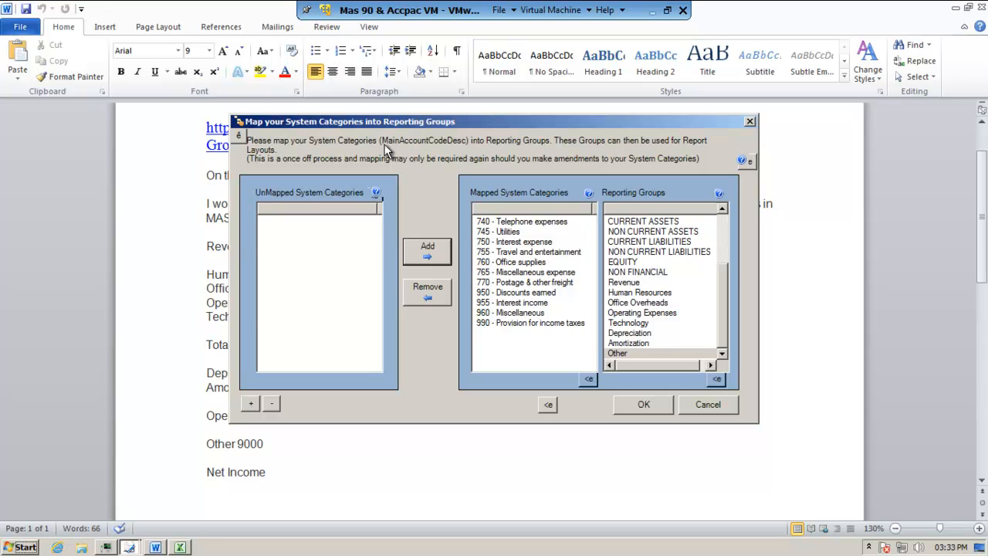
Bring up Report Manager behind the mapping window, accept the category mappings and dismiss the confirmation message.
{"action": "left_click", "coordinate": [135, 547]}
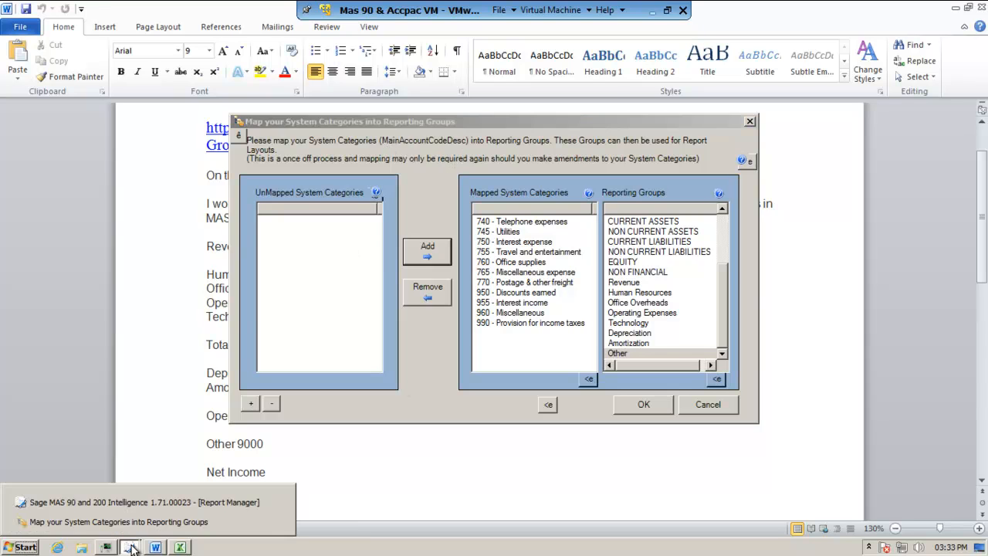
{"action": "left_click", "coordinate": [140, 502]}
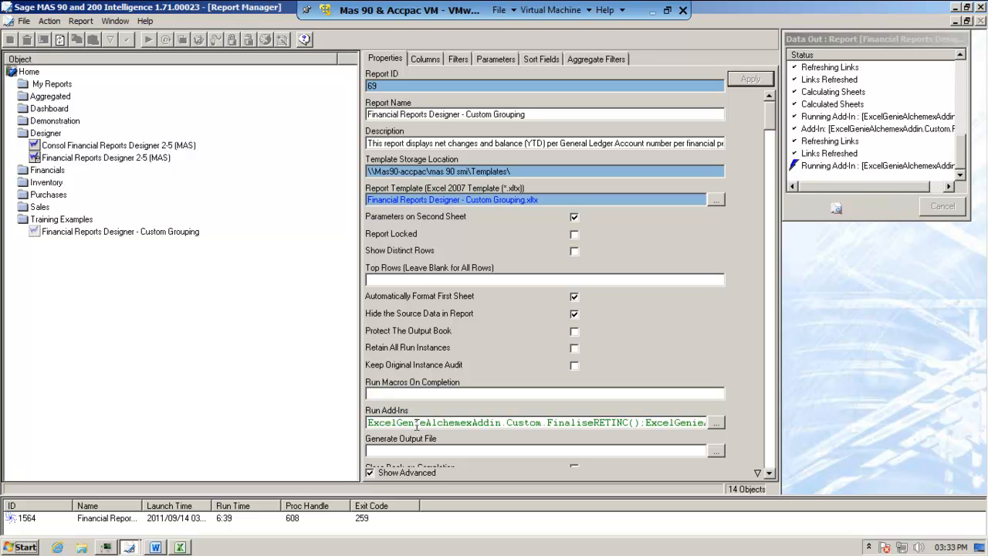
{"action": "left_click", "coordinate": [133, 546]}
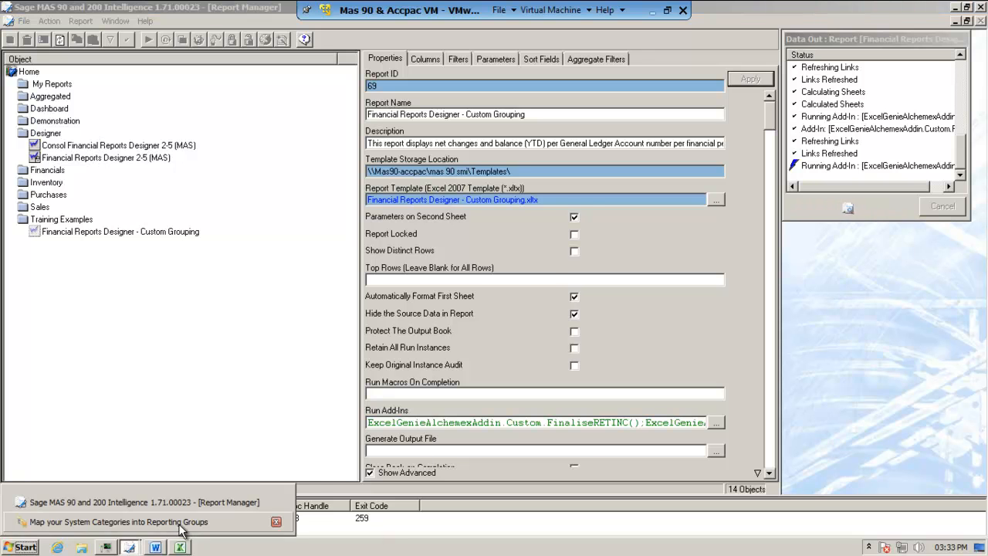
{"action": "left_click", "coordinate": [182, 529]}
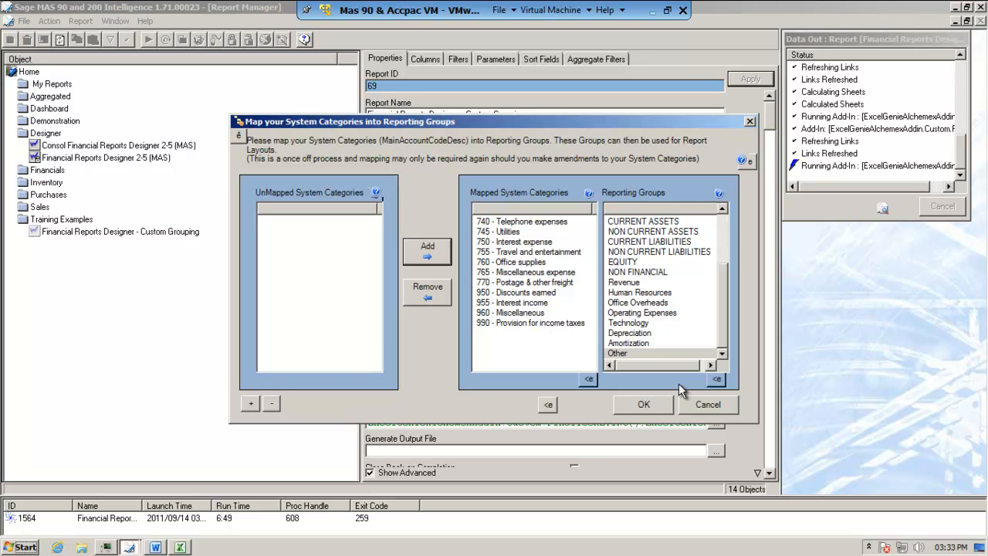
{"action": "left_click", "coordinate": [646, 405]}
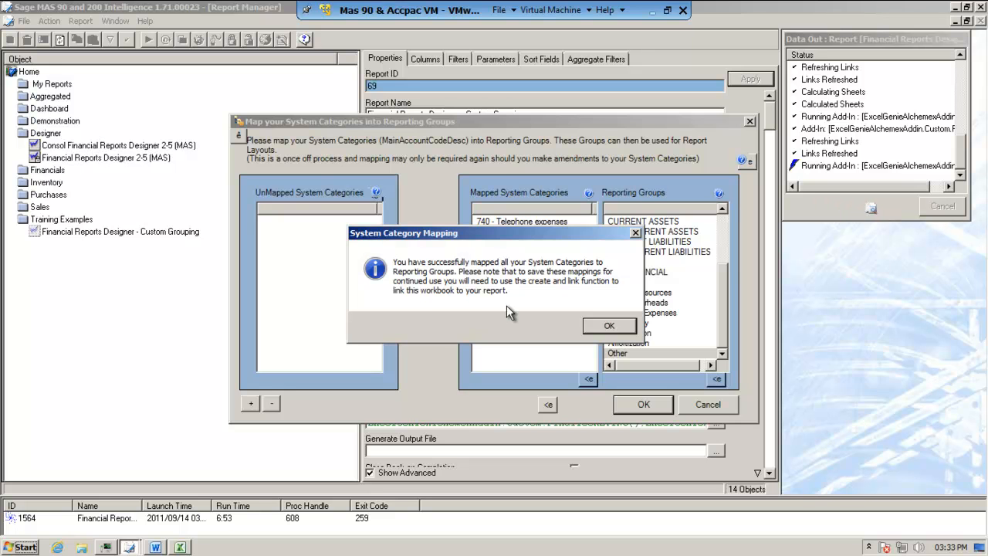
{"action": "left_click", "coordinate": [606, 327]}
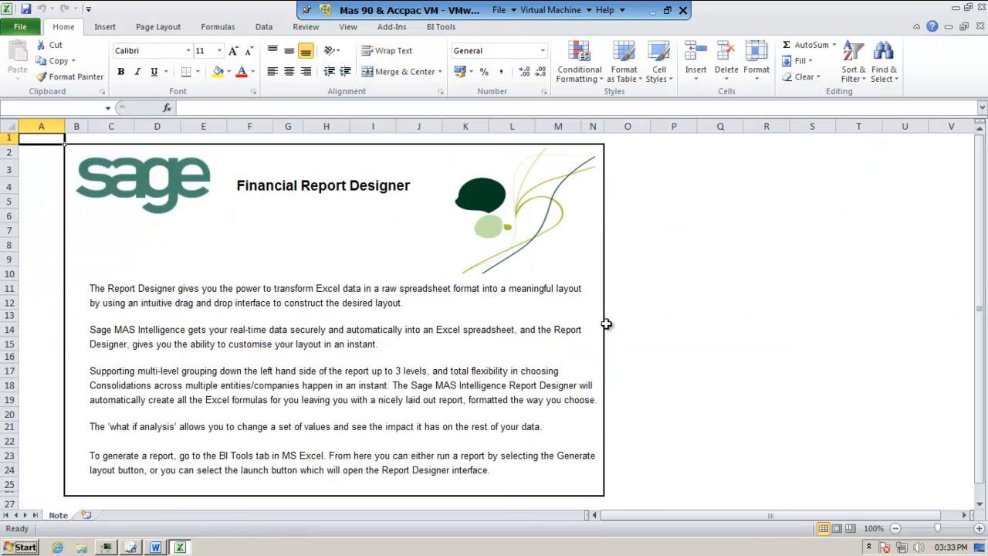
Unhide Sheet1 in the generated workbook.
{"action": "right_click", "coordinate": [61, 518]}
{"action": "left_click", "coordinate": [112, 482]}
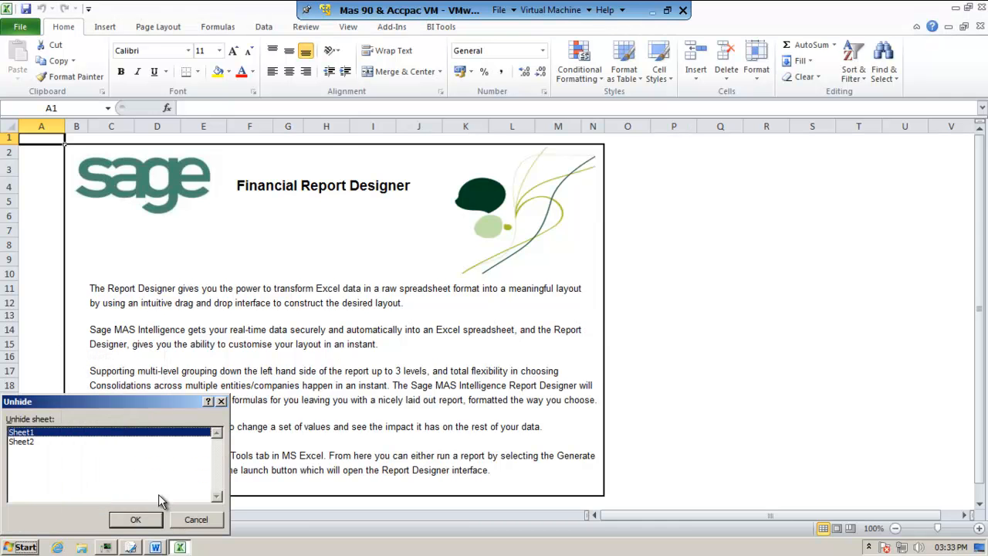
{"action": "left_click", "coordinate": [136, 519]}
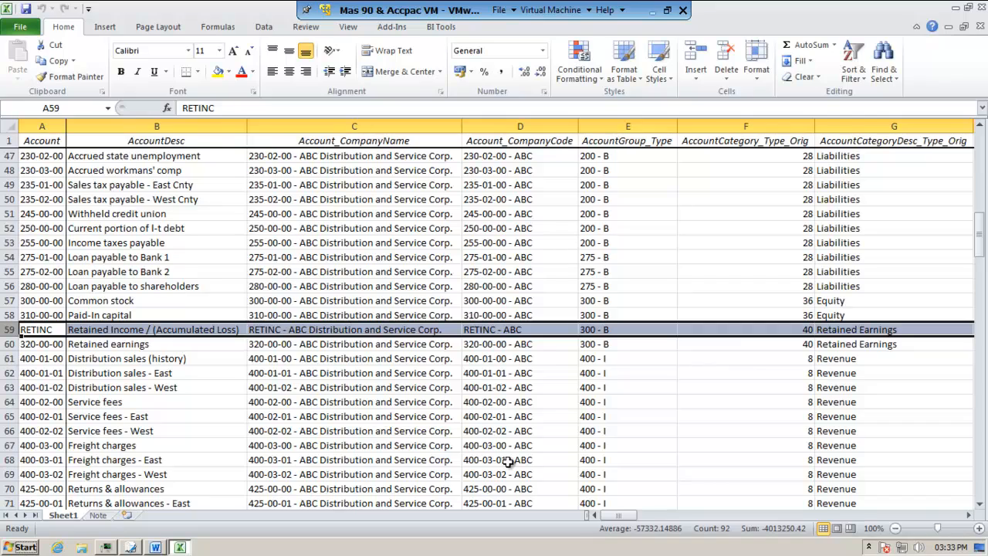
Examine the reporting groups assigned to each account in Sheet1's MainAccountCodeDesc and PrimaryGrouping columns.
{"action": "key", "text": "ctrl+Home"}
{"action": "left_click_drag", "start_coordinate": [638, 516], "coordinate": [980, 504]}
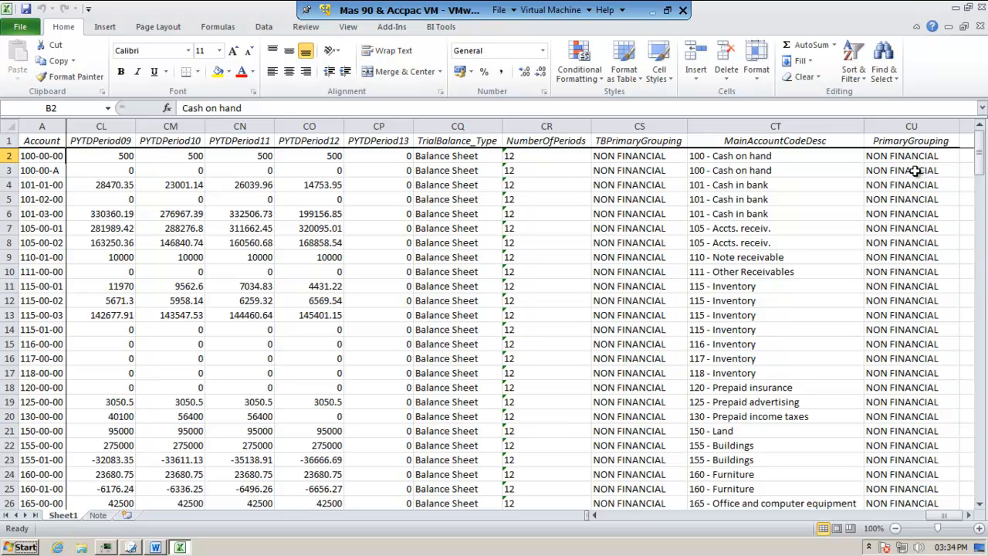
{"action": "key", "text": "Page_Down"}
{"action": "key", "text": "Page_Down"}
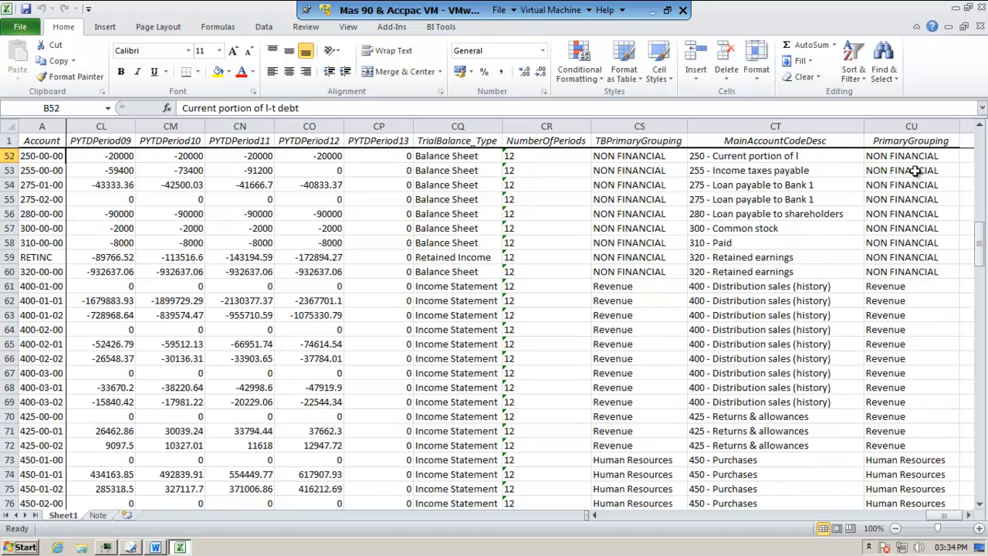
{"action": "left_click", "coordinate": [899, 287]}
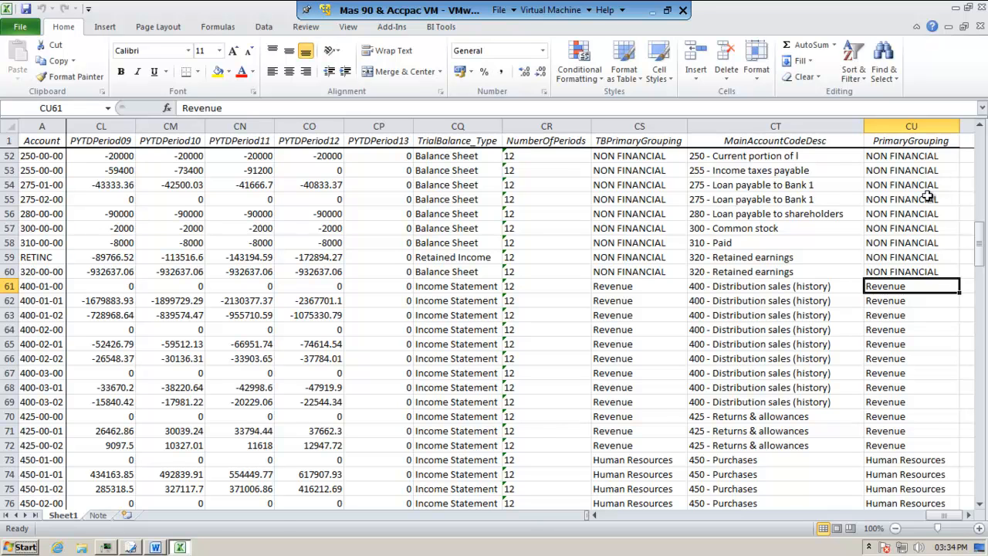
{"action": "key", "text": "Page_Down"}
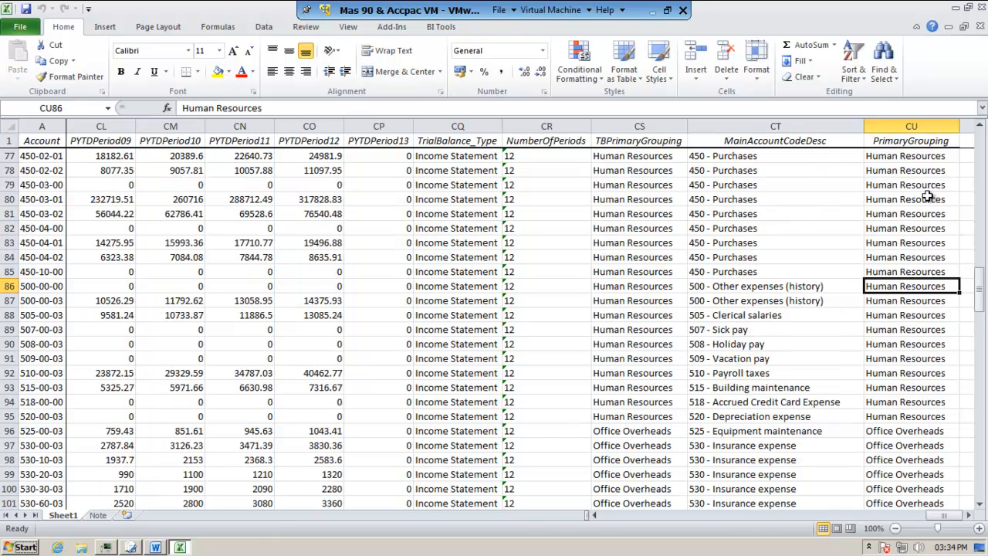
{"action": "key", "text": "Page_Down"}
{"action": "key", "text": "Page_Down"}
{"action": "key", "text": "Page_Down"}
{"action": "key", "text": "Page_Down"}
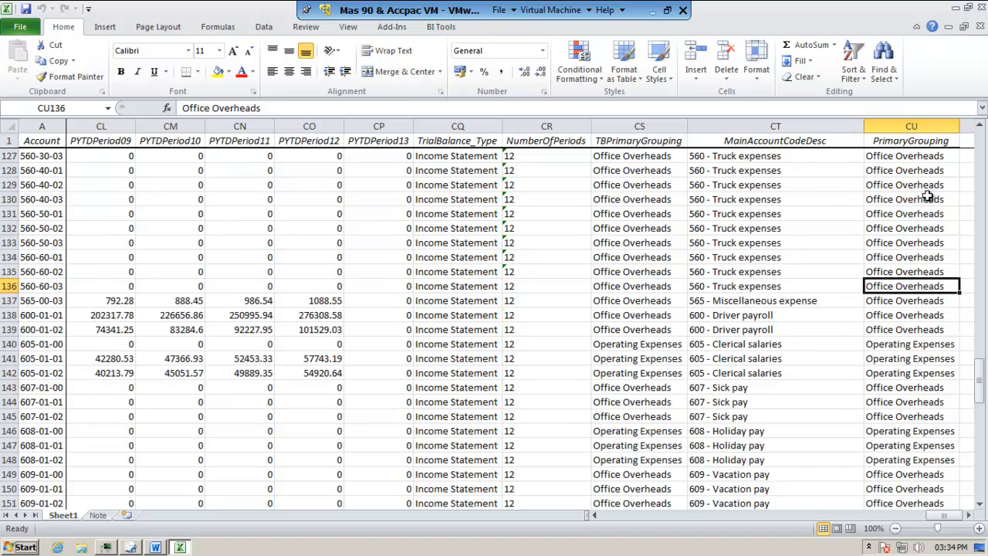
{"action": "key", "text": "Page_Down"}
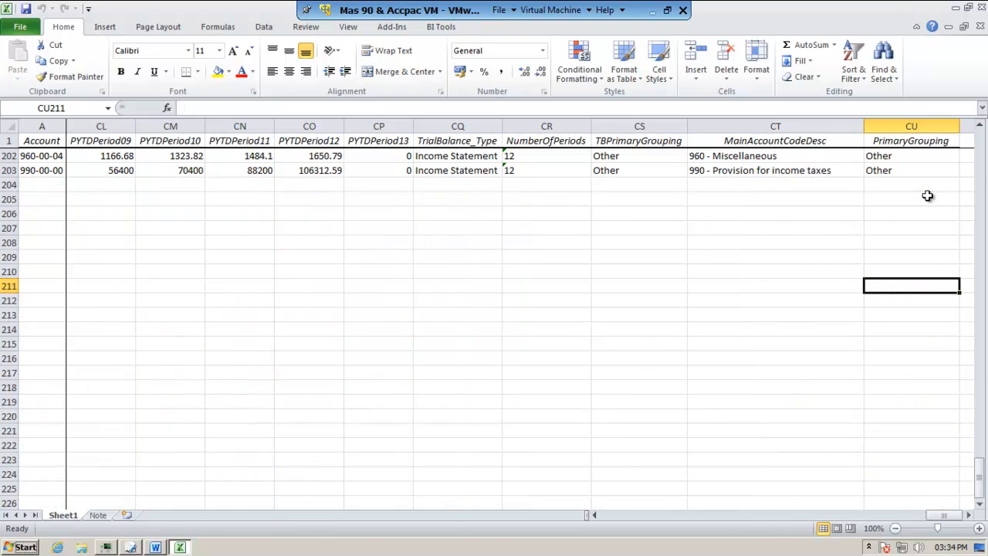
{"action": "key", "text": "ctrl+Home"}
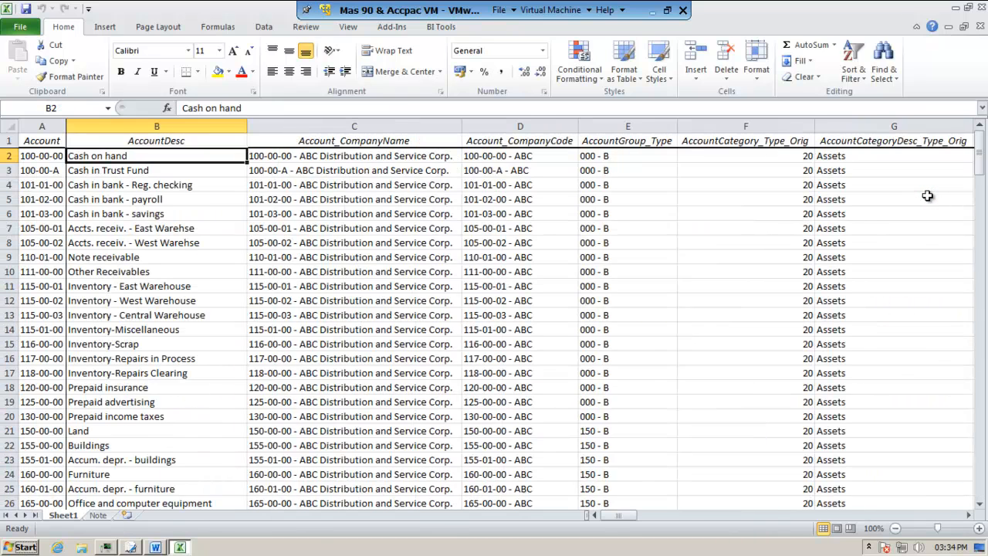
Return to the Note sheet and look over the layouts offered by Quick Generate without running one.
{"action": "left_click", "coordinate": [98, 516]}
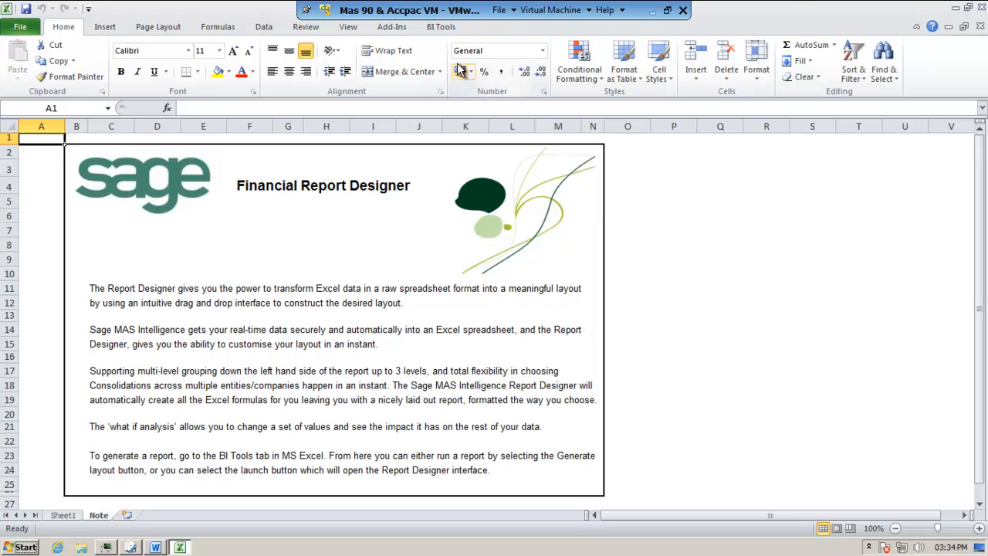
{"action": "left_click", "coordinate": [442, 29]}
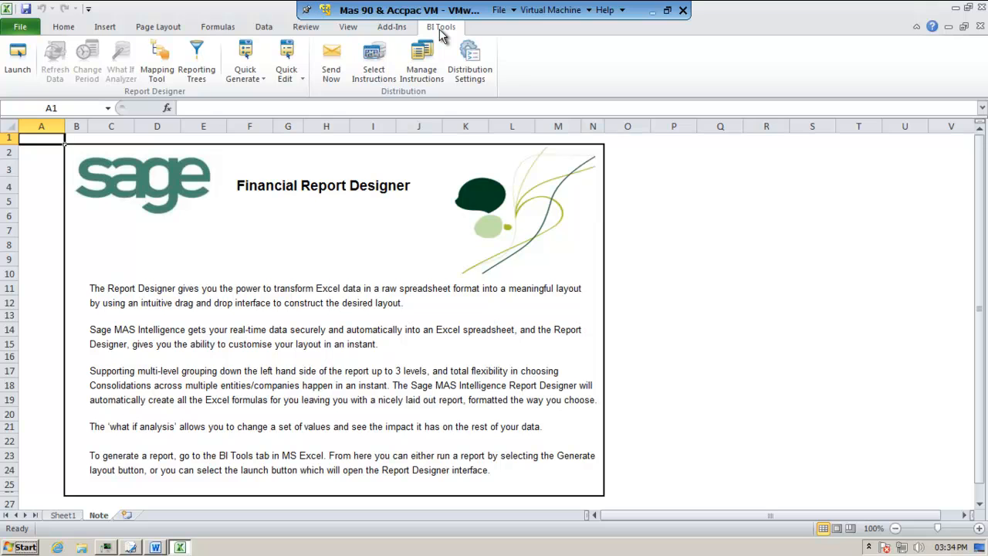
{"action": "left_click", "coordinate": [250, 77]}
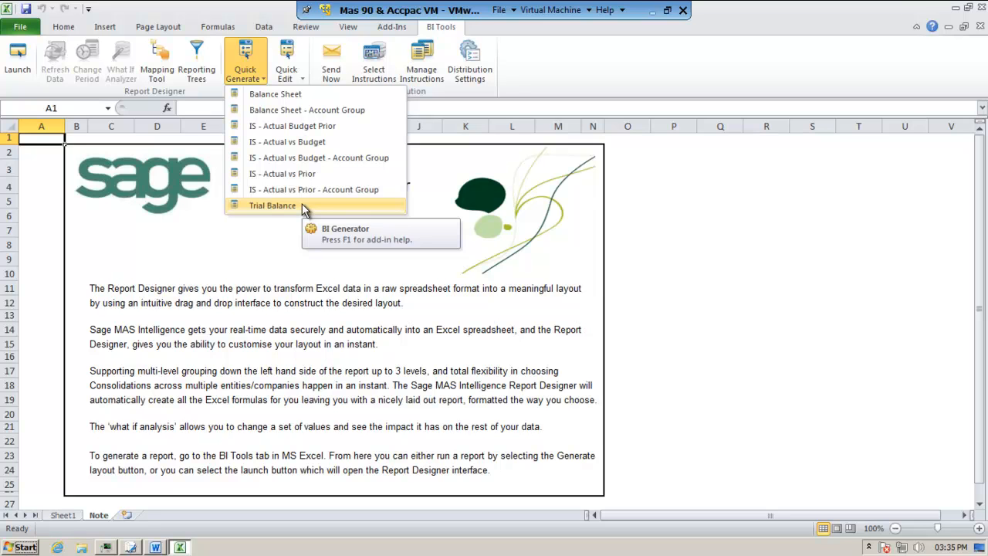
{"action": "left_click", "coordinate": [671, 166]}
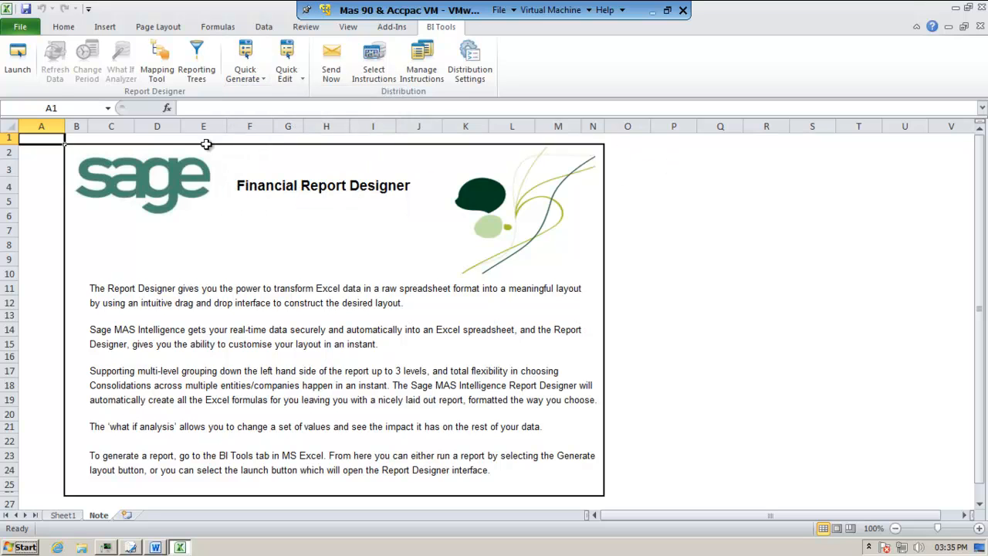
Launch Report Designer and copy the IS - Actual vs Prior layout as a new layout named My Custom IS.
{"action": "left_click", "coordinate": [20, 70]}
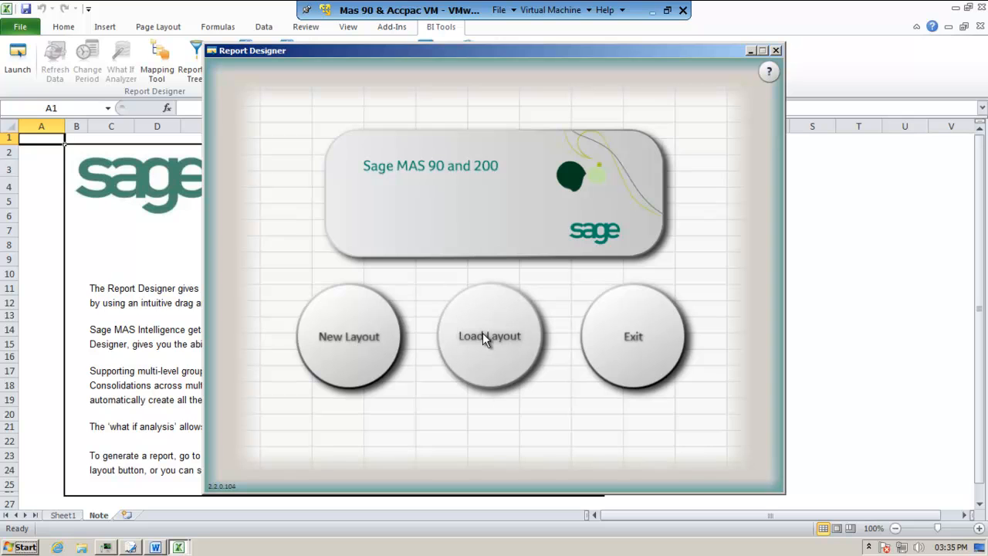
{"action": "left_click", "coordinate": [484, 332]}
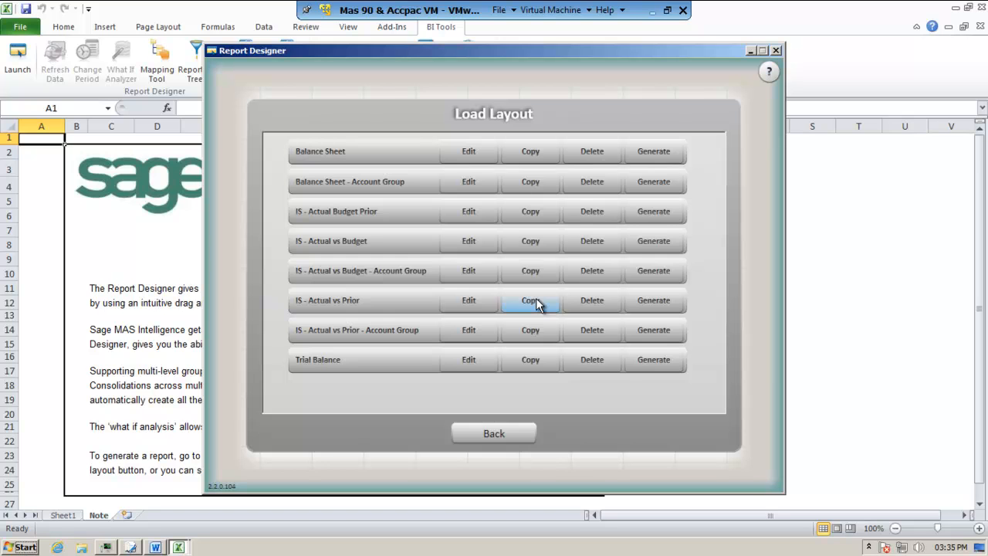
{"action": "left_click", "coordinate": [536, 301]}
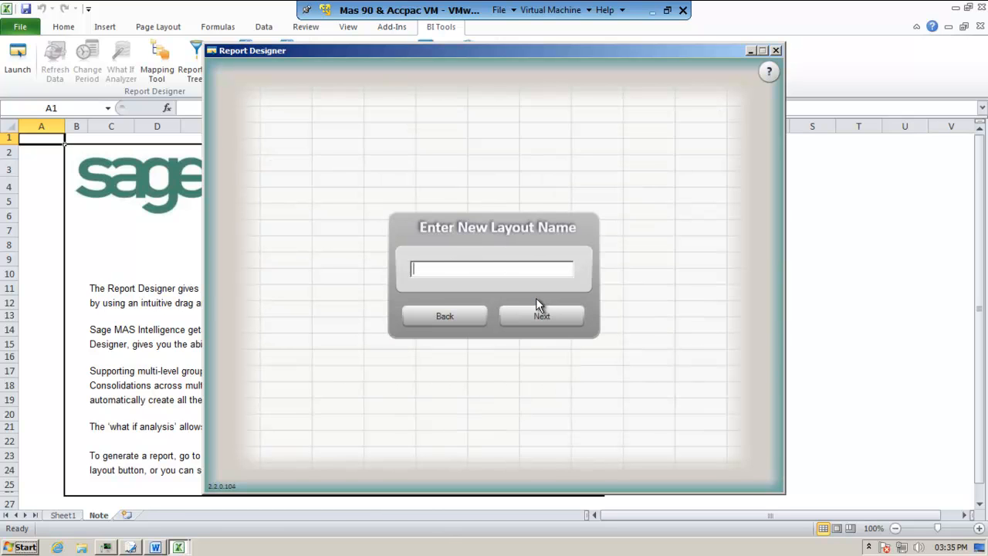
{"action": "type", "text": "My"}
{"action": "type", "text": " Csutom"}
{"action": "key", "text": "BackSpace"}
{"action": "key", "text": "BackSpace"}
{"action": "key", "text": "BackSpace"}
{"action": "key", "text": "BackSpace"}
{"action": "key", "text": "BackSpace"}
{"action": "key", "text": "BackSpace"}
{"action": "type", "text": "ustom IS"}
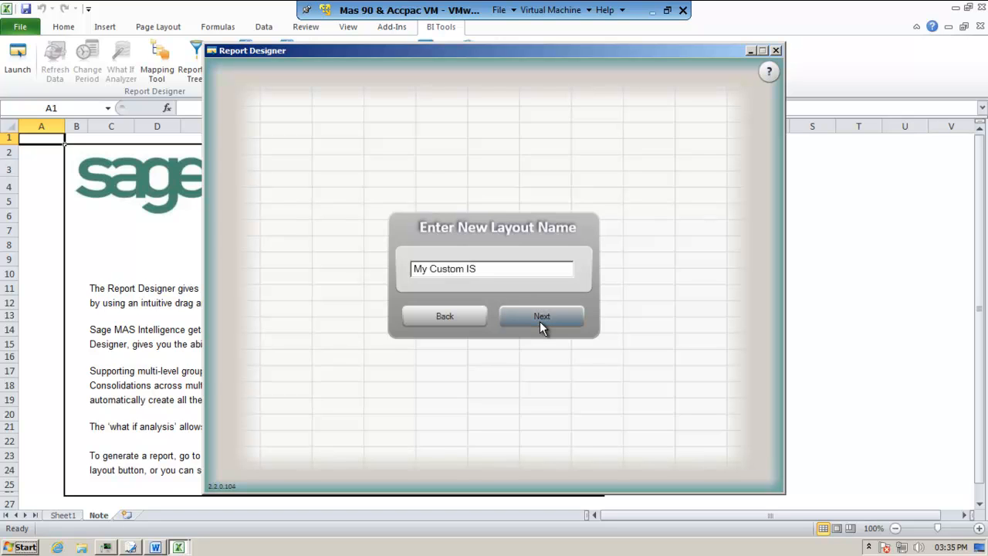
{"action": "left_click", "coordinate": [539, 321]}
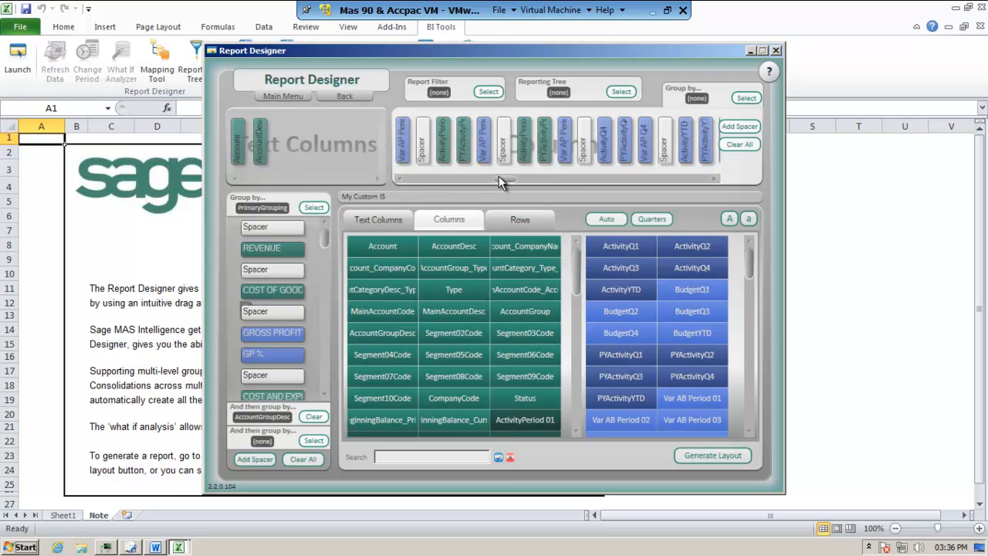
Check the copied columns of the My Custom IS layout and clear all of its rows.
{"action": "left_click_drag", "start_coordinate": [506, 178], "coordinate": [412, 179]}
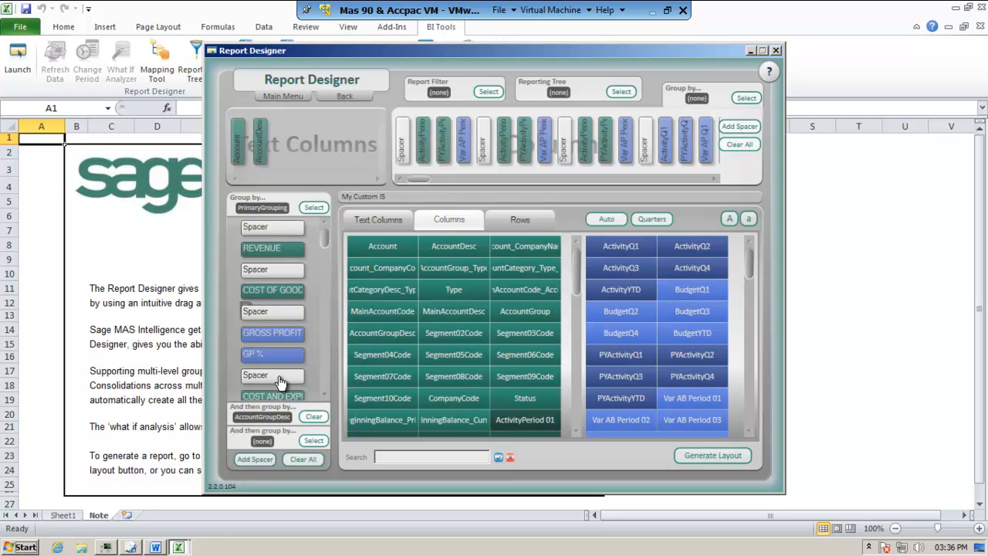
{"action": "left_click", "coordinate": [309, 459]}
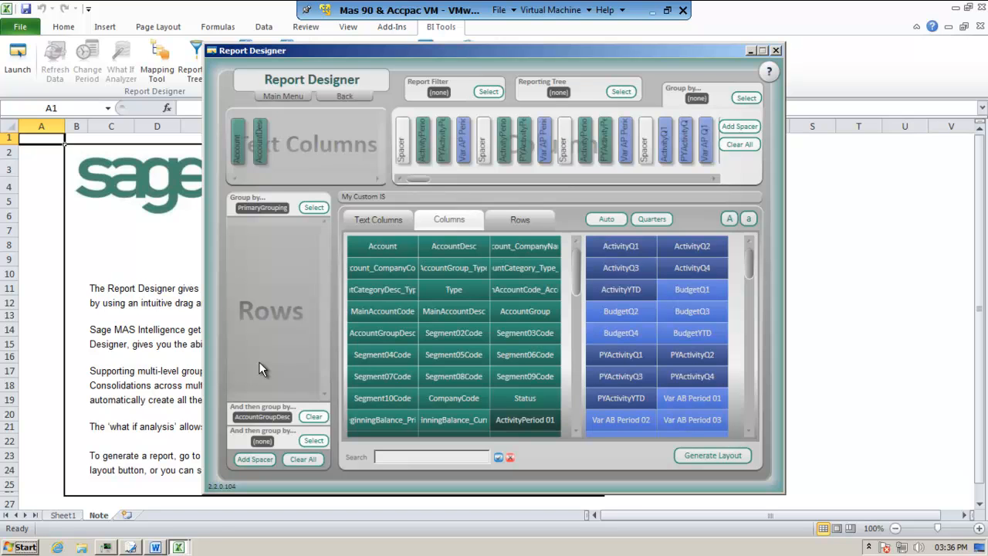
Check the required income statement groups in the Word document and display the available rows back in Report Designer.
{"action": "left_click", "coordinate": [155, 547]}
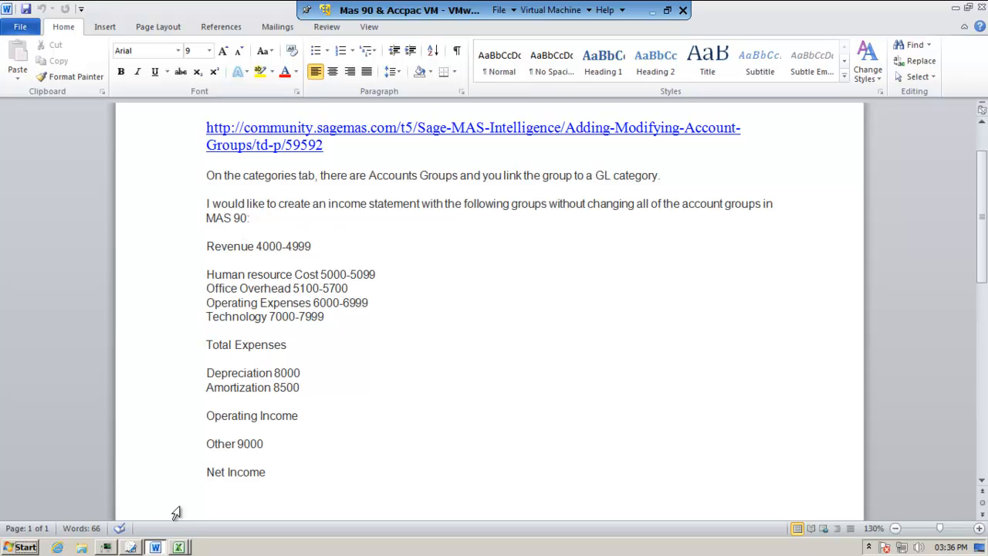
{"action": "left_click", "coordinate": [131, 547]}
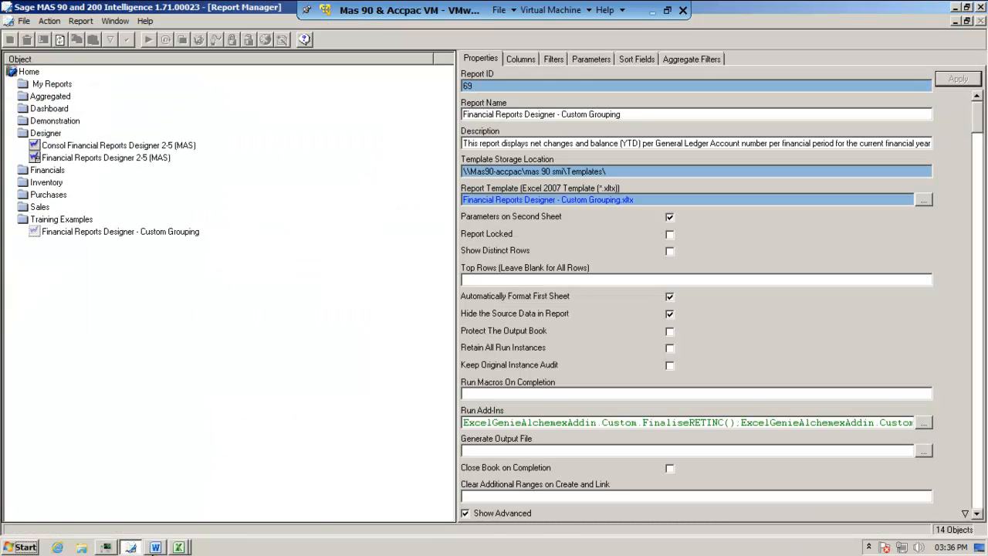
{"action": "left_click", "coordinate": [179, 547]}
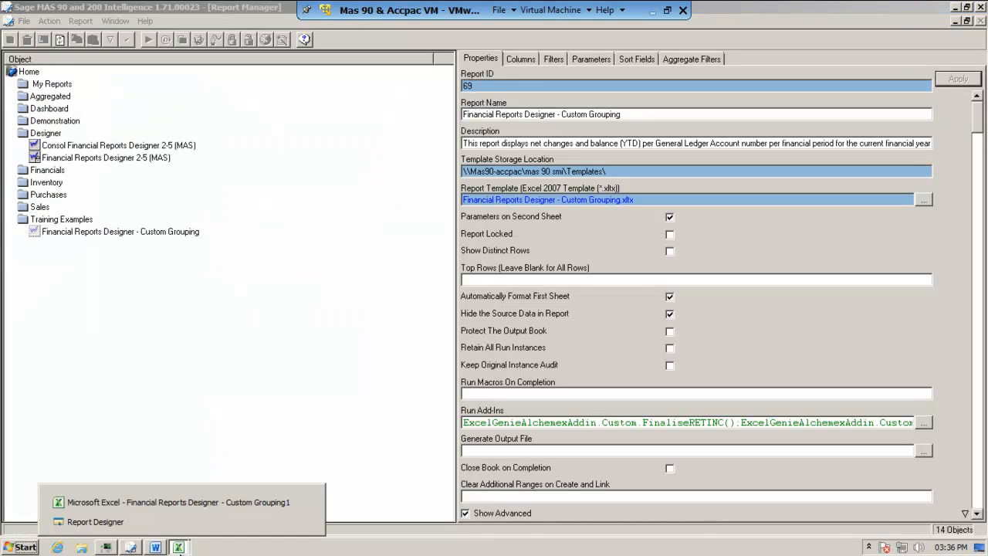
{"action": "left_click", "coordinate": [190, 522]}
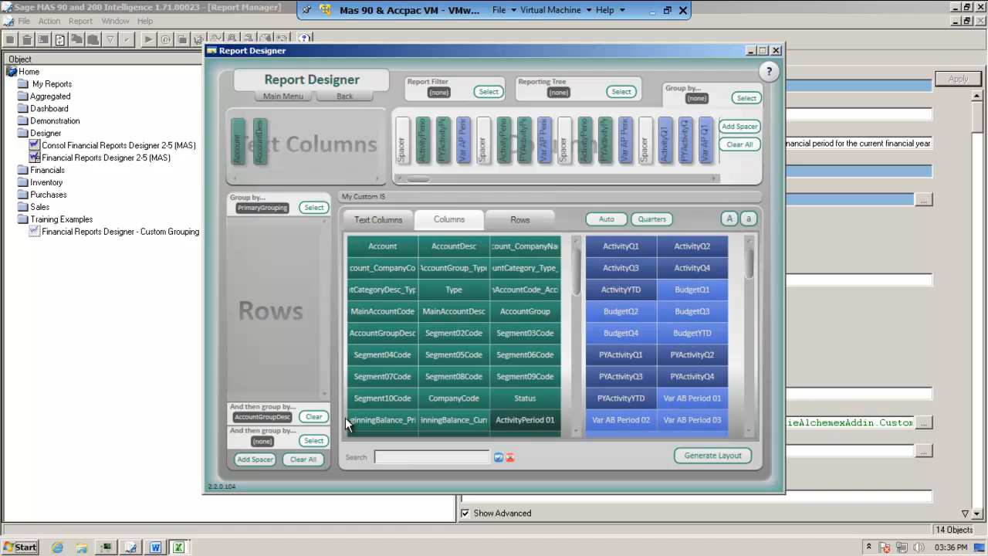
{"action": "left_click", "coordinate": [520, 221]}
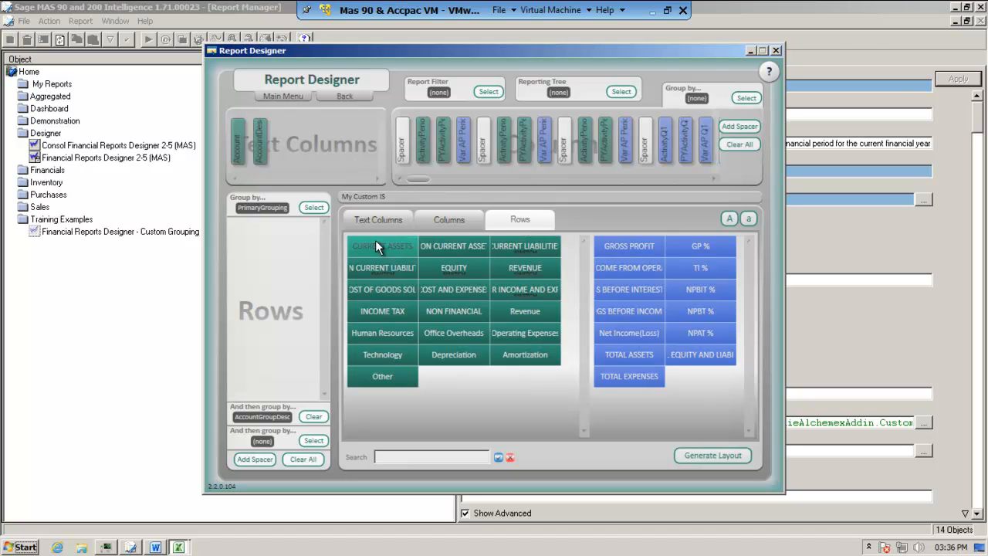
Toggle the switch sign of the custom Revenue group, and add a spacer followed by Revenue to the layout rows.
{"action": "left_click_drag", "start_coordinate": [374, 305], "coordinate": [437, 317]}
{"action": "left_click_drag", "start_coordinate": [501, 313], "coordinate": [512, 313]}
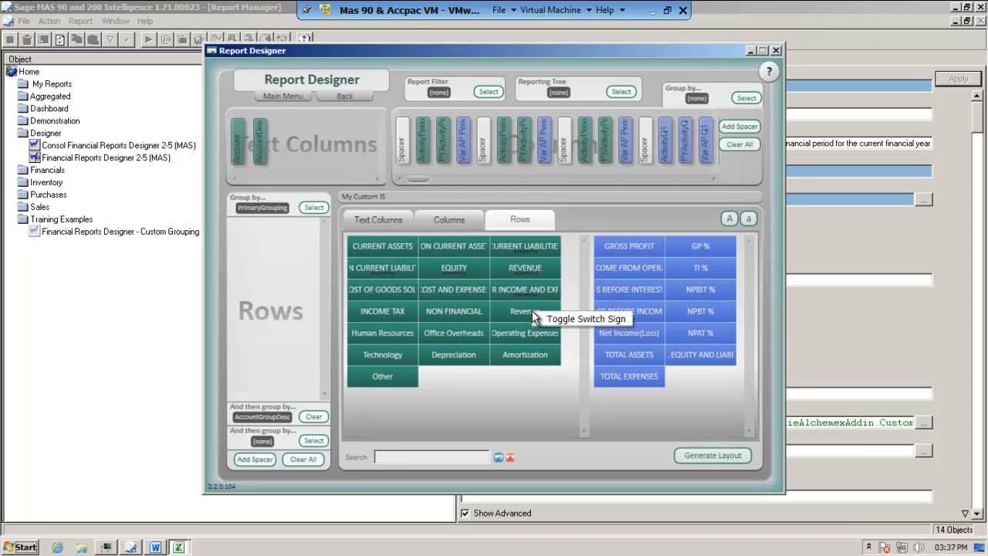
{"action": "left_click", "coordinate": [568, 319]}
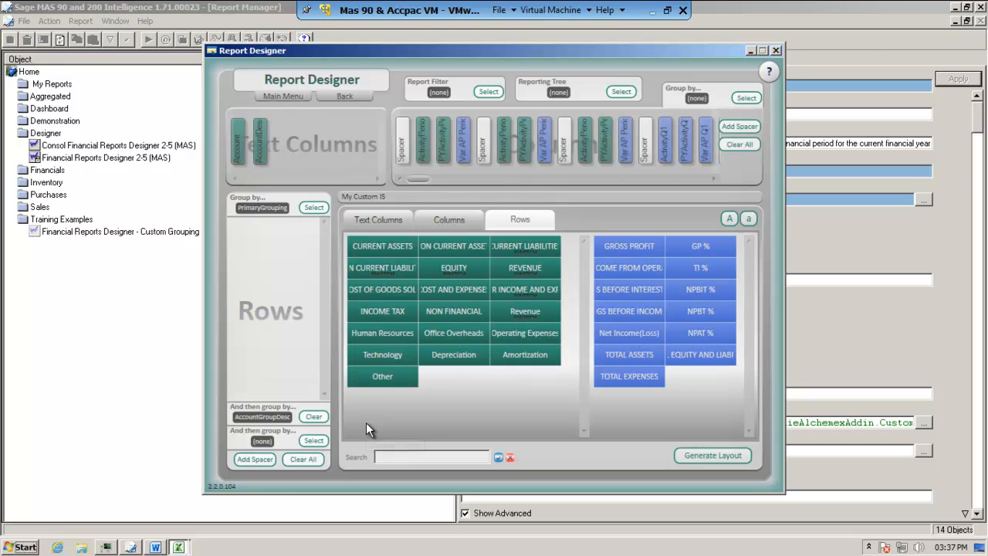
{"action": "left_click", "coordinate": [255, 459]}
{"action": "left_click", "coordinate": [522, 311]}
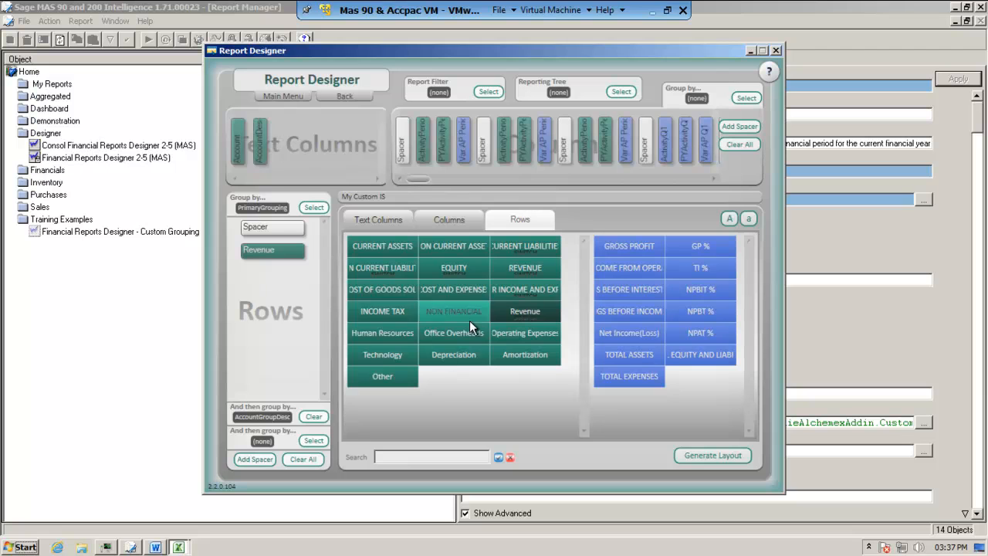
Add a spacer below Revenue, followed by the Human Resources, Office Overheads, Operating Expenses and Technology rows.
{"action": "left_click", "coordinate": [256, 459]}
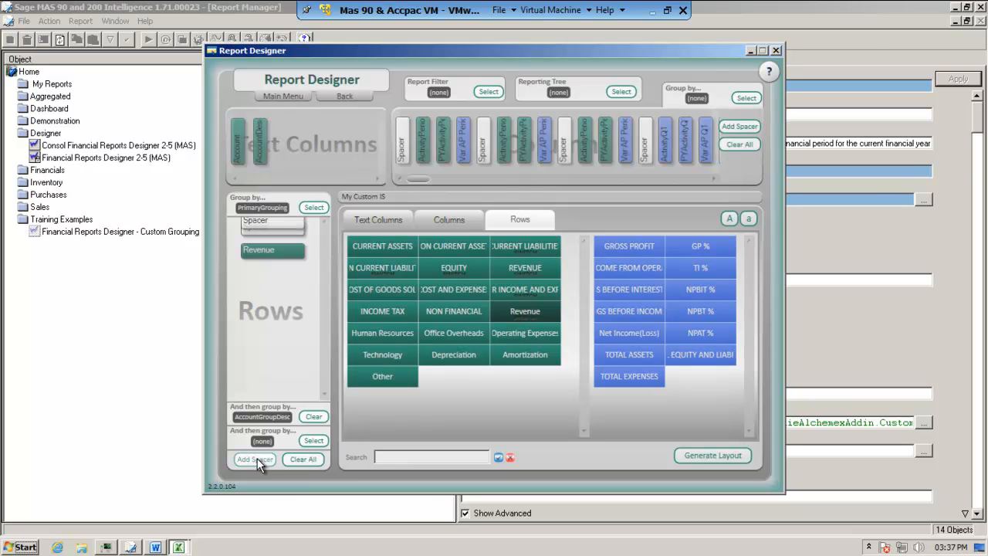
{"action": "left_click", "coordinate": [396, 333]}
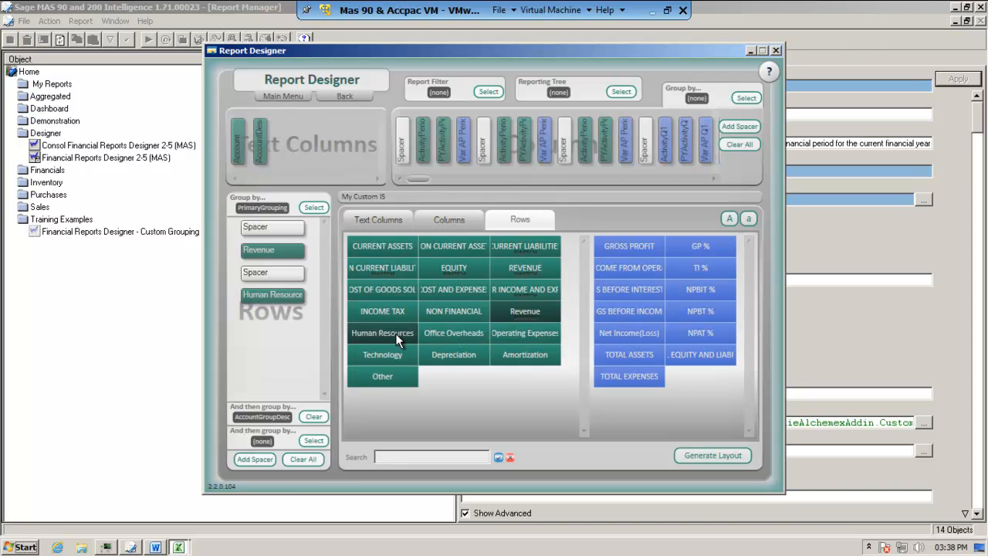
{"action": "left_click", "coordinate": [441, 331]}
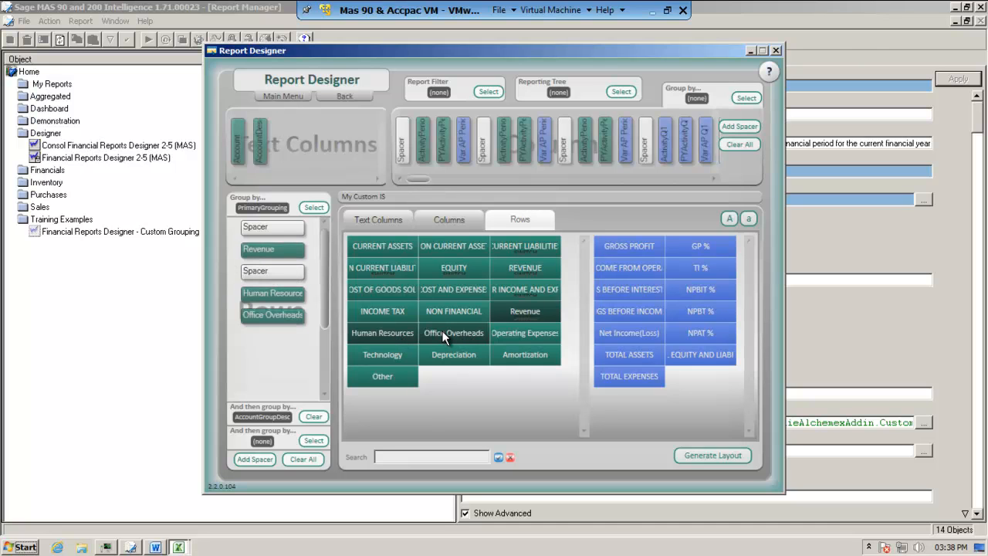
{"action": "left_click", "coordinate": [527, 333]}
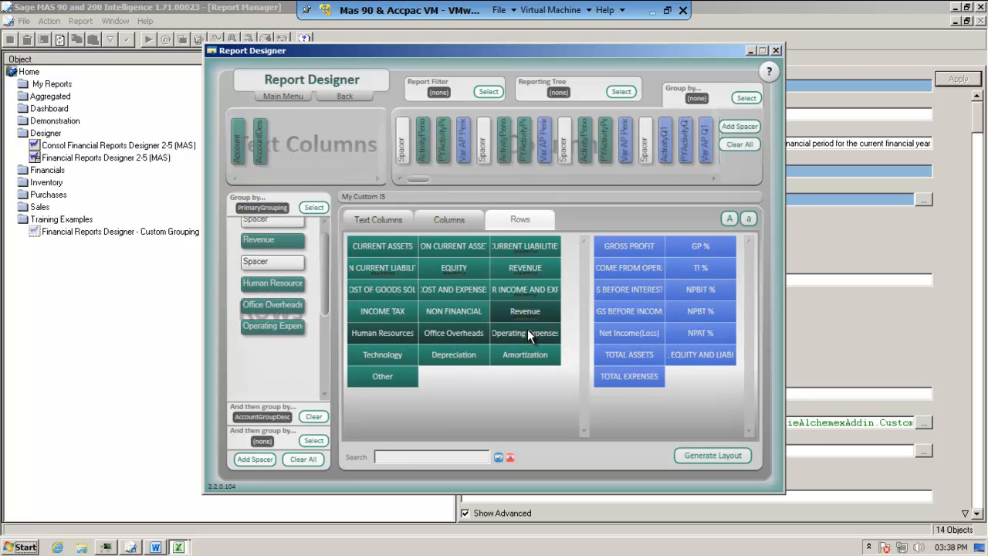
{"action": "left_click", "coordinate": [393, 357]}
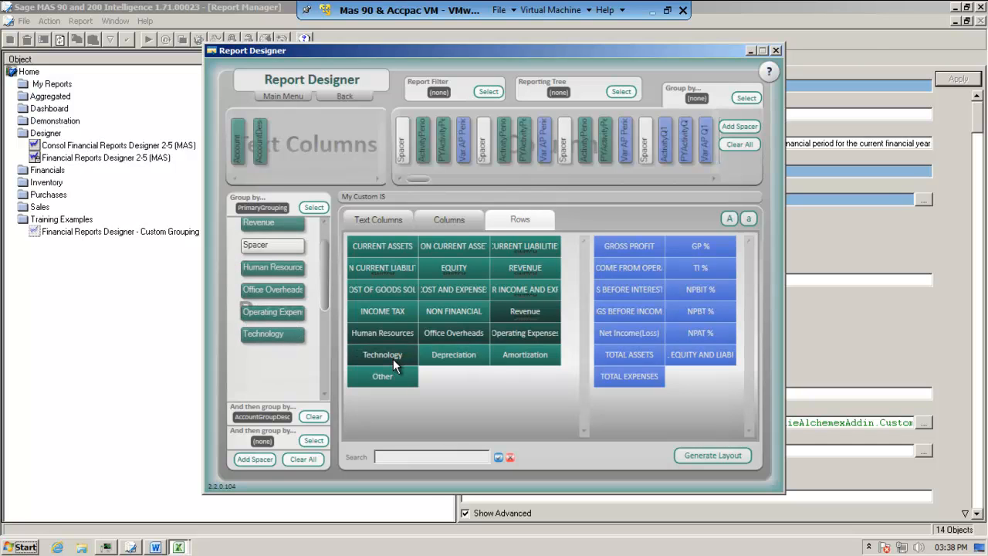
Extend the rows with two spacers, Depreciation and Amortization, two more spacers, and Other.
{"action": "left_click", "coordinate": [255, 458]}
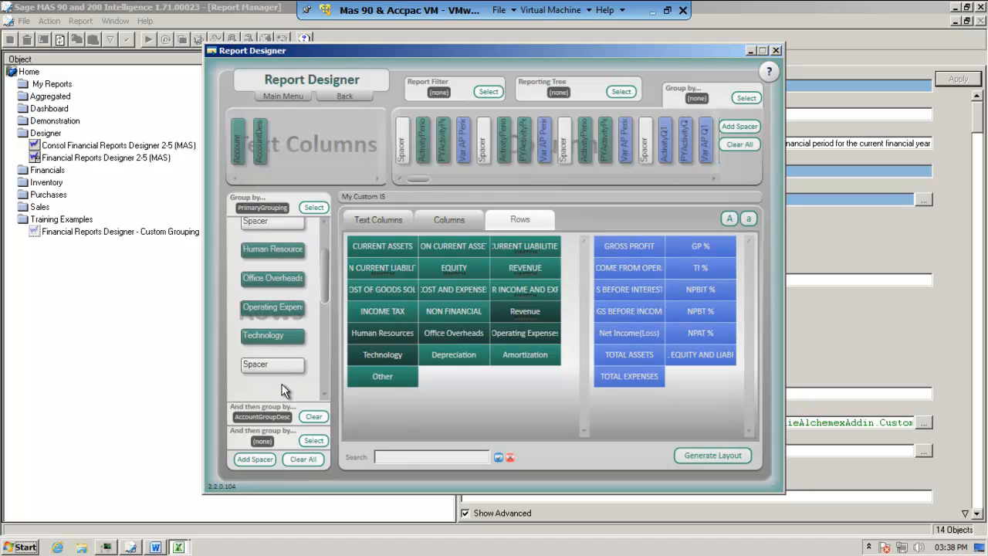
{"action": "left_click", "coordinate": [261, 458]}
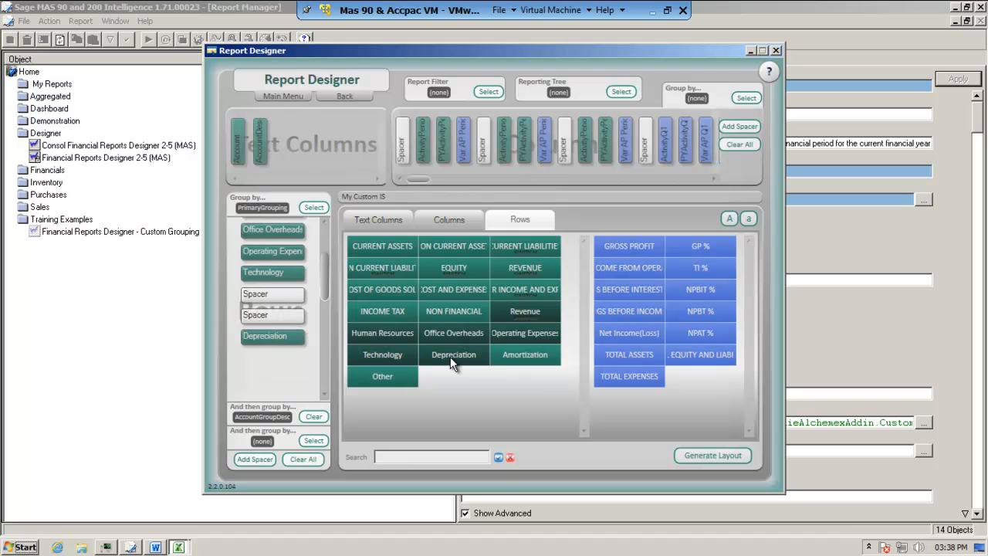
{"action": "left_click", "coordinate": [512, 352]}
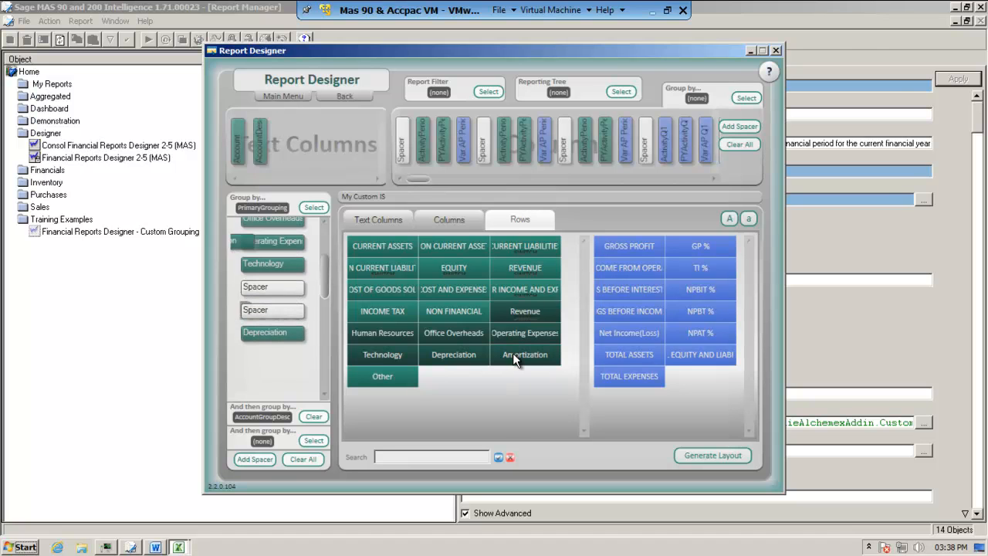
{"action": "left_click", "coordinate": [257, 458]}
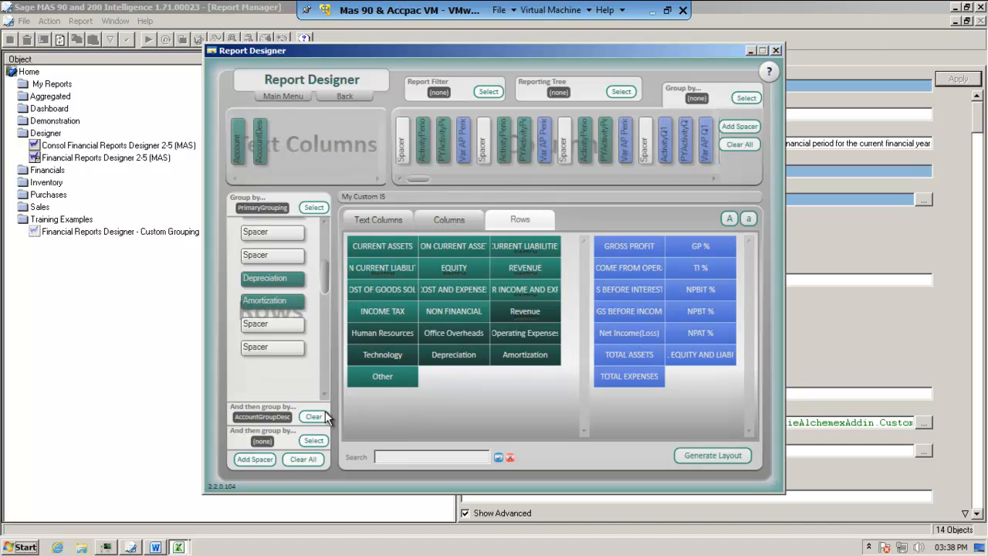
{"action": "double_click", "coordinate": [368, 376]}
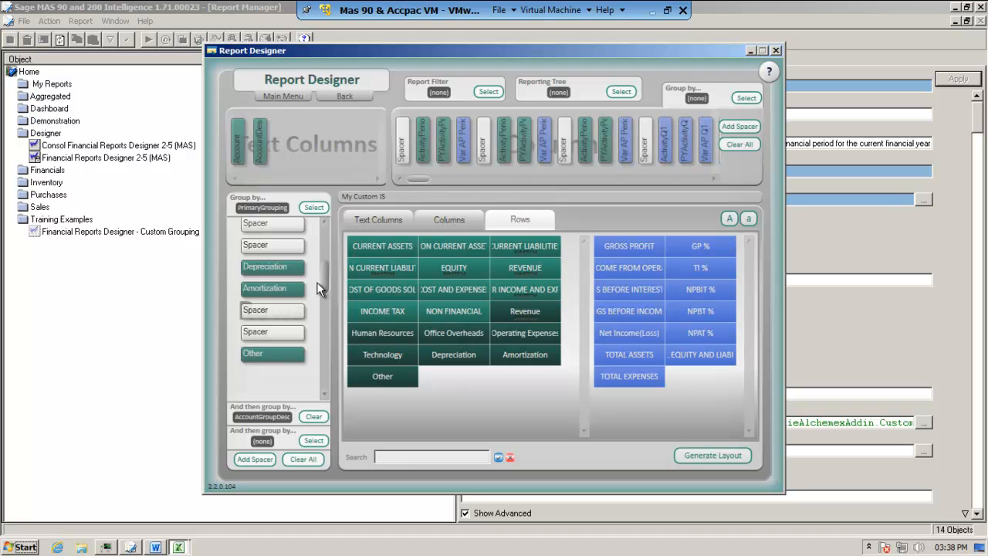
Compare the added rows with the income statement structure in the Word document, and review the column formulas available in Report Designer.
{"action": "left_click_drag", "start_coordinate": [324, 275], "coordinate": [324, 215]}
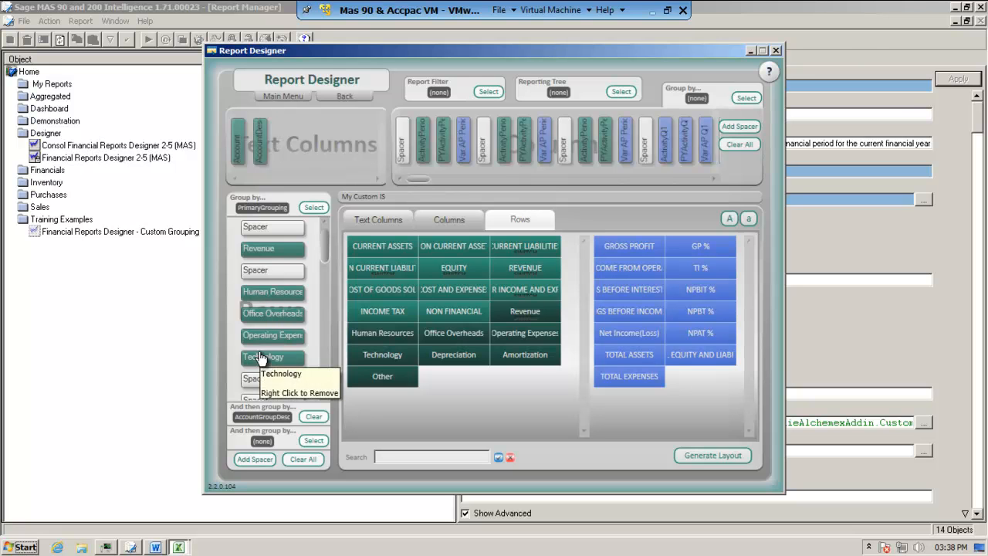
{"action": "left_click", "coordinate": [158, 547]}
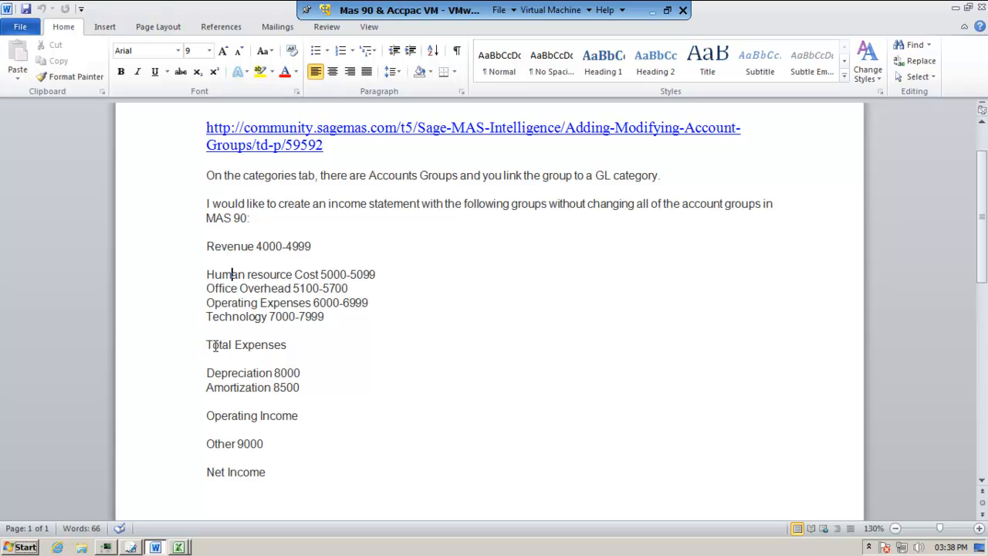
{"action": "left_click", "coordinate": [159, 548]}
{"action": "left_click", "coordinate": [181, 547]}
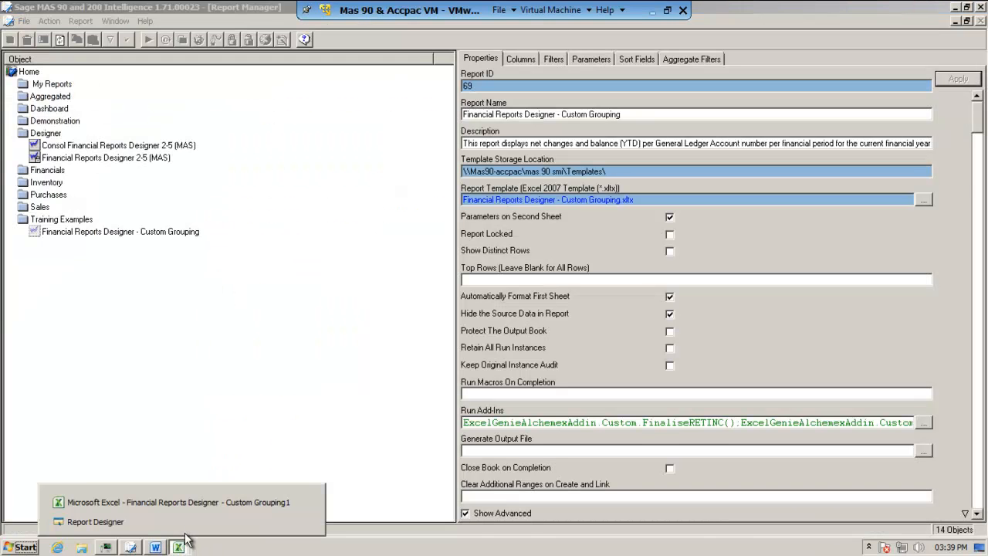
{"action": "left_click", "coordinate": [185, 522]}
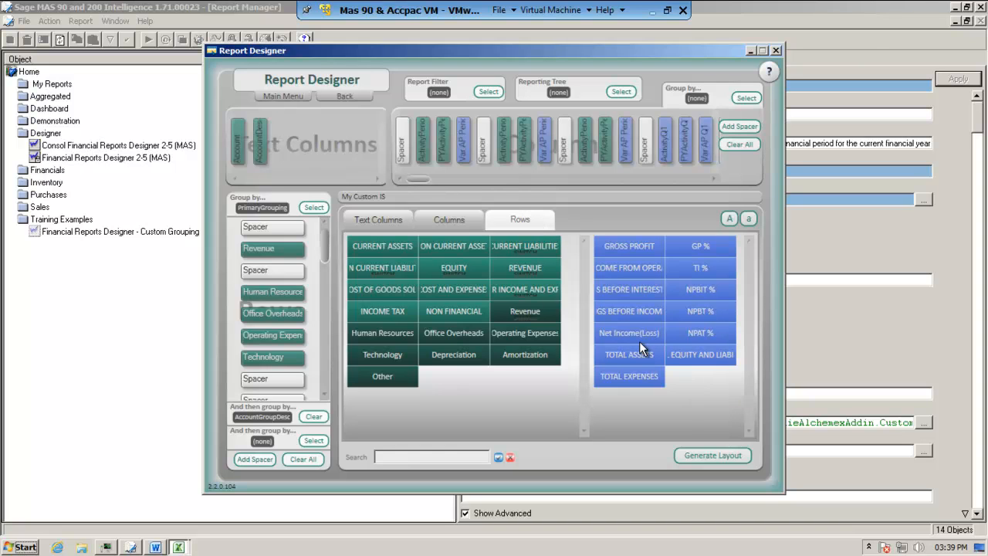
{"action": "left_click", "coordinate": [454, 220]}
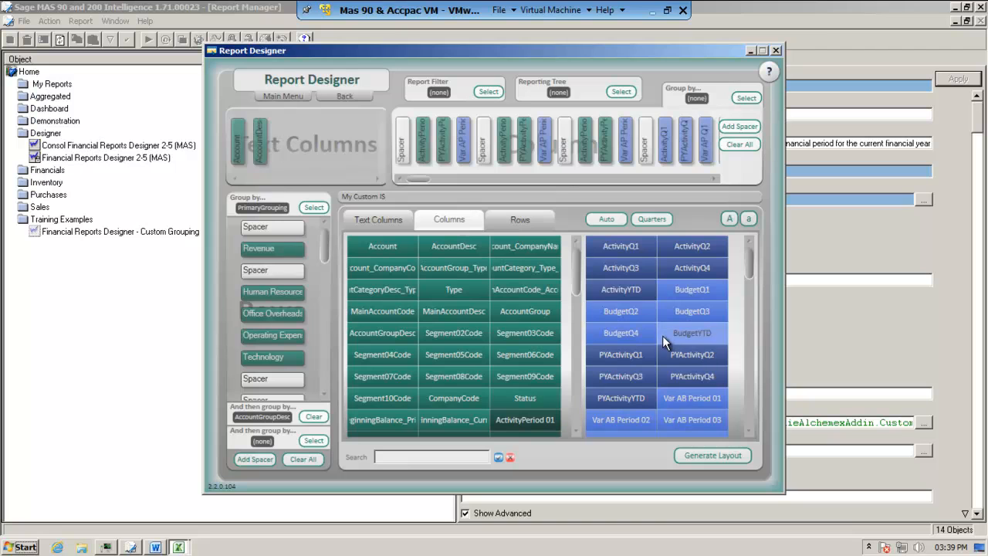
Create a row formula named Total Expenses that adds Human Resources, Office Overheads, Operating Expenses and Technology.
{"action": "left_click", "coordinate": [529, 221]}
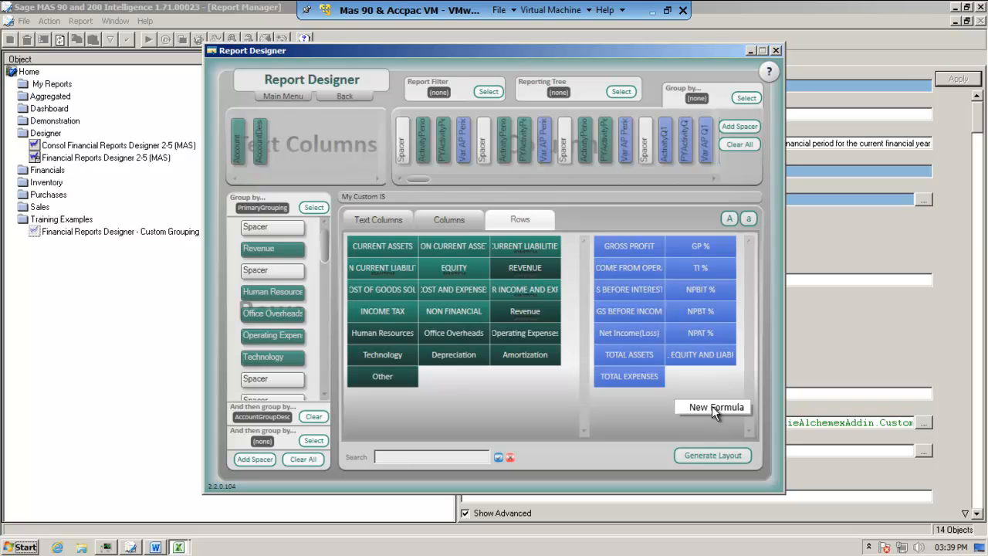
{"action": "left_click", "coordinate": [712, 406]}
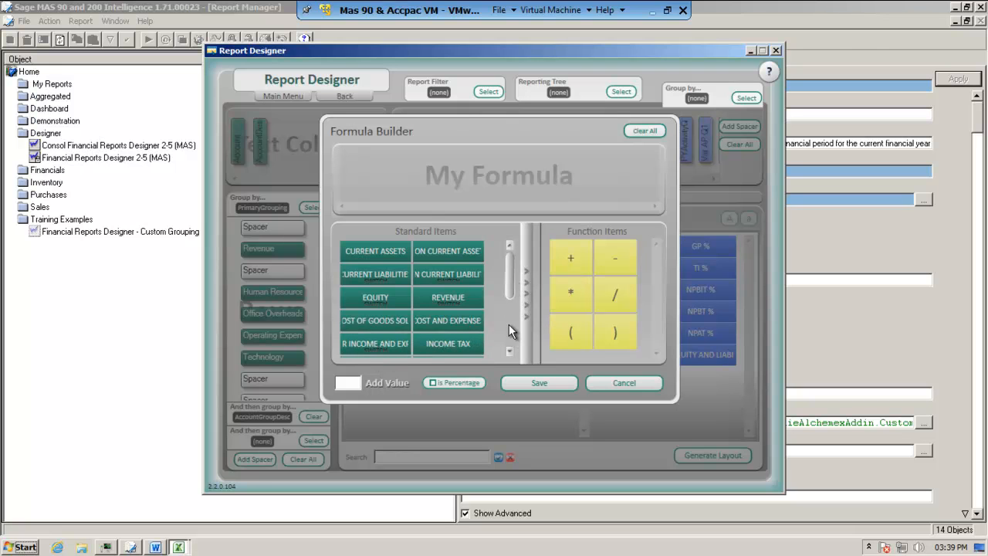
{"action": "scroll", "coordinate": [508, 316], "scroll_direction": "down", "scroll_amount": 3}
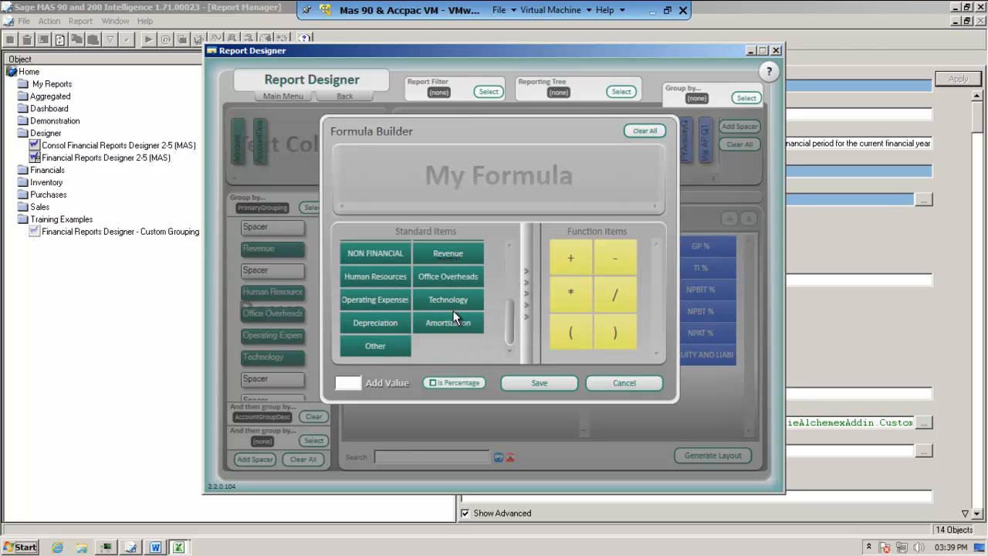
{"action": "left_click", "coordinate": [397, 278]}
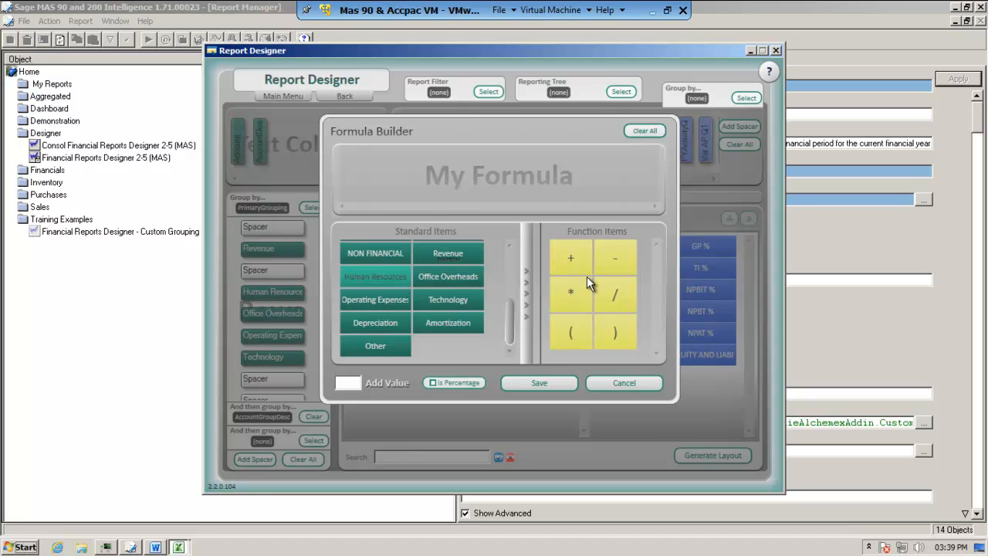
{"action": "left_click", "coordinate": [577, 256]}
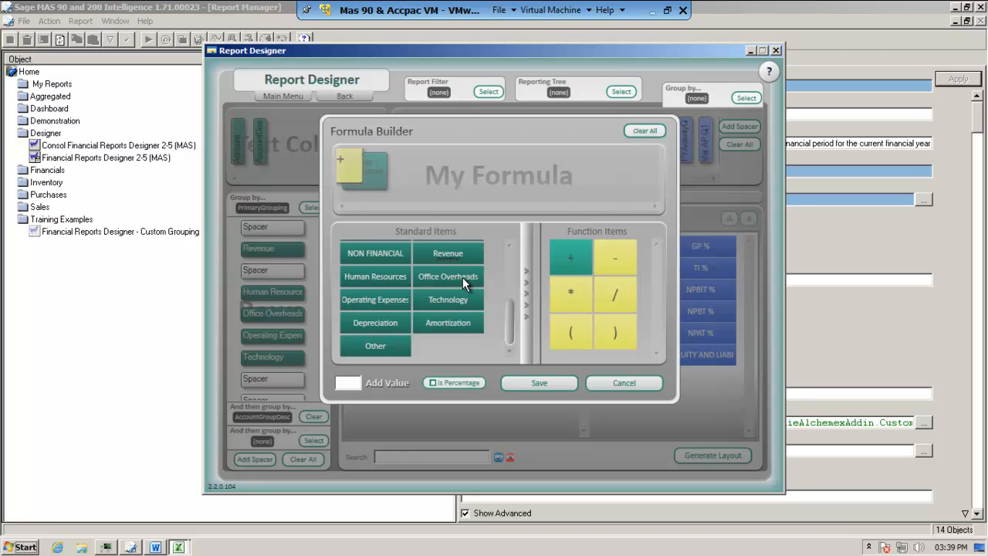
{"action": "left_click", "coordinate": [401, 294]}
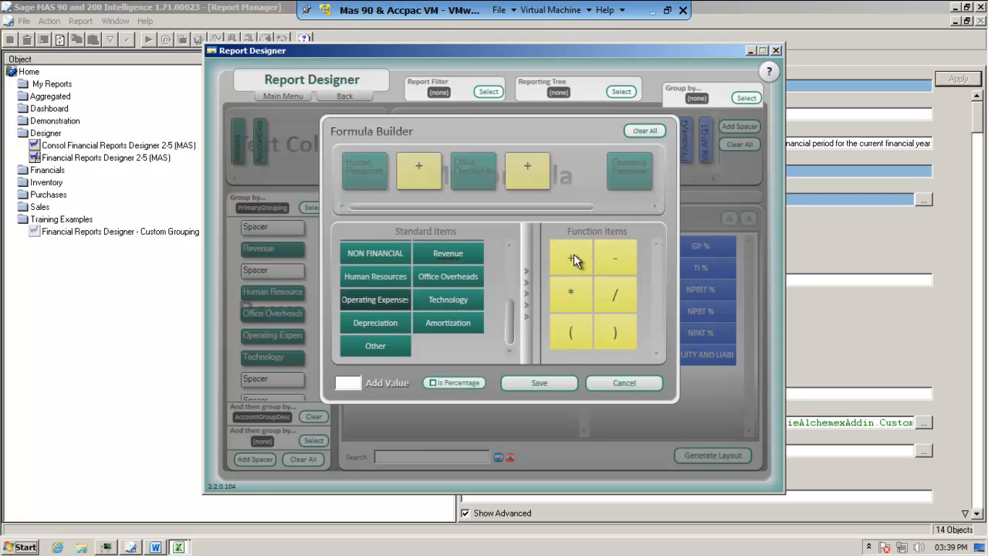
{"action": "left_click", "coordinate": [572, 258]}
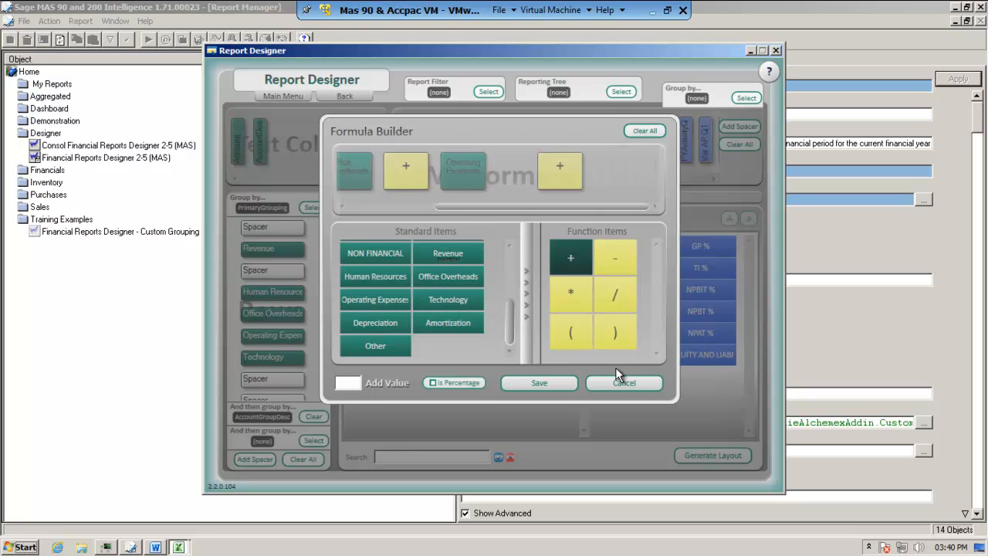
{"action": "left_click", "coordinate": [448, 299]}
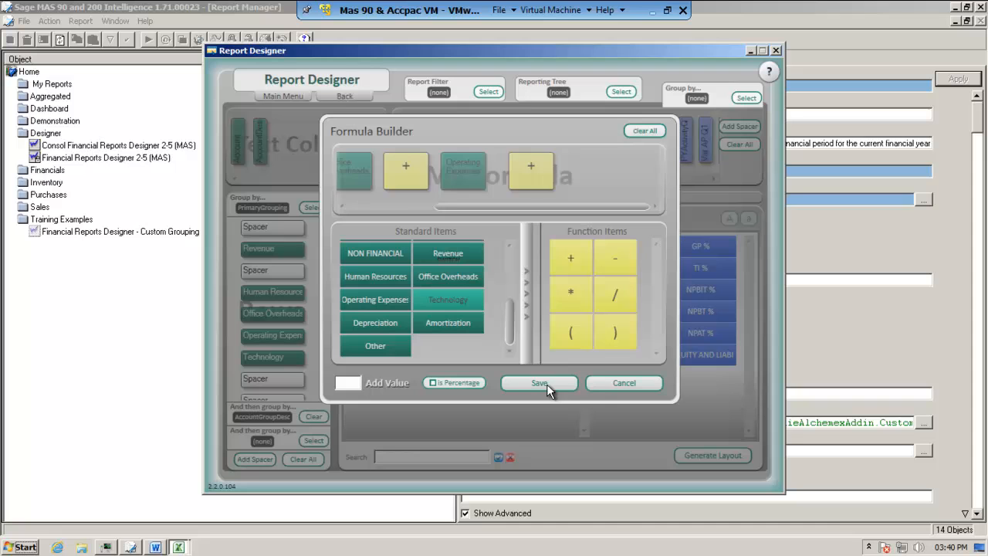
{"action": "left_click", "coordinate": [603, 381]}
{"action": "type", "text": "Total Expenses"}
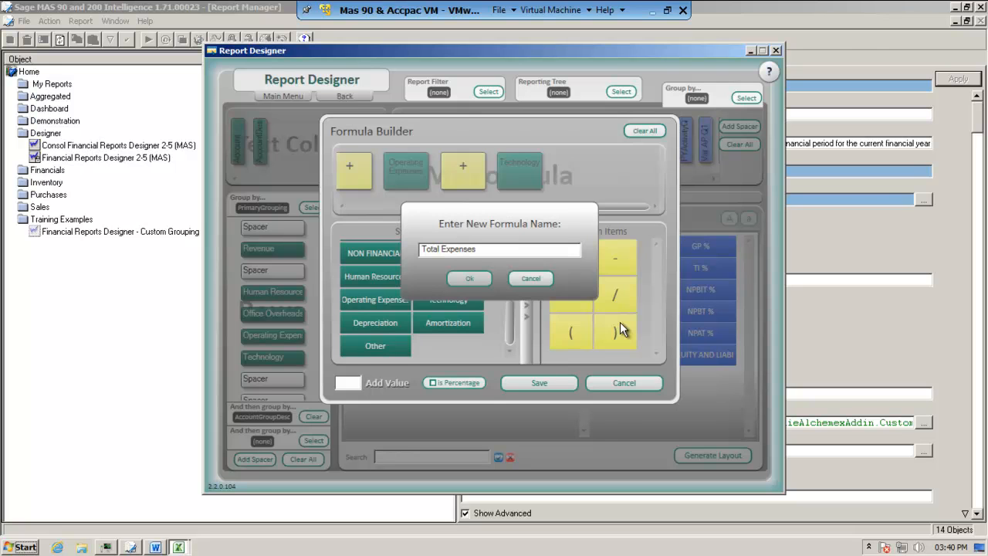
{"action": "key", "text": "Return"}
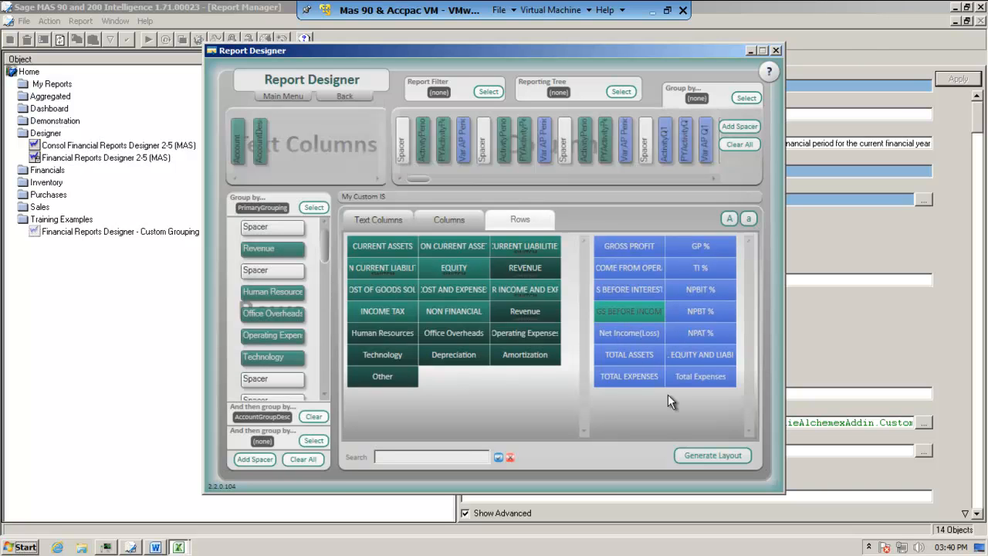
Add the new Total Expenses formula to the layout rows and place it between the two spacers below Technology.
{"action": "left_click", "coordinate": [713, 379]}
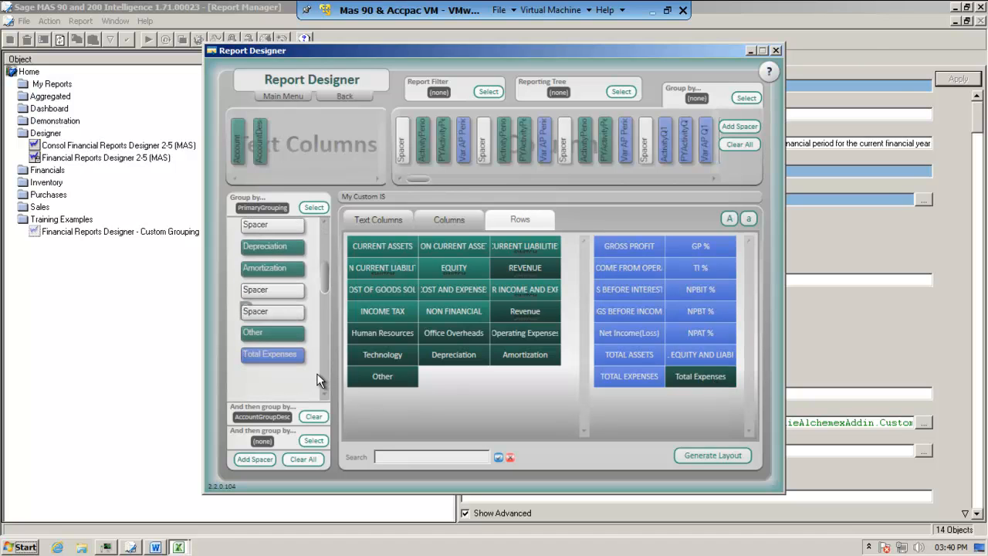
{"action": "left_click", "coordinate": [325, 221]}
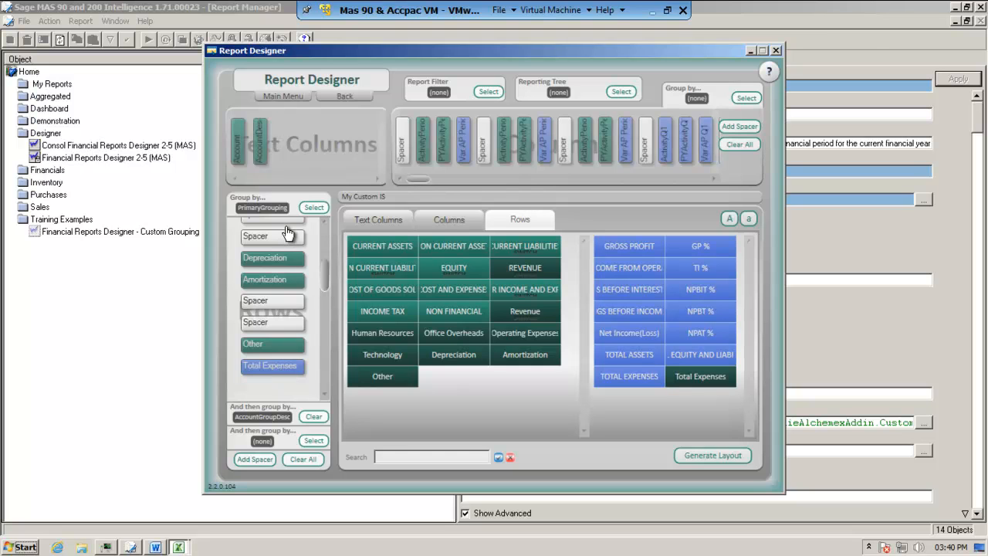
{"action": "left_click", "coordinate": [325, 220]}
{"action": "left_click", "coordinate": [325, 219]}
{"action": "left_click", "coordinate": [325, 220]}
{"action": "left_click", "coordinate": [325, 219]}
{"action": "left_click", "coordinate": [325, 220]}
{"action": "left_click", "coordinate": [325, 220]}
{"action": "left_click", "coordinate": [325, 219]}
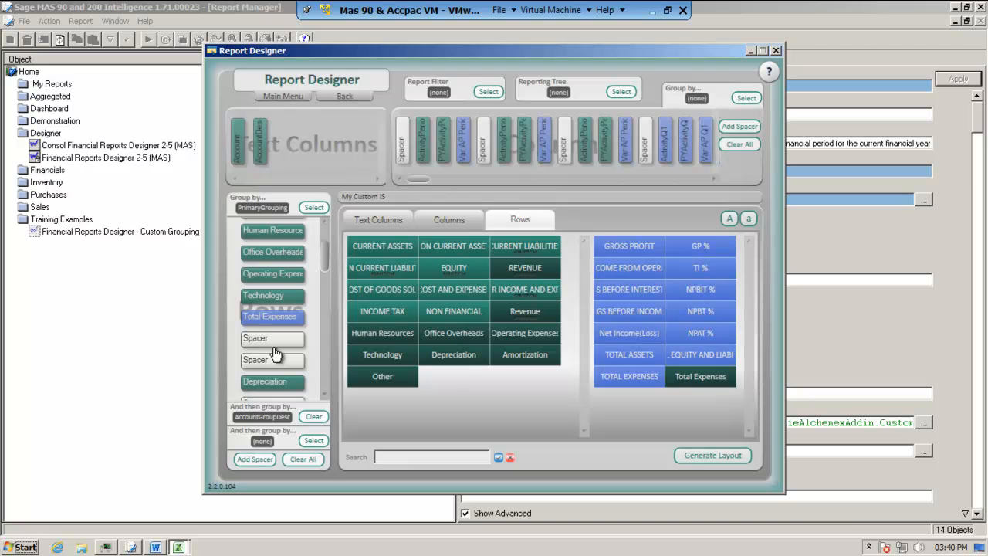
{"action": "left_click_drag", "start_coordinate": [276, 354], "coordinate": [274, 346]}
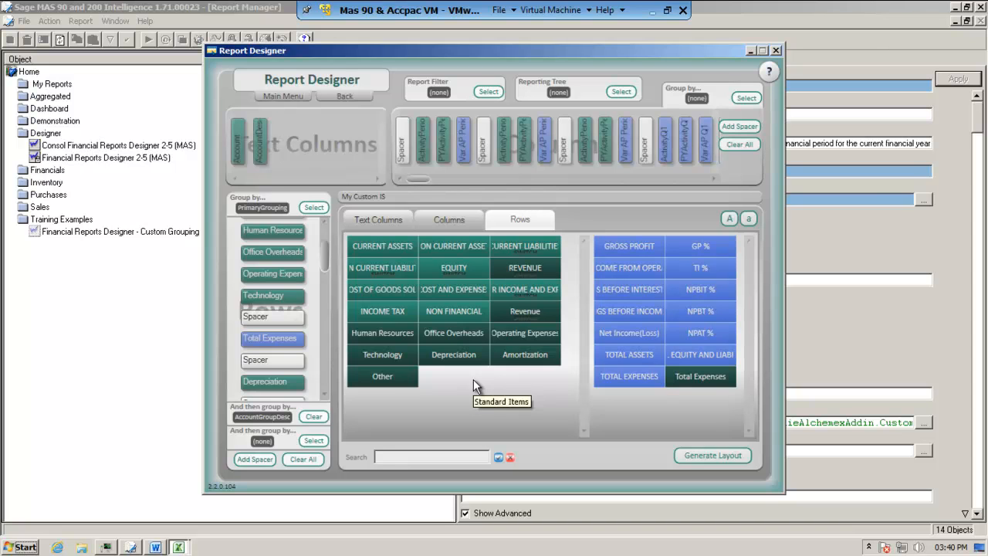
Start a new row formula that subtracts the calculated Total Expenses item from Revenue.
{"action": "left_click", "coordinate": [324, 396]}
{"action": "left_click", "coordinate": [325, 395]}
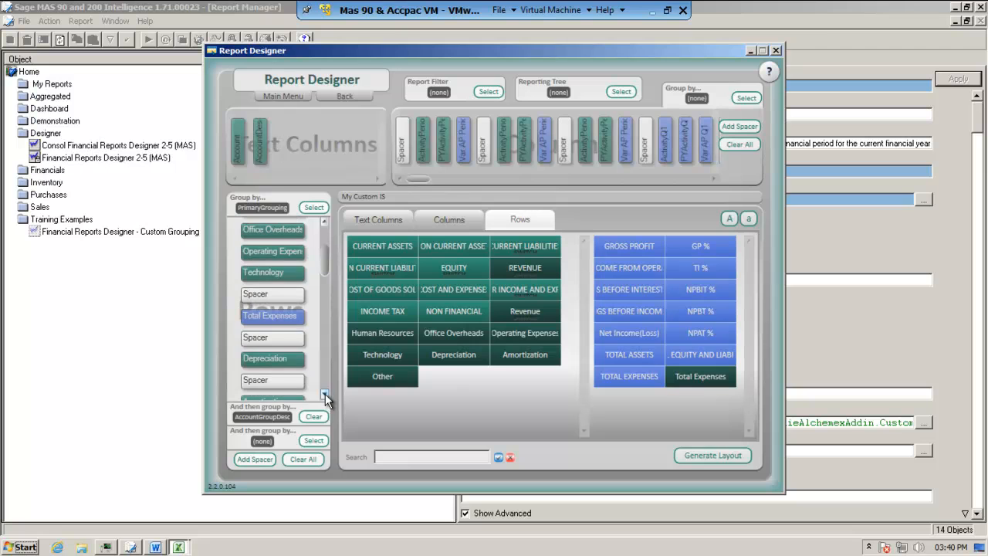
{"action": "left_click", "coordinate": [325, 395]}
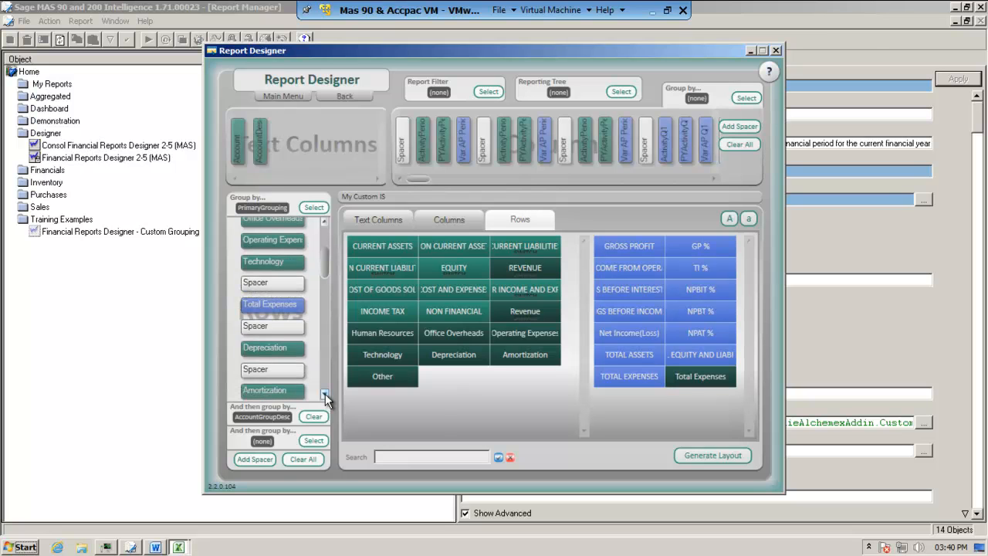
{"action": "right_click", "coordinate": [646, 416]}
{"action": "left_click", "coordinate": [674, 420]}
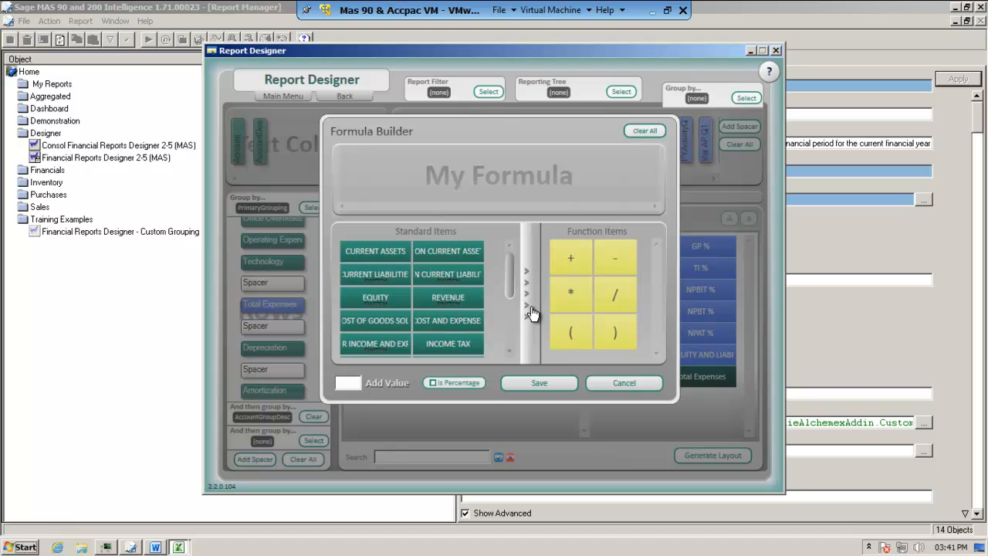
{"action": "left_click_drag", "start_coordinate": [511, 278], "coordinate": [496, 335]}
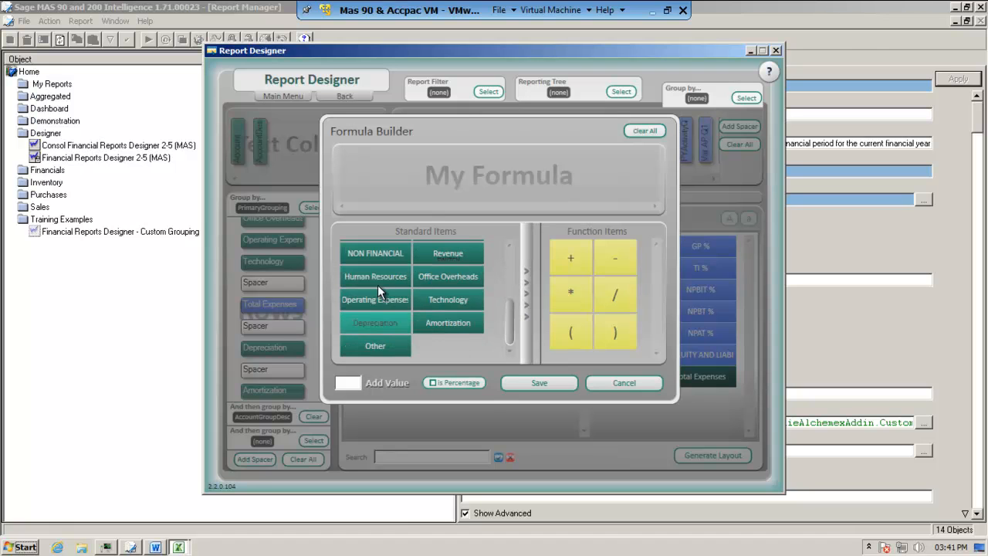
{"action": "left_click", "coordinate": [616, 259]}
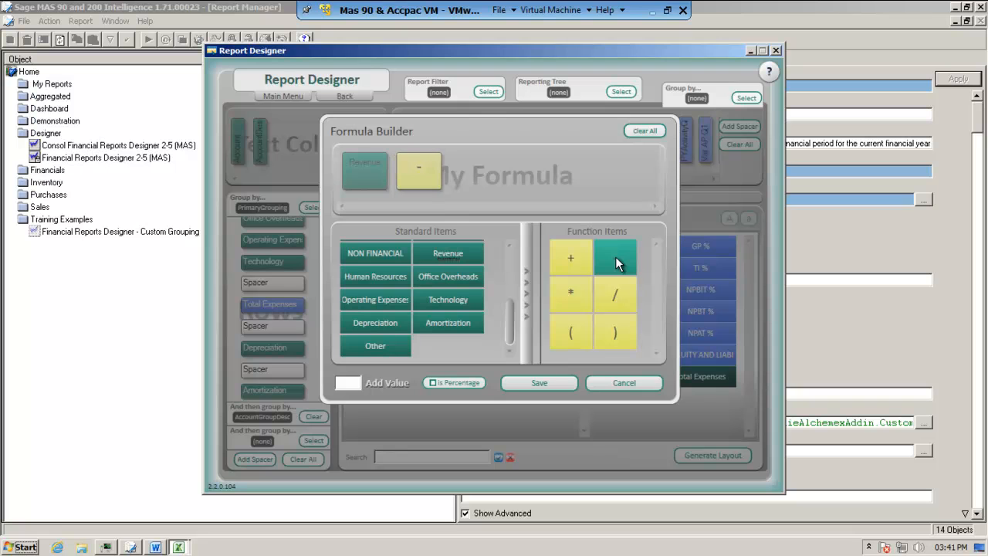
{"action": "left_click", "coordinate": [526, 285]}
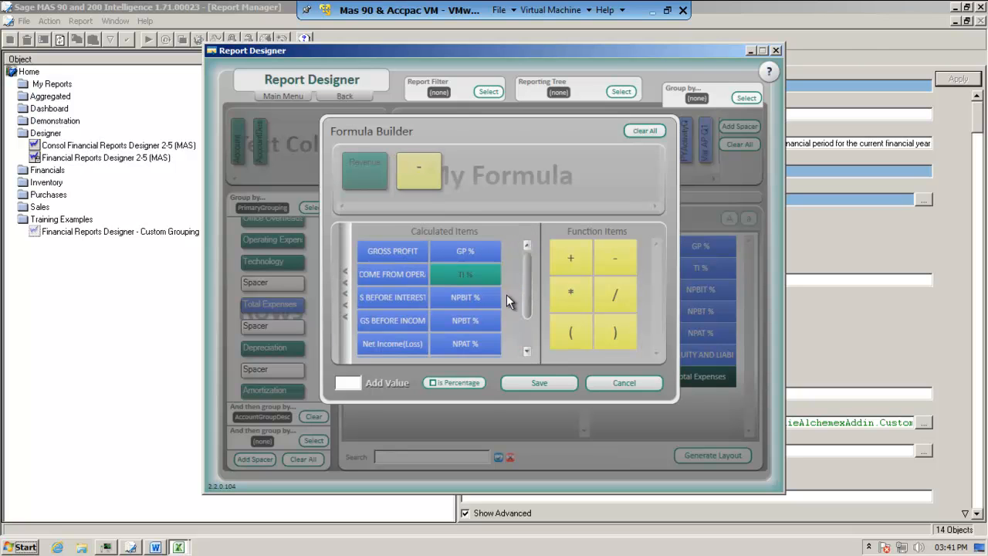
{"action": "left_click_drag", "start_coordinate": [527, 296], "coordinate": [531, 340]}
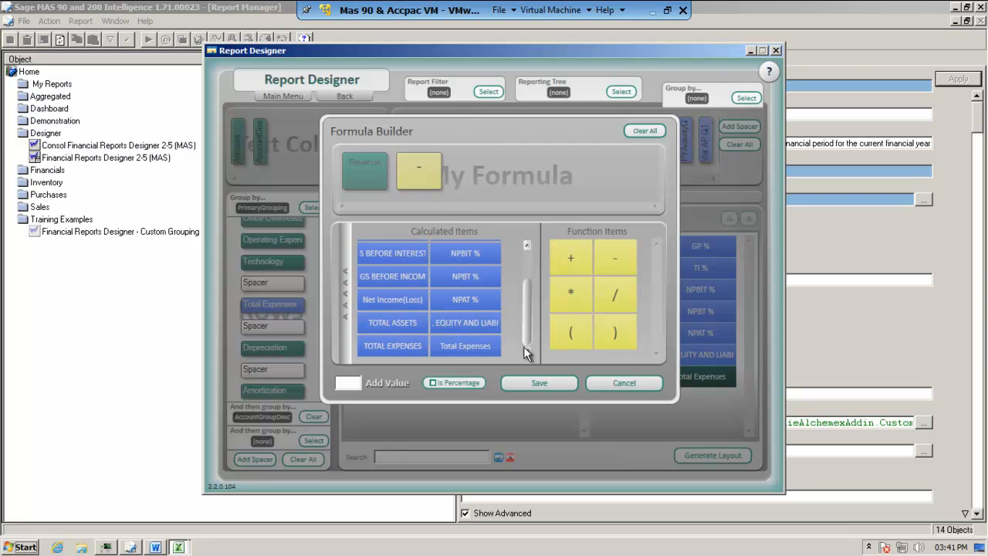
{"action": "left_click", "coordinate": [467, 349]}
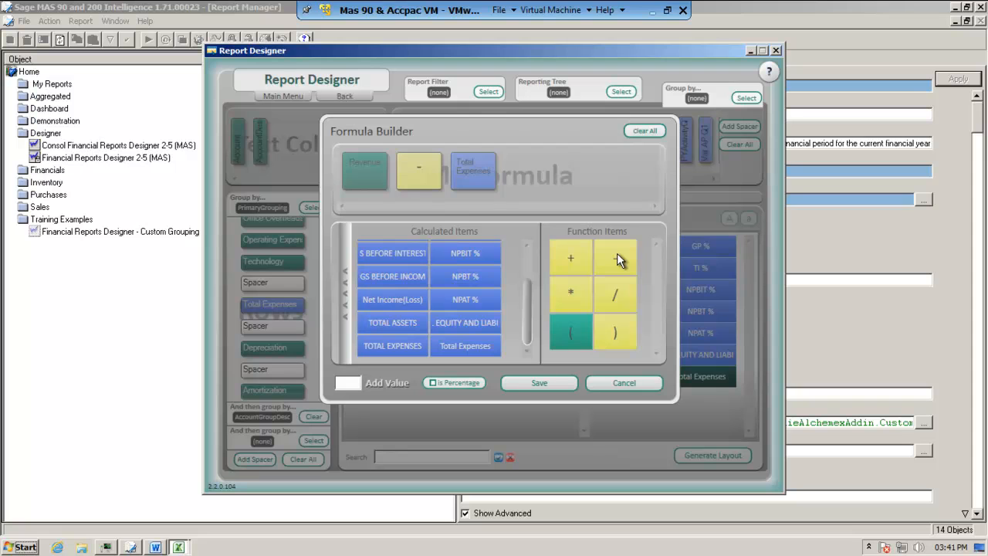
Extend the formula by subtracting Depreciation and Amortization, and save it as Operating Income.
{"action": "left_click", "coordinate": [344, 287]}
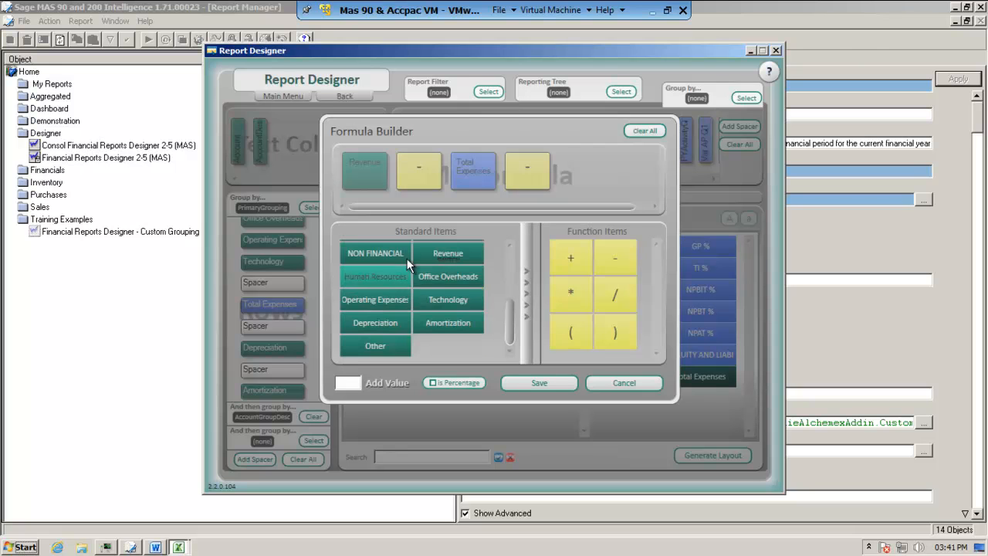
{"action": "left_click", "coordinate": [386, 322]}
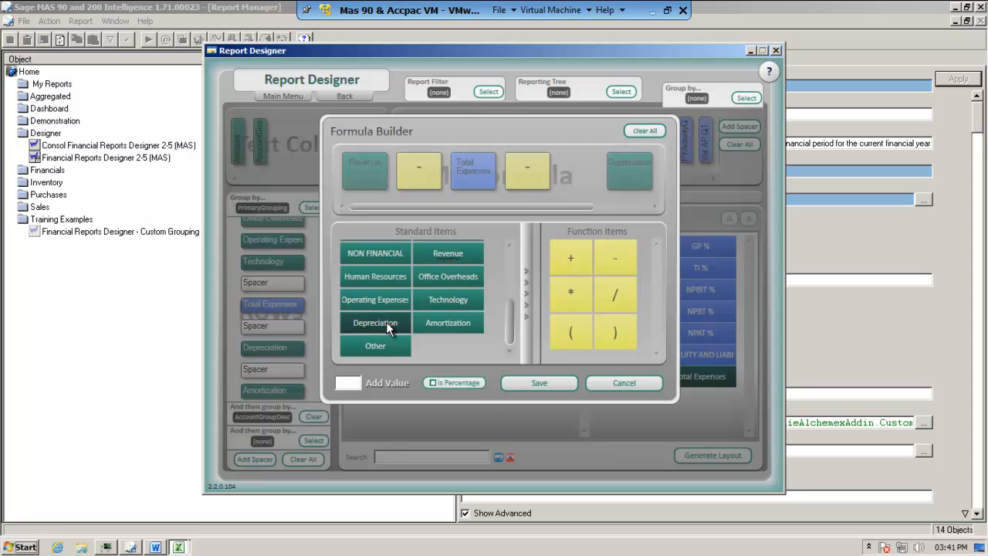
{"action": "left_click", "coordinate": [448, 324]}
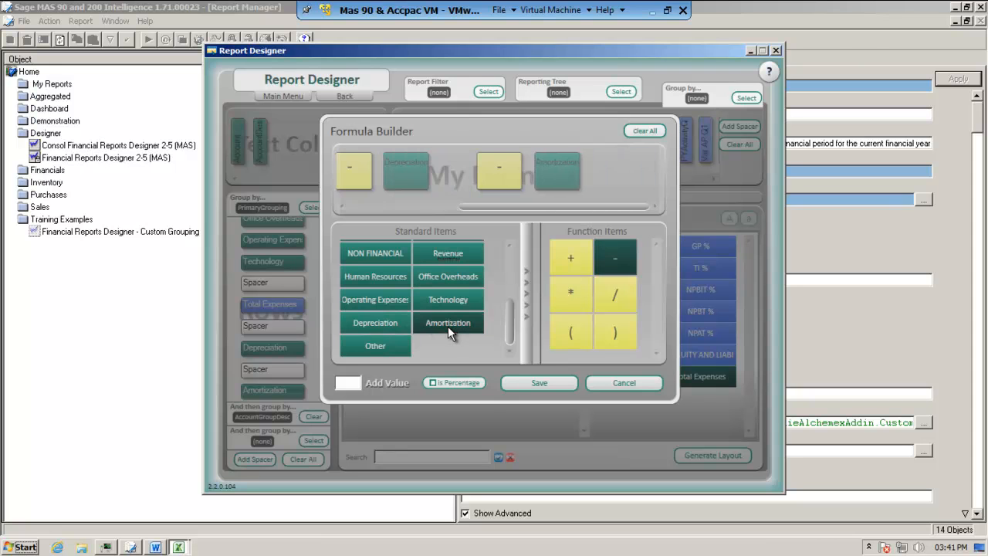
{"action": "left_click", "coordinate": [553, 384]}
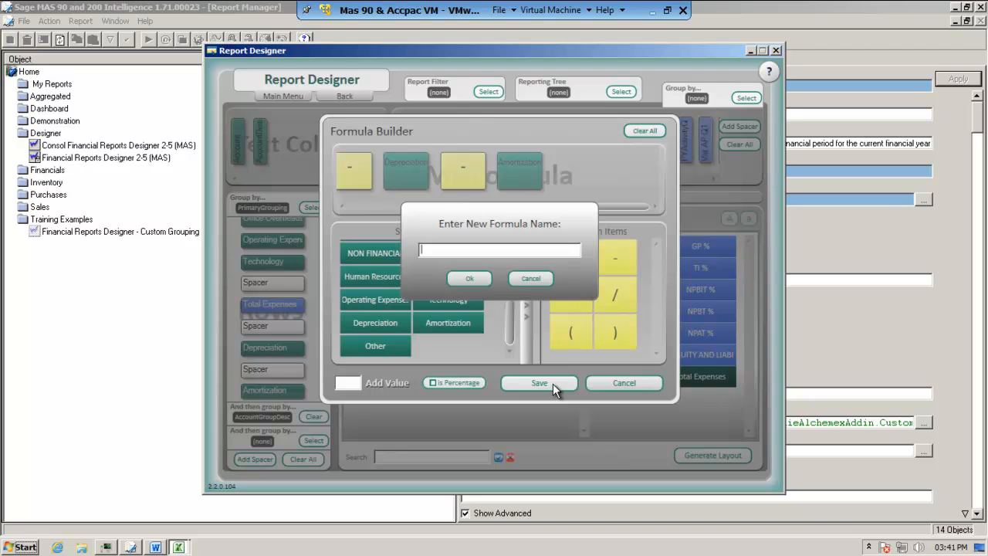
{"action": "type", "text": "Operating Income"}
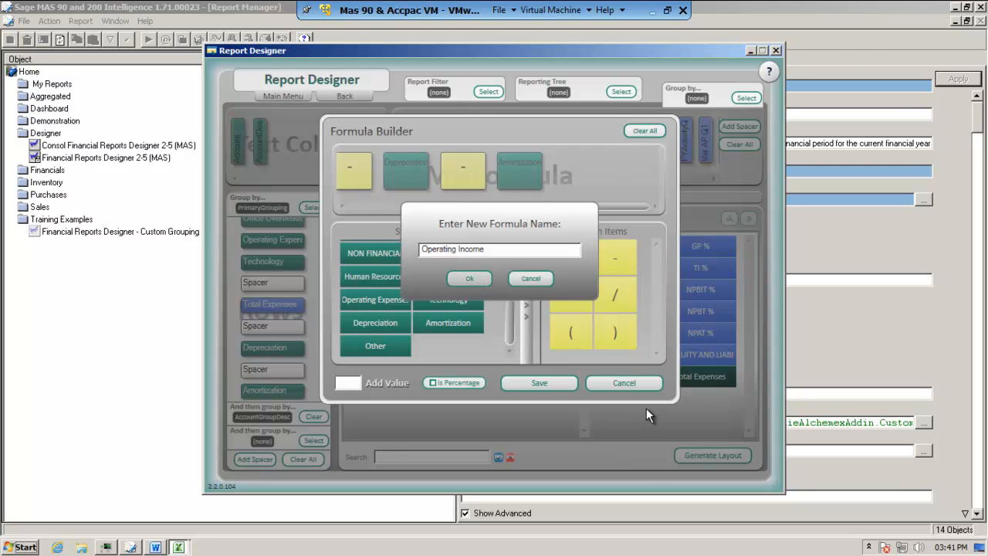
{"action": "key", "text": "Return"}
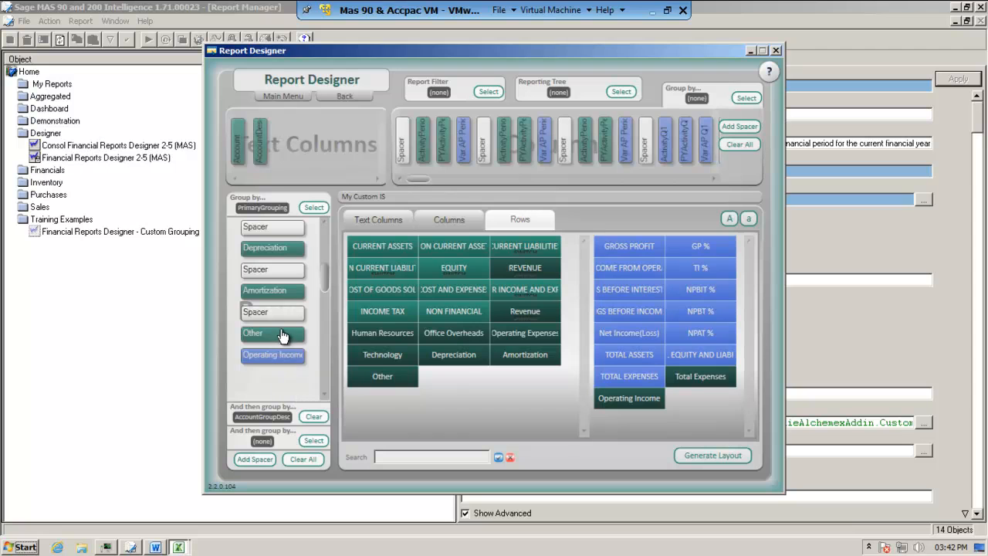
Place Operating Income above Other in the layout rows and insert a spacer between the two.
{"action": "left_click_drag", "start_coordinate": [283, 334], "coordinate": [285, 329]}
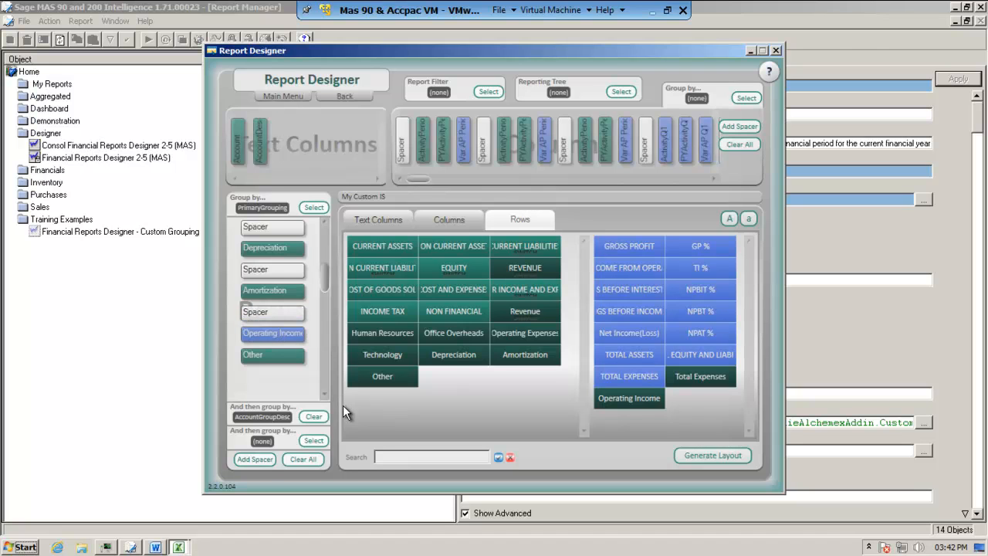
{"action": "left_click", "coordinate": [257, 459]}
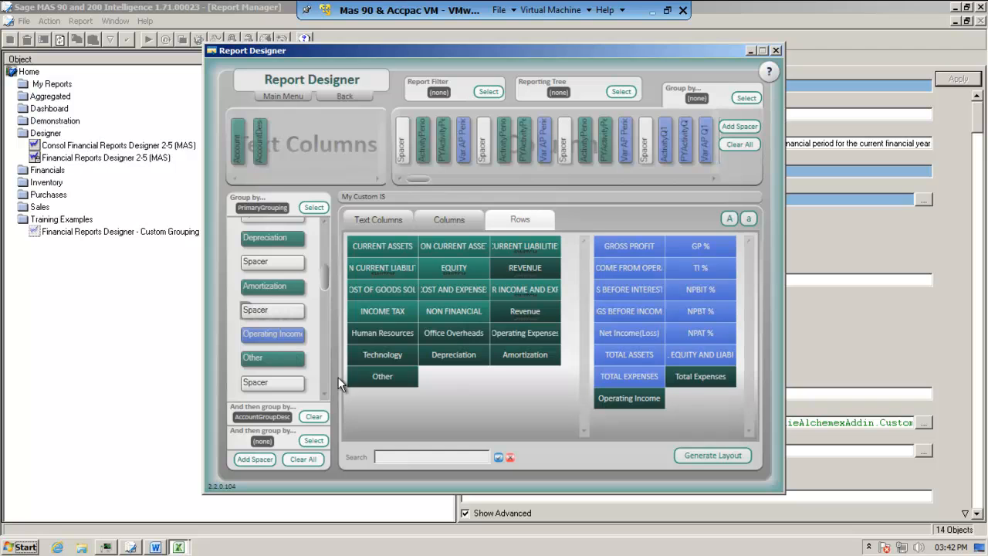
{"action": "mouse_move", "coordinate": [277, 389]}
{"action": "left_mouse_down"}
{"action": "mouse_move", "coordinate": [280, 344]}
{"action": "mouse_move", "coordinate": [280, 373]}
{"action": "left_mouse_up"}
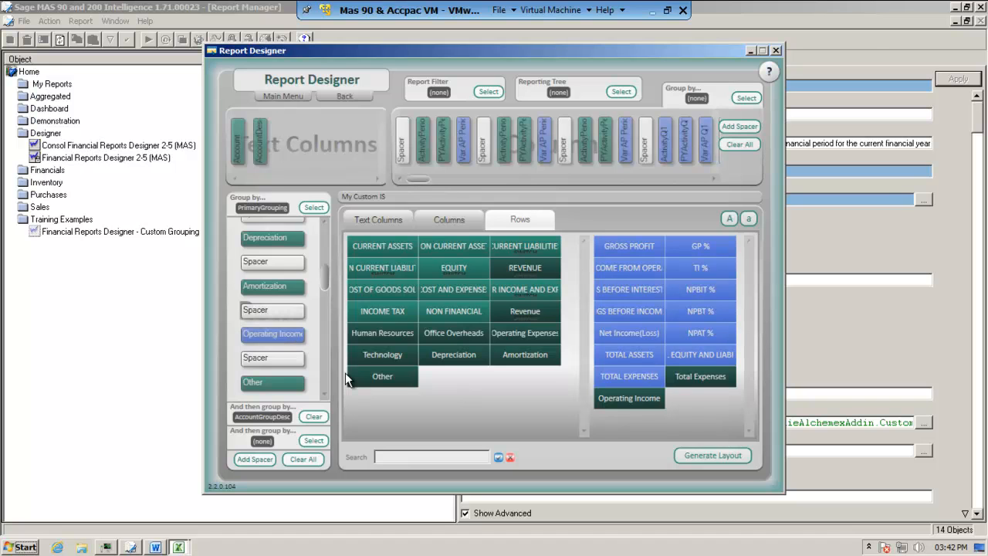
{"action": "left_click_drag", "start_coordinate": [324, 274], "coordinate": [324, 222]}
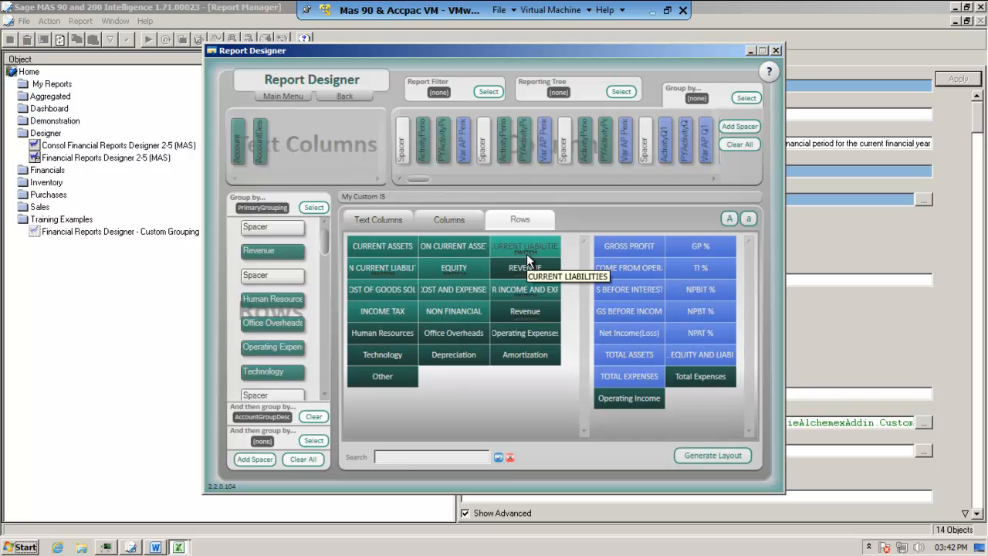
Switch to the Word document and check the Total Expenses, Operating Income and Net Income lines of the requested income statement.
{"action": "left_click", "coordinate": [155, 547]}
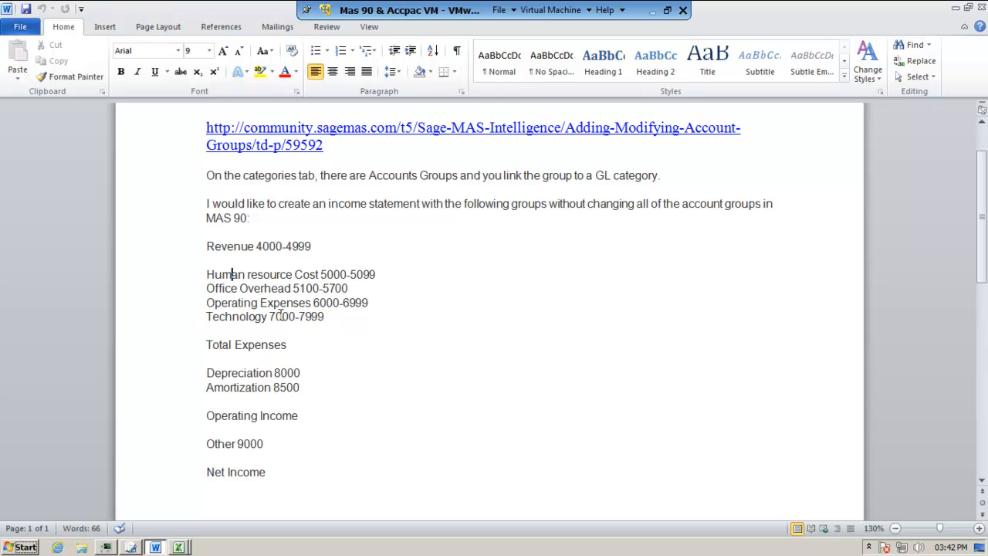
{"action": "left_click_drag", "start_coordinate": [231, 344], "coordinate": [294, 345]}
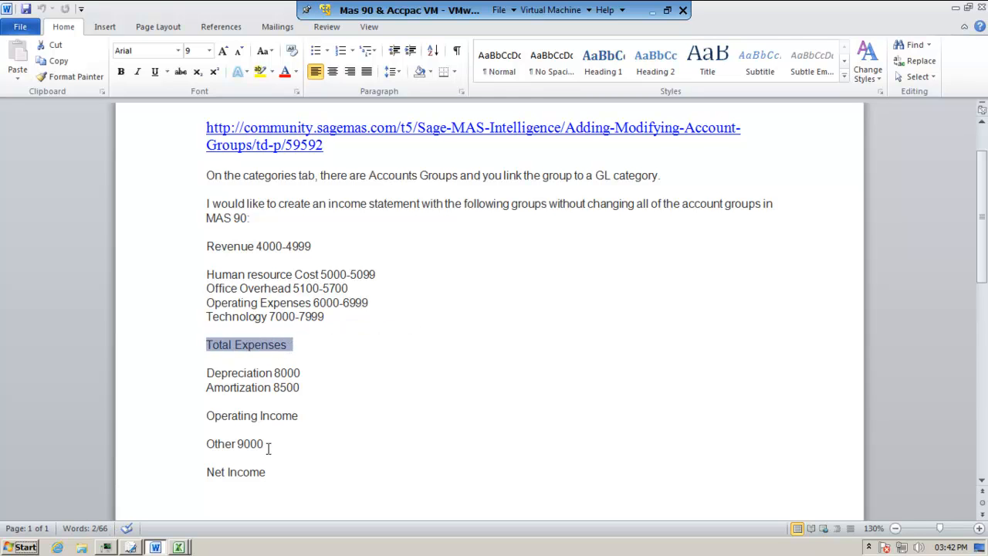
{"action": "left_click_drag", "start_coordinate": [205, 415], "coordinate": [305, 418]}
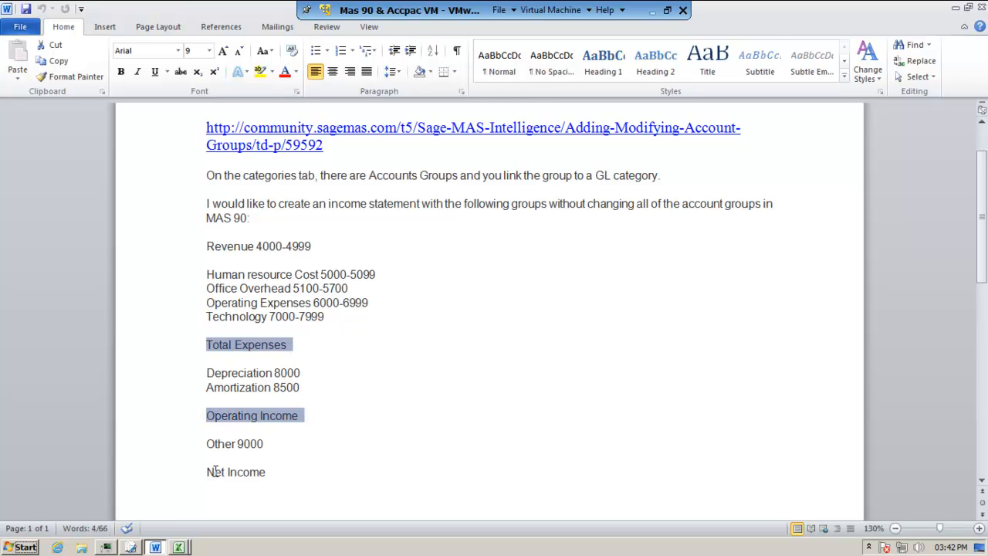
{"action": "left_click_drag", "start_coordinate": [206, 472], "coordinate": [264, 477]}
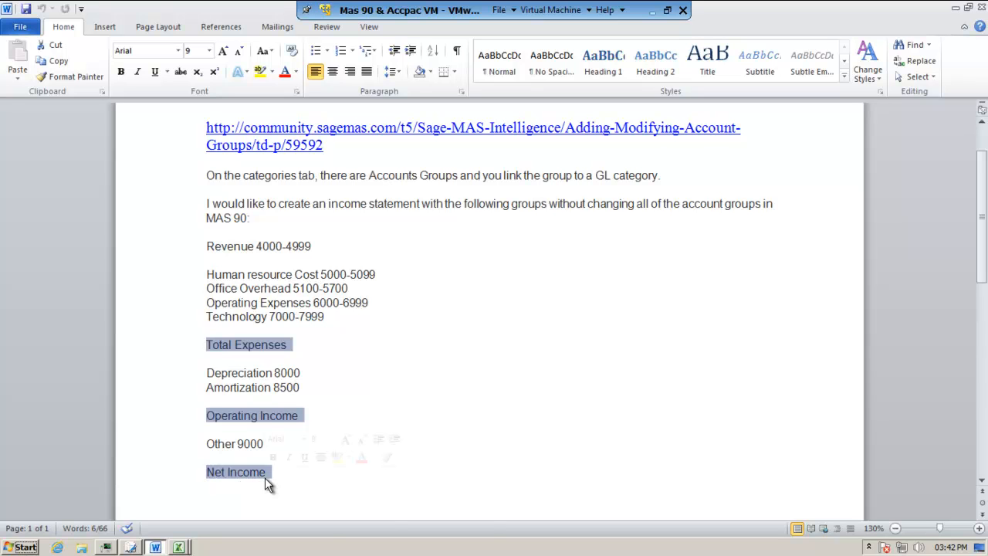
{"action": "left_click", "coordinate": [387, 458]}
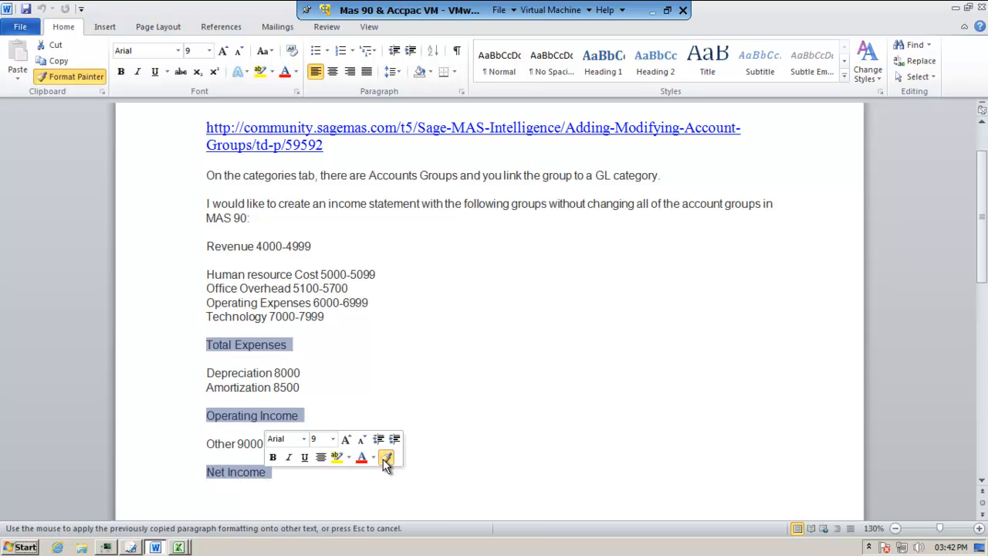
Return to Report Designer and generate the My Custom IS layout.
{"action": "left_click", "coordinate": [179, 547]}
{"action": "left_click", "coordinate": [154, 520]}
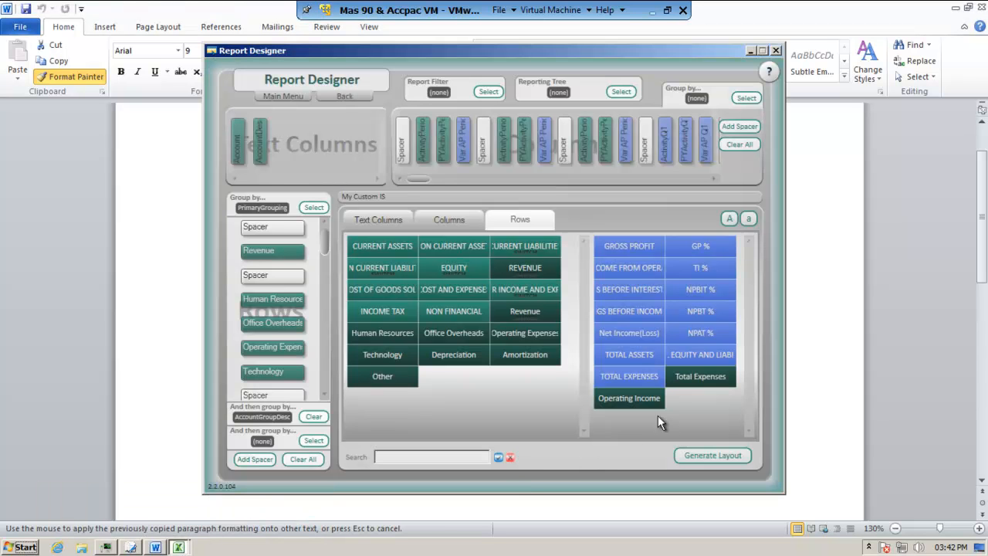
{"action": "left_click", "coordinate": [719, 455]}
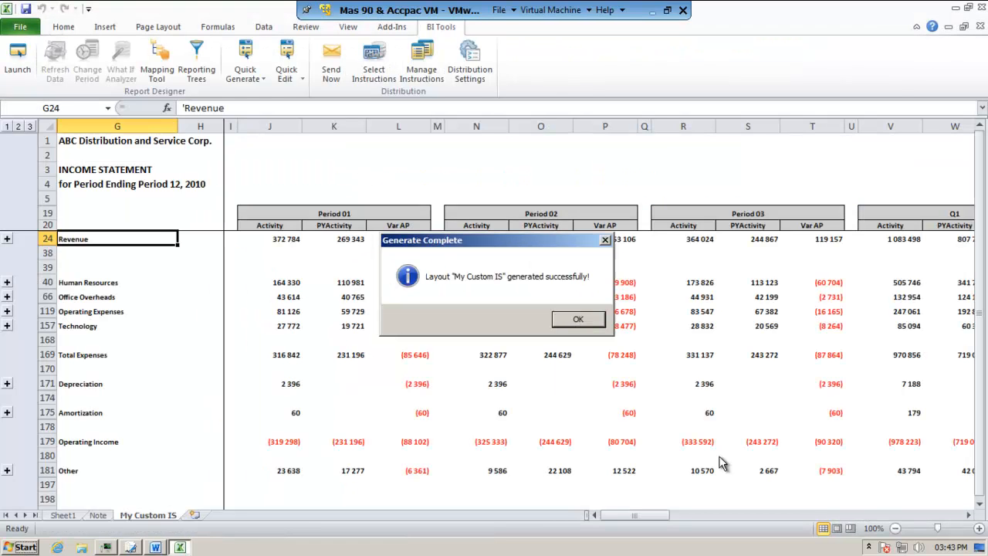
{"action": "left_click", "coordinate": [578, 319]}
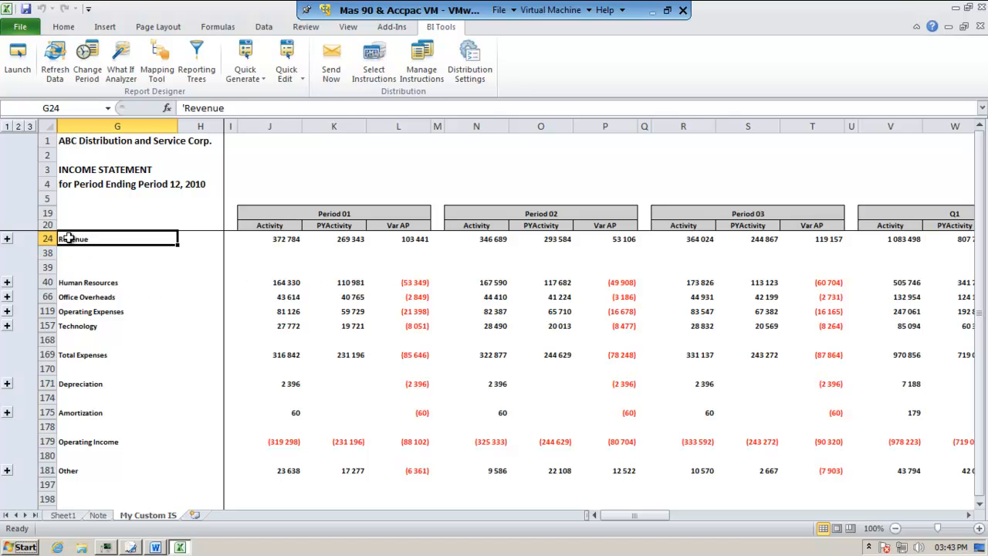
Examine the accounts beneath Revenue and Human Resources, then show every group of the income statement at the second outline level.
{"action": "left_click", "coordinate": [7, 239]}
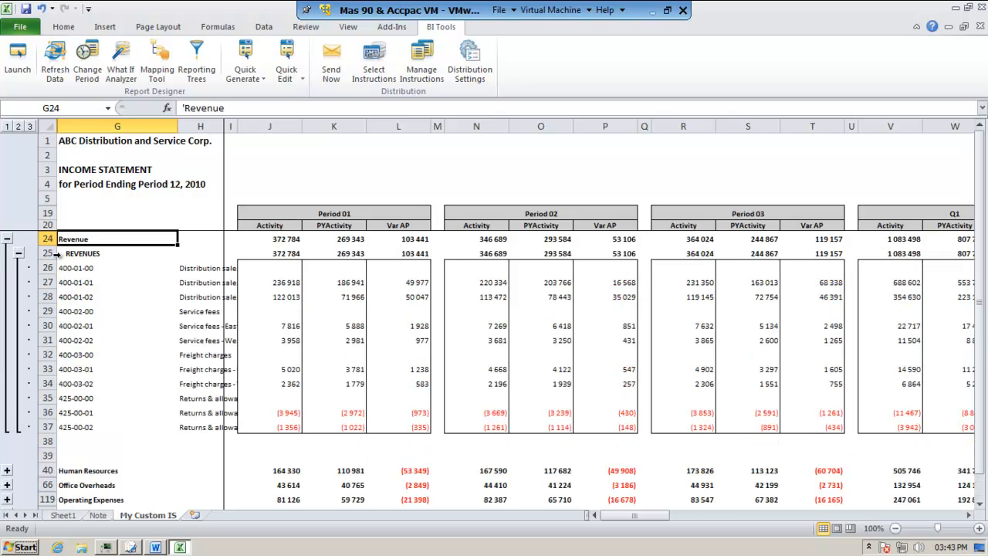
{"action": "left_click", "coordinate": [7, 239]}
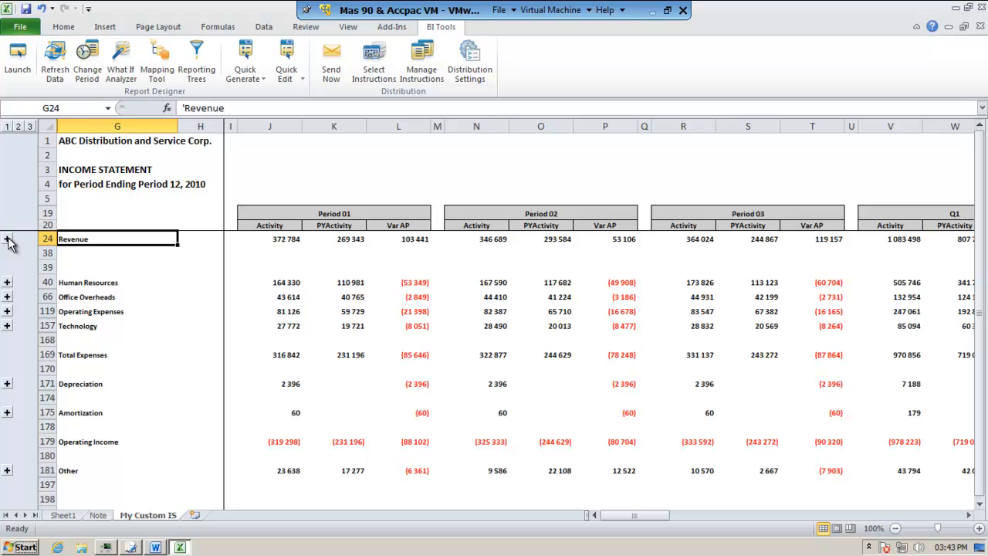
{"action": "left_click", "coordinate": [7, 282]}
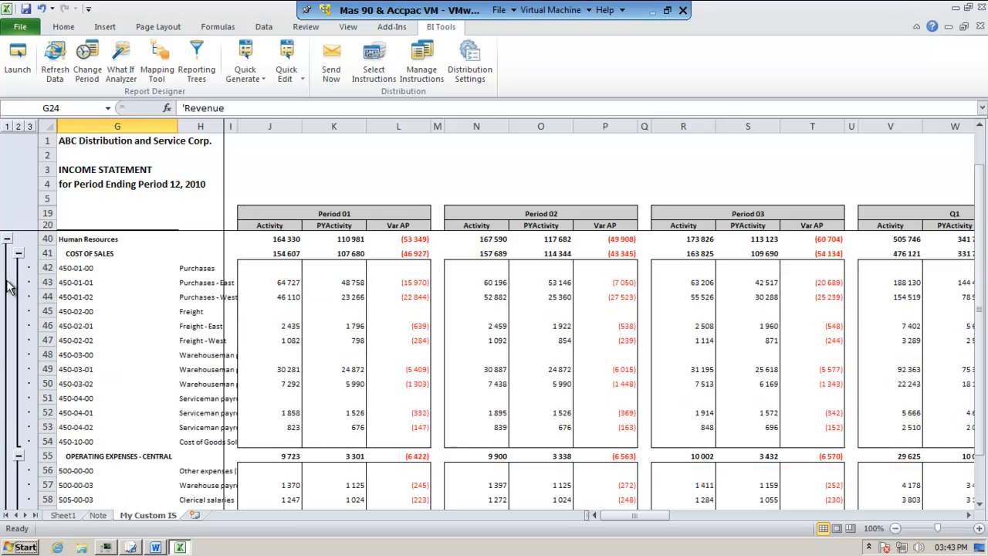
{"action": "left_click", "coordinate": [7, 127]}
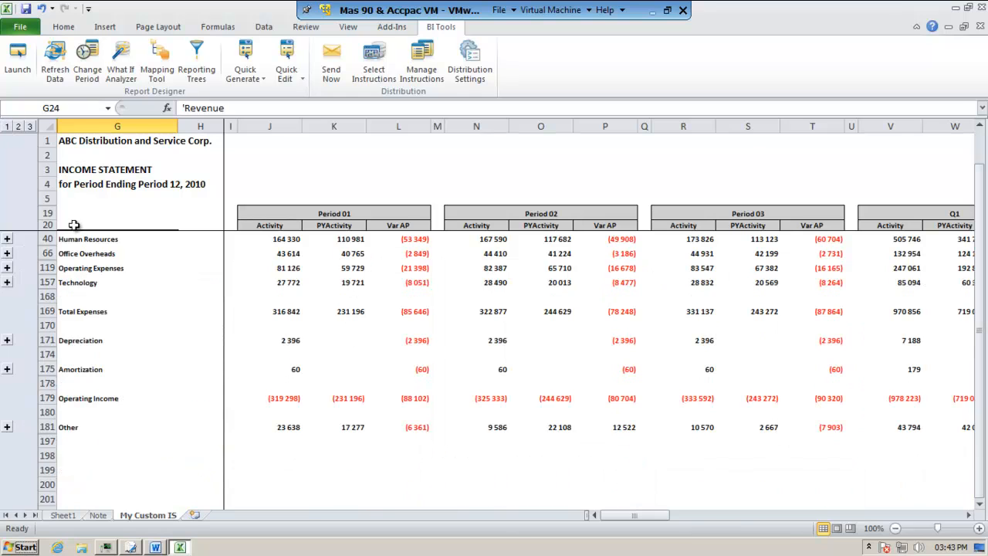
{"action": "left_click", "coordinate": [18, 126]}
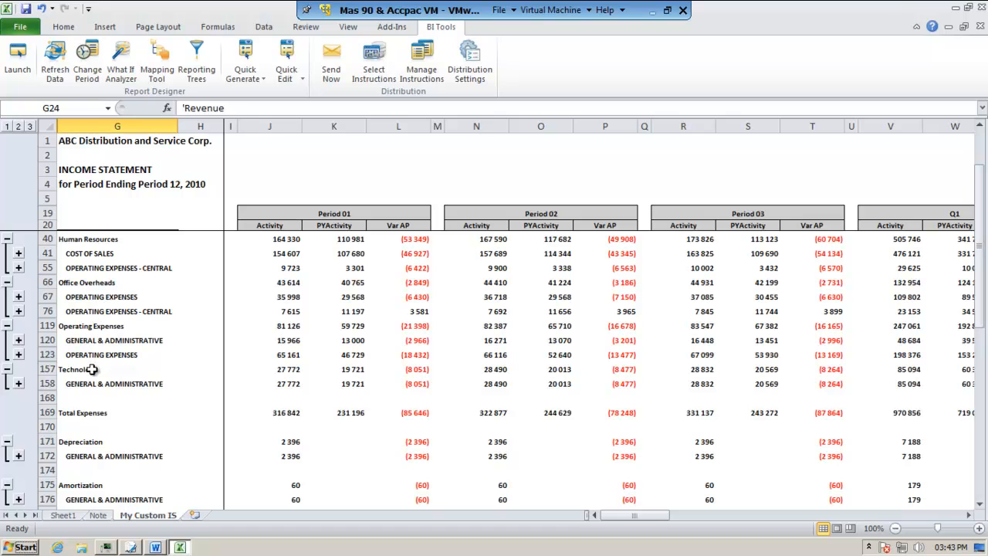
Delete the generated My Custom IS sheet and reopen the My Custom IS layout for editing in Report Designer.
{"action": "right_click", "coordinate": [136, 519]}
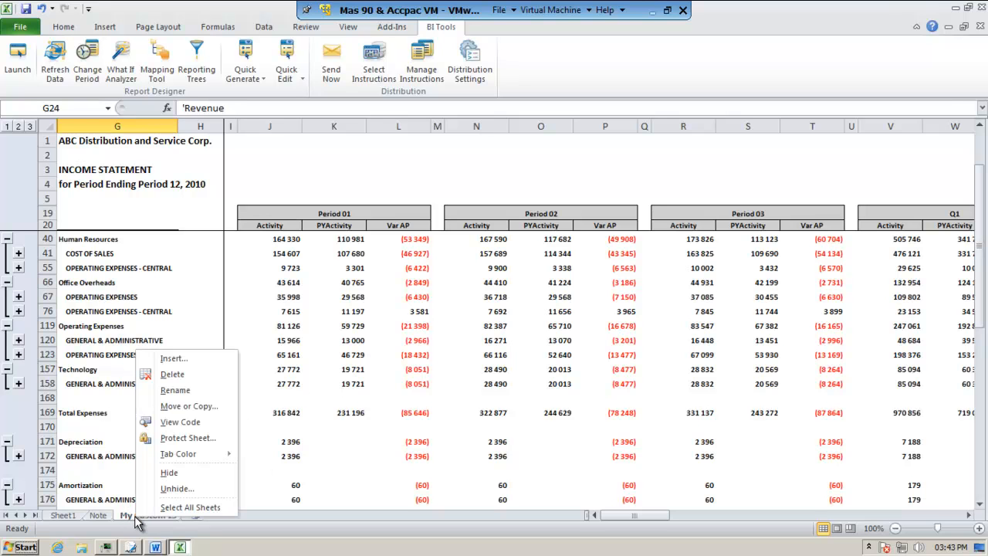
{"action": "left_click", "coordinate": [179, 373]}
{"action": "left_click", "coordinate": [467, 306]}
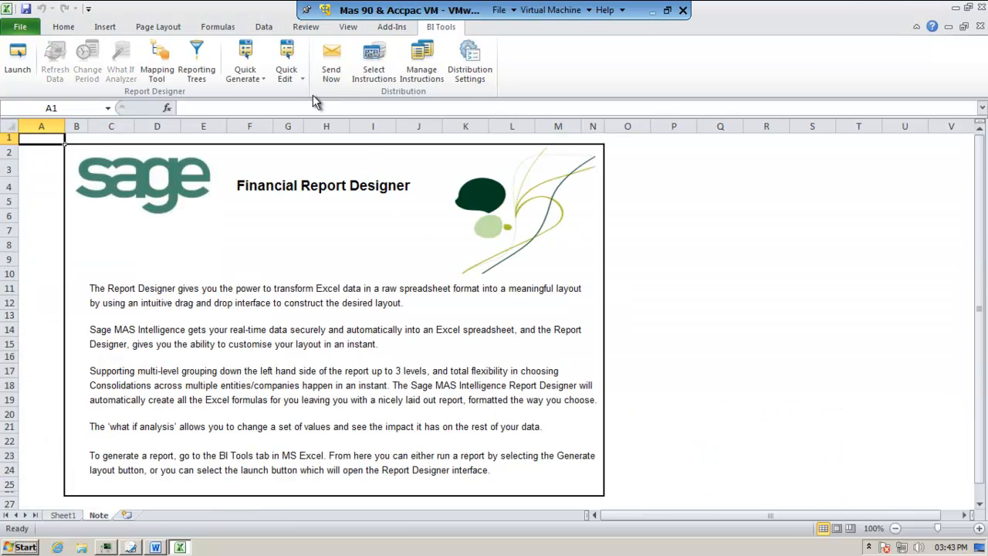
{"action": "left_click", "coordinate": [287, 77]}
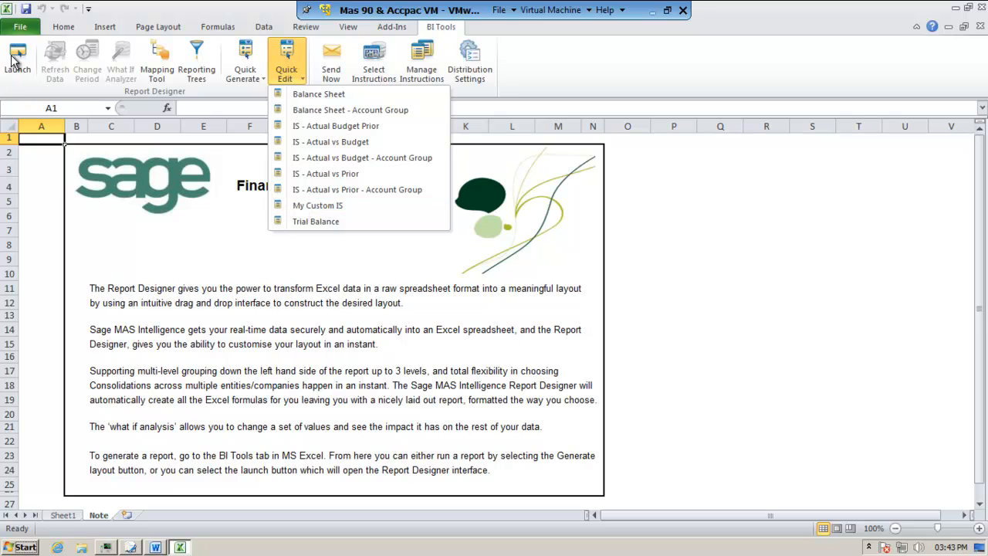
{"action": "left_click", "coordinate": [330, 205]}
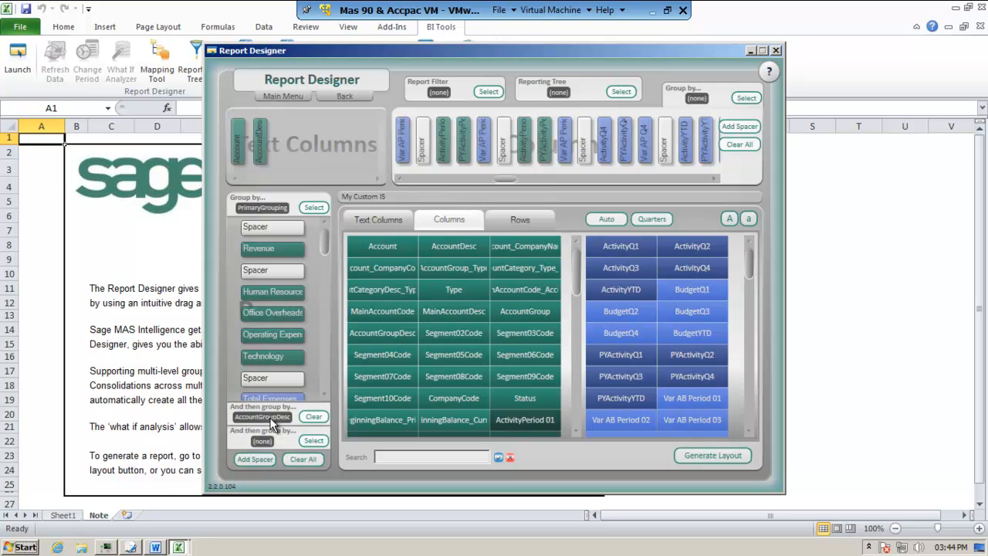
Remove the AccountGroupDesc secondary row grouping and generate the My Custom IS layout.
{"action": "left_click", "coordinate": [313, 417]}
{"action": "left_click", "coordinate": [718, 456]}
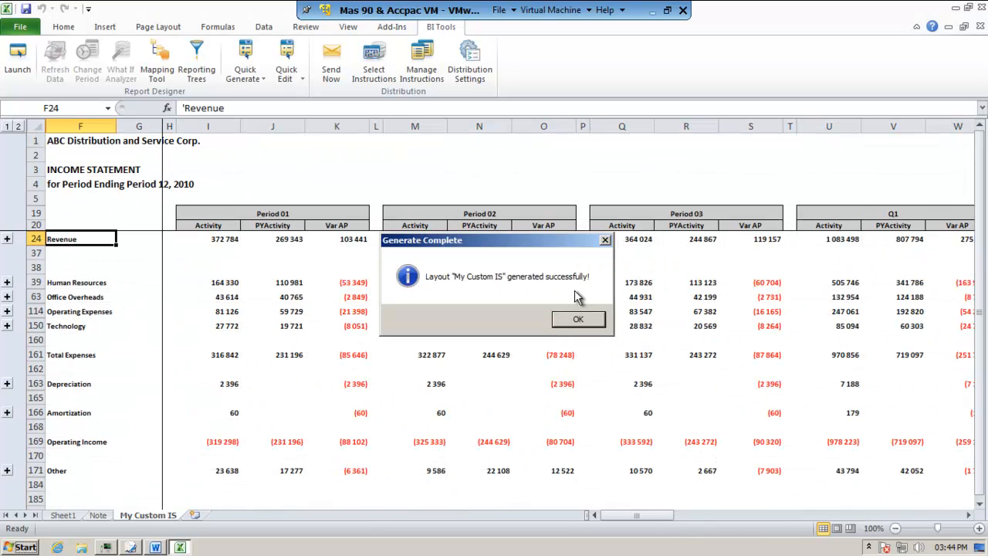
{"action": "left_click", "coordinate": [579, 320]}
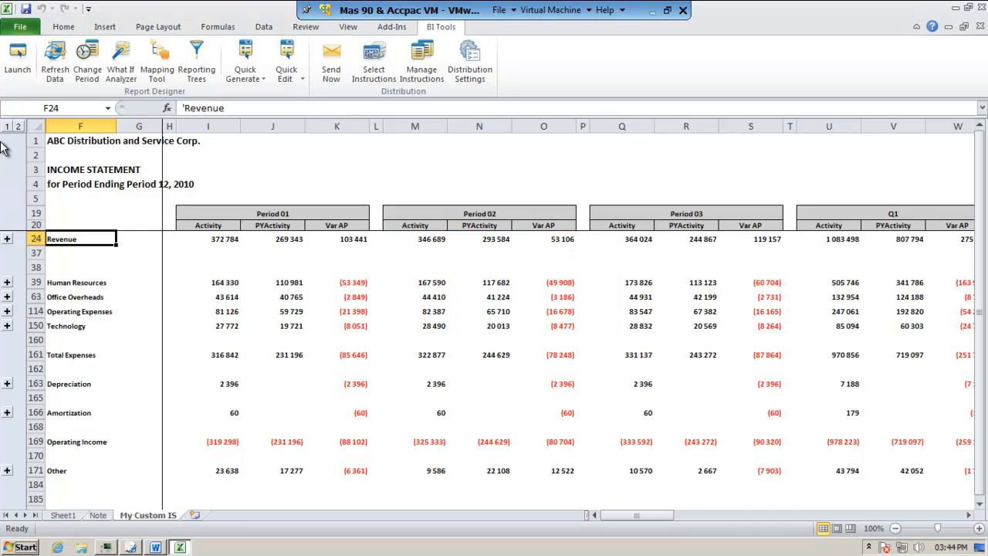
Examine the individual accounts beneath Revenue and Office Overheads in the generated income statement, collapsing each group again.
{"action": "left_click", "coordinate": [7, 239]}
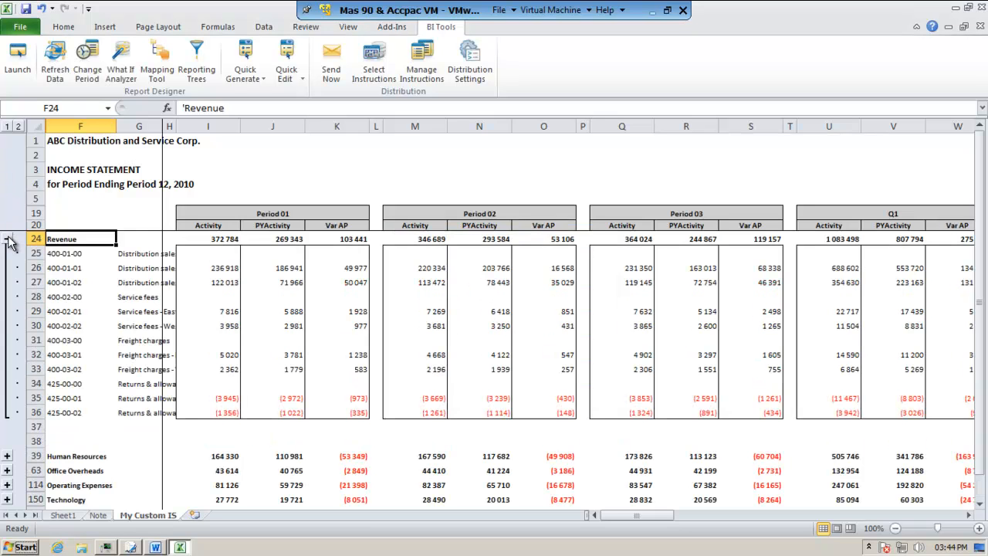
{"action": "left_click", "coordinate": [7, 238]}
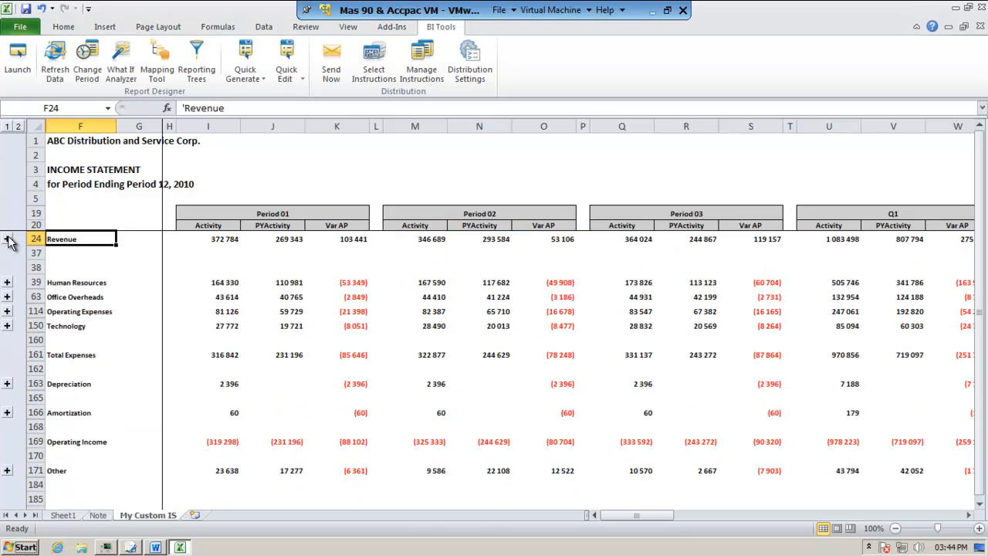
{"action": "left_click", "coordinate": [7, 297]}
{"action": "left_click", "coordinate": [6, 238]}
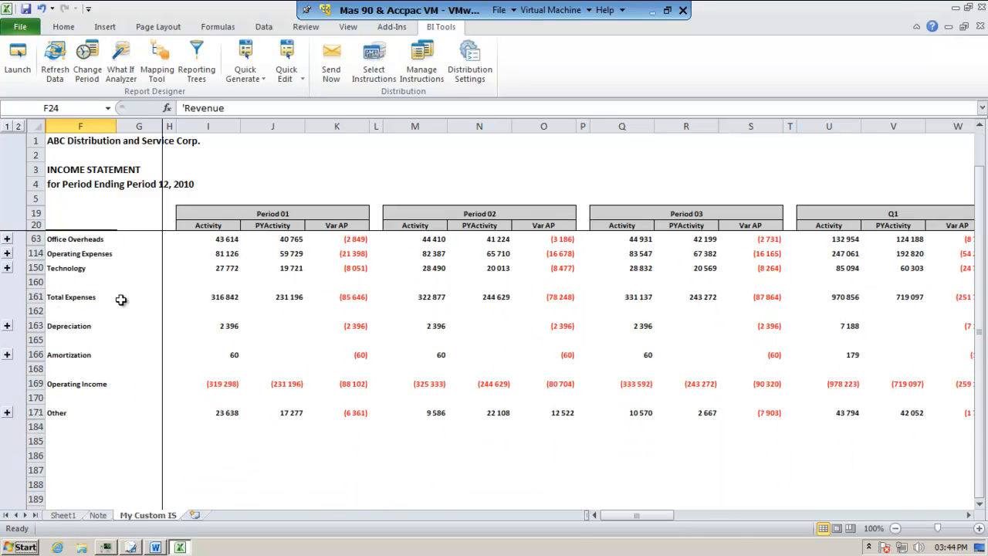
Check the Period 01 Total Expenses formula against the sum of Human Resources, Office Overheads, Operating Expenses and Technology.
{"action": "left_click", "coordinate": [226, 298]}
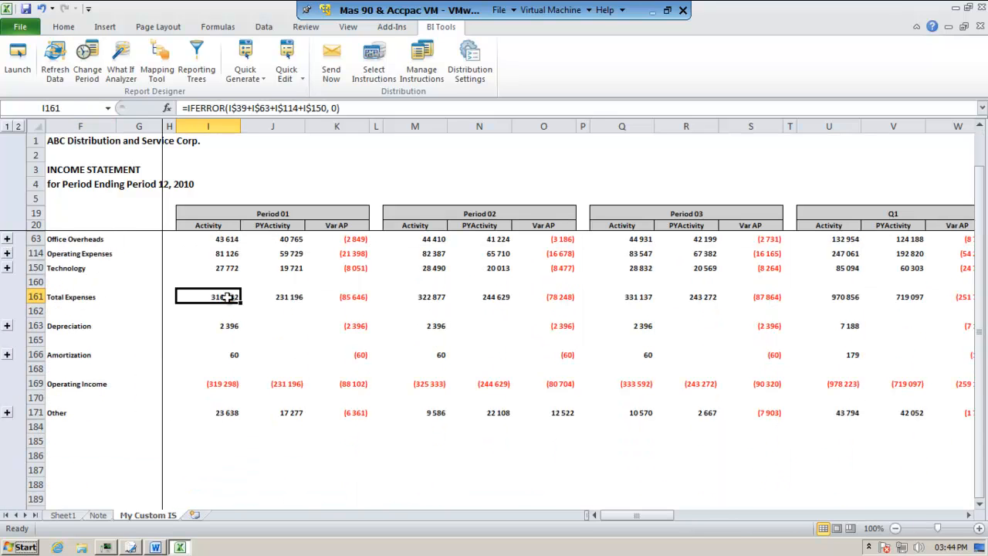
{"action": "left_click_drag", "start_coordinate": [226, 239], "coordinate": [236, 275]}
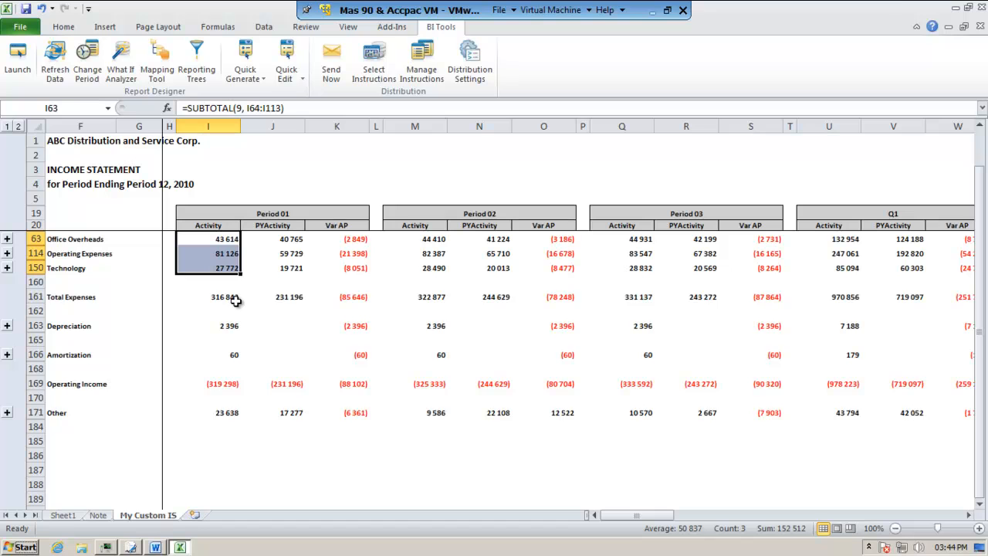
{"action": "scroll", "coordinate": [235, 301], "scroll_direction": "up", "scroll_amount": 2}
{"action": "left_click_drag", "start_coordinate": [228, 283], "coordinate": [230, 328]}
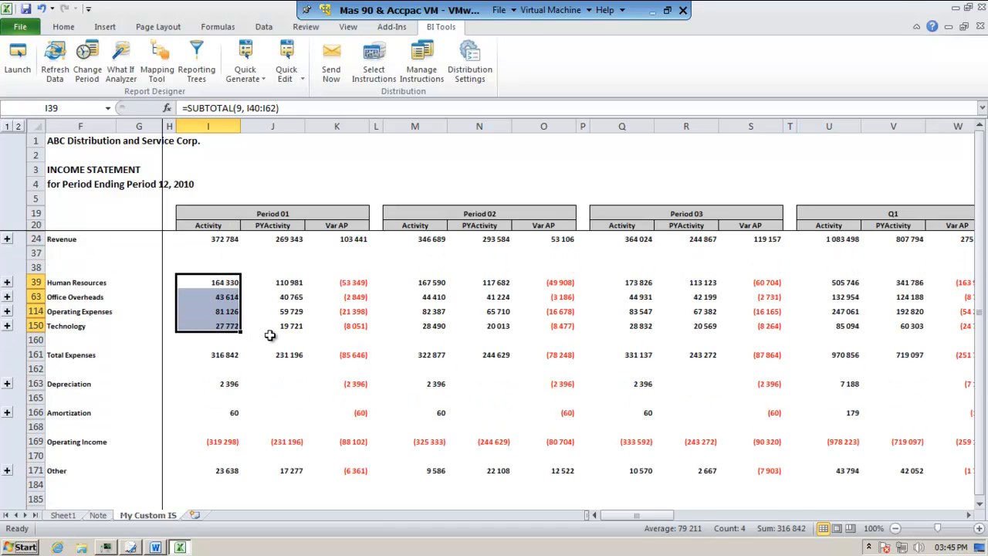
{"action": "left_click", "coordinate": [221, 354]}
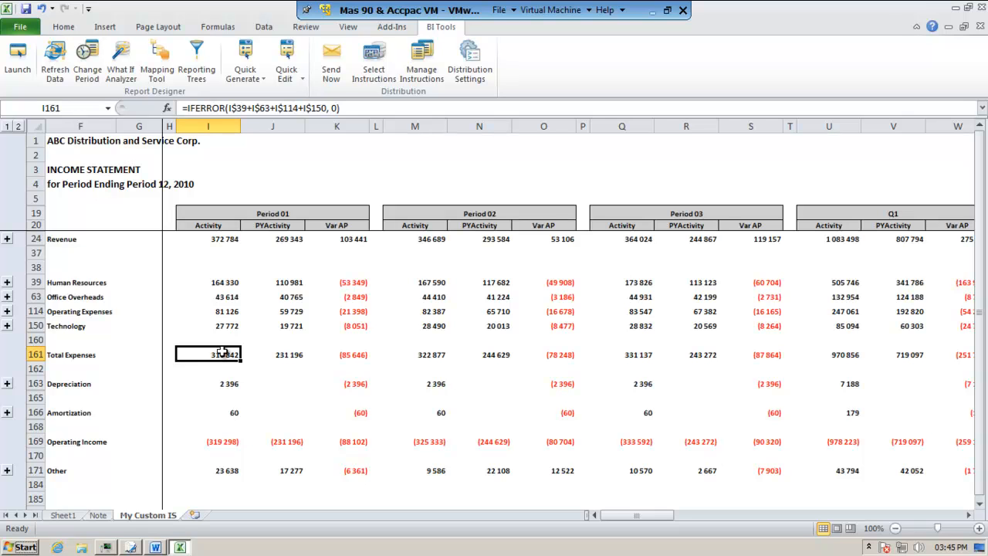
{"action": "key", "text": "ctrl+Home"}
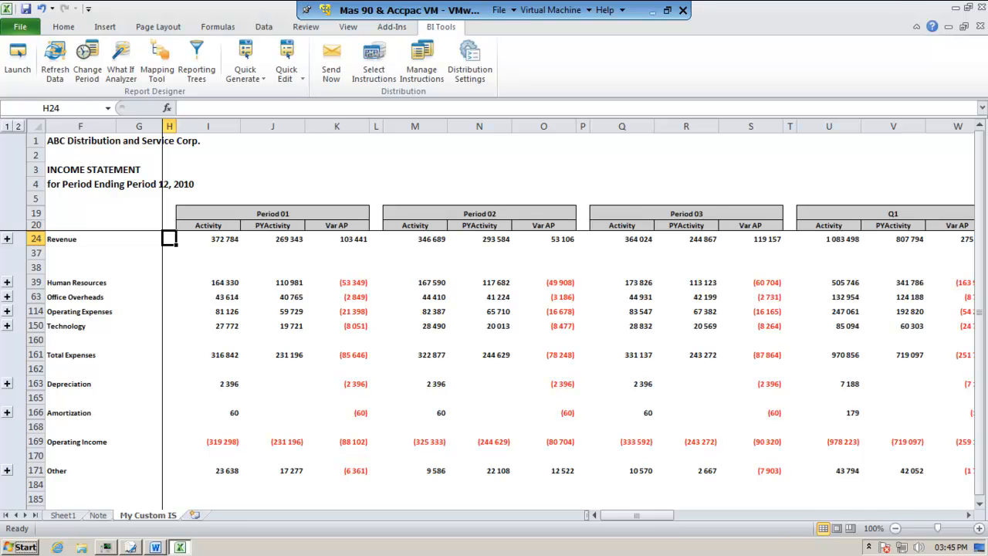
Switch to Report Manager and review the MapAccountCategories add-in parameters of the Custom Grouping report, leaving without changes and maximizing the window.
{"action": "left_click", "coordinate": [130, 549]}
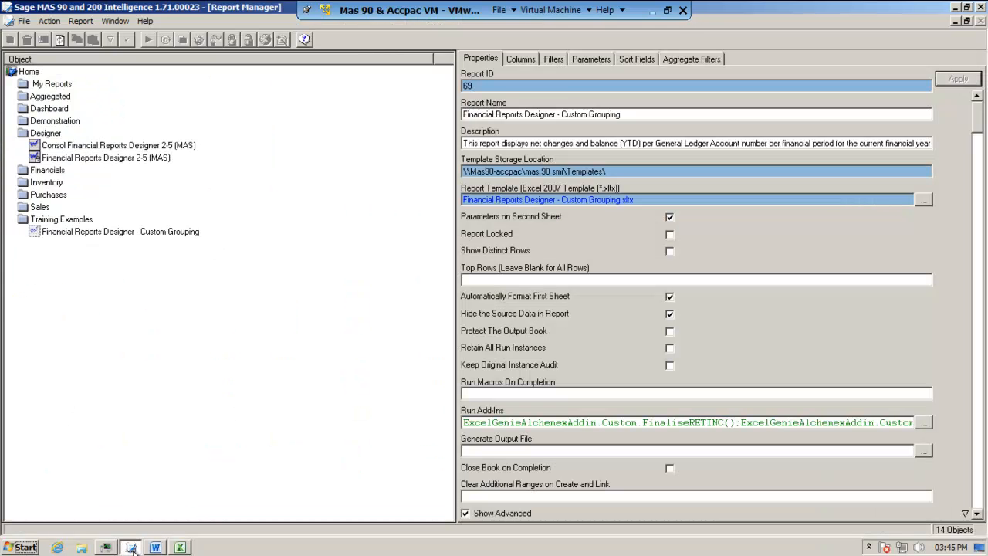
{"action": "left_click", "coordinate": [926, 423]}
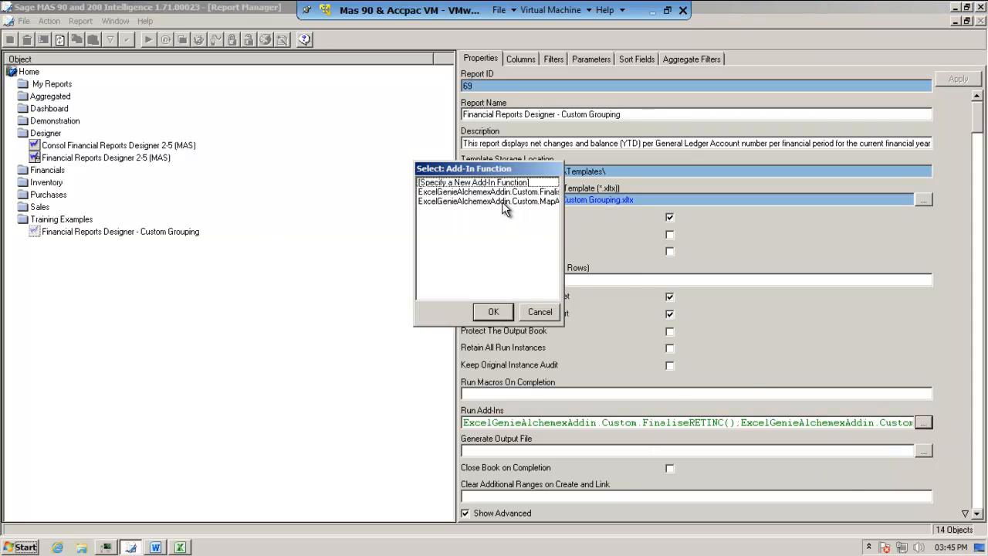
{"action": "left_click", "coordinate": [502, 202]}
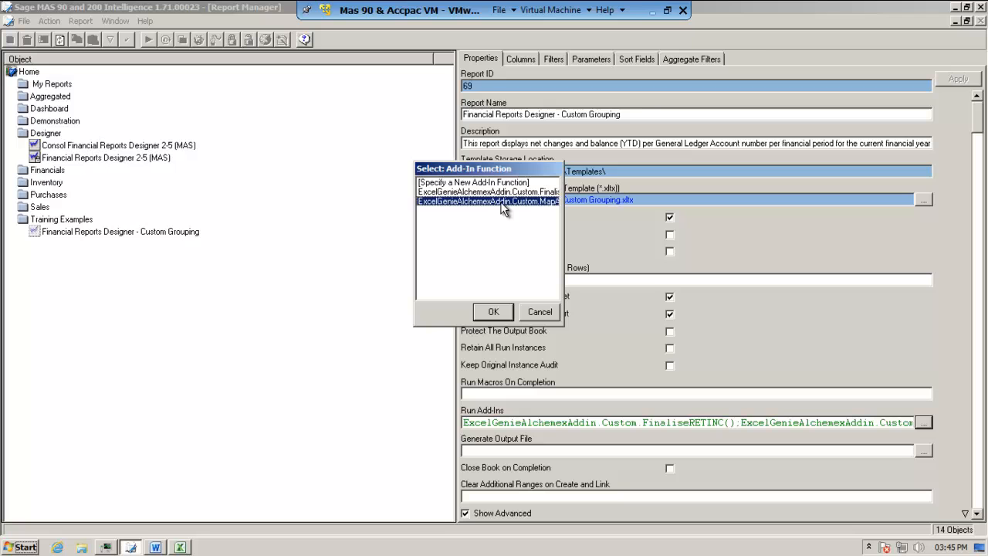
{"action": "left_click", "coordinate": [494, 312]}
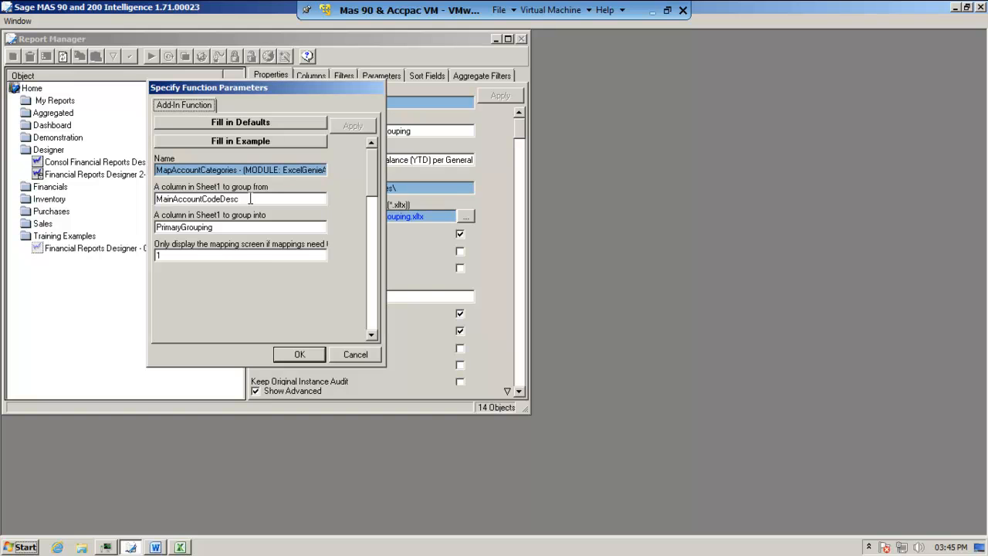
{"action": "left_click", "coordinate": [369, 356]}
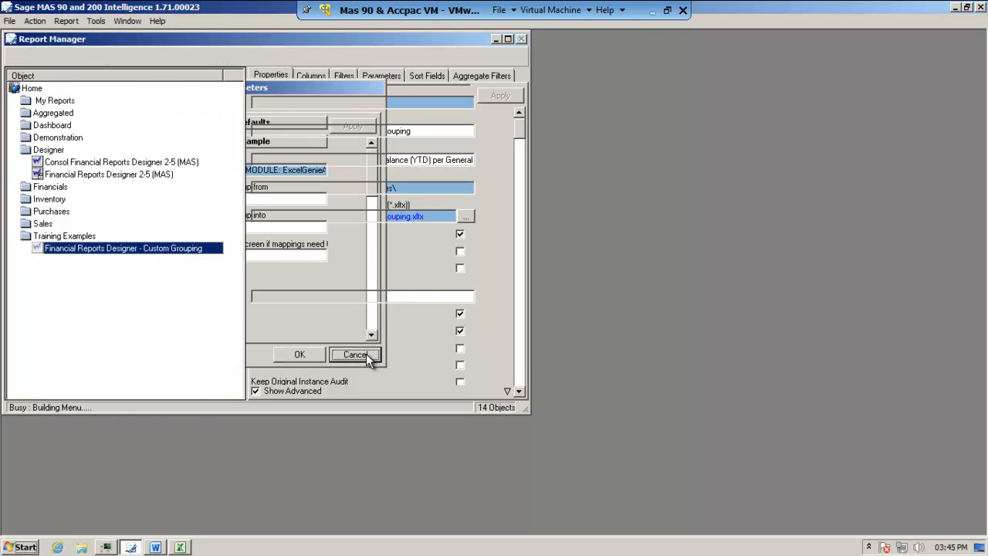
{"action": "left_click", "coordinate": [508, 39]}
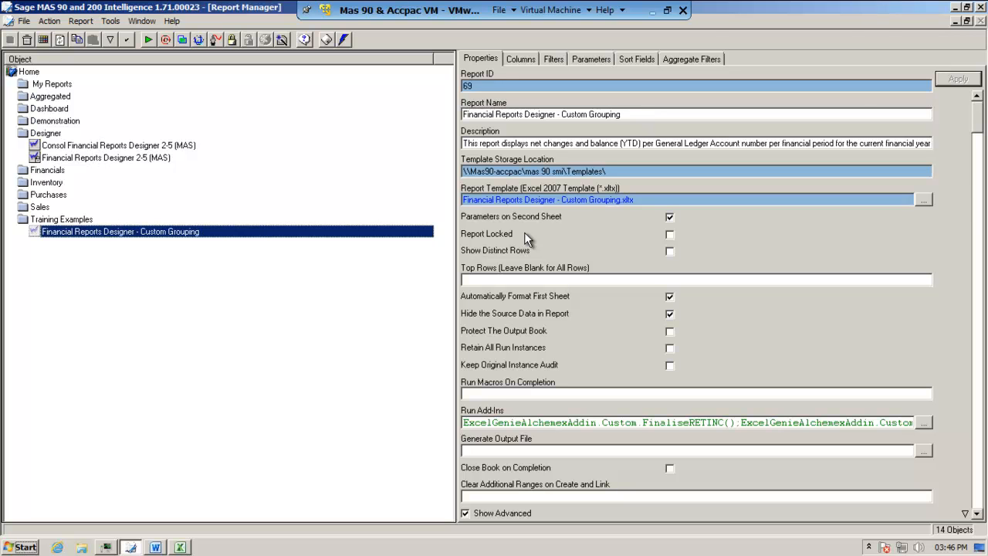
Switch back to Excel and examine the accounts beneath Technology, collapsing the group again.
{"action": "left_click", "coordinate": [180, 546]}
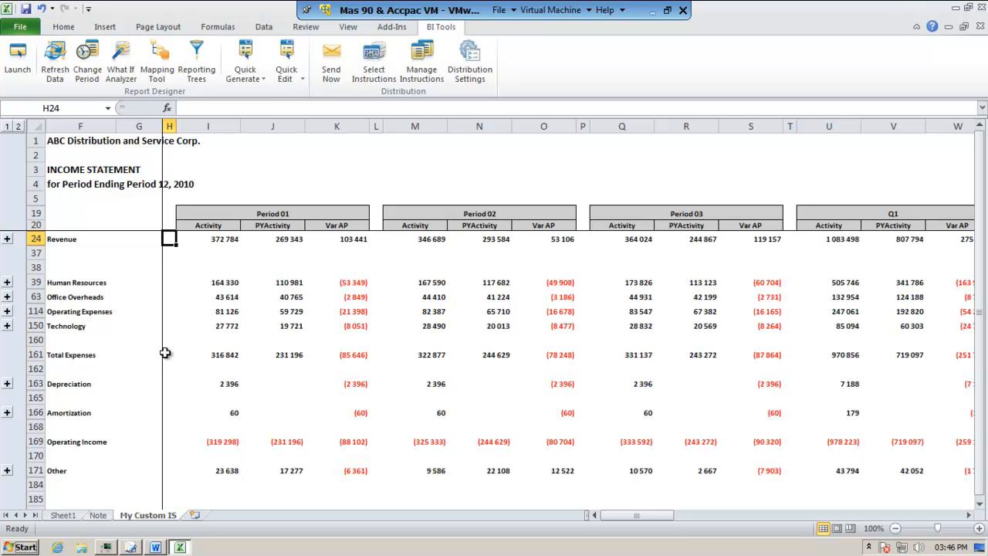
{"action": "left_click", "coordinate": [7, 327]}
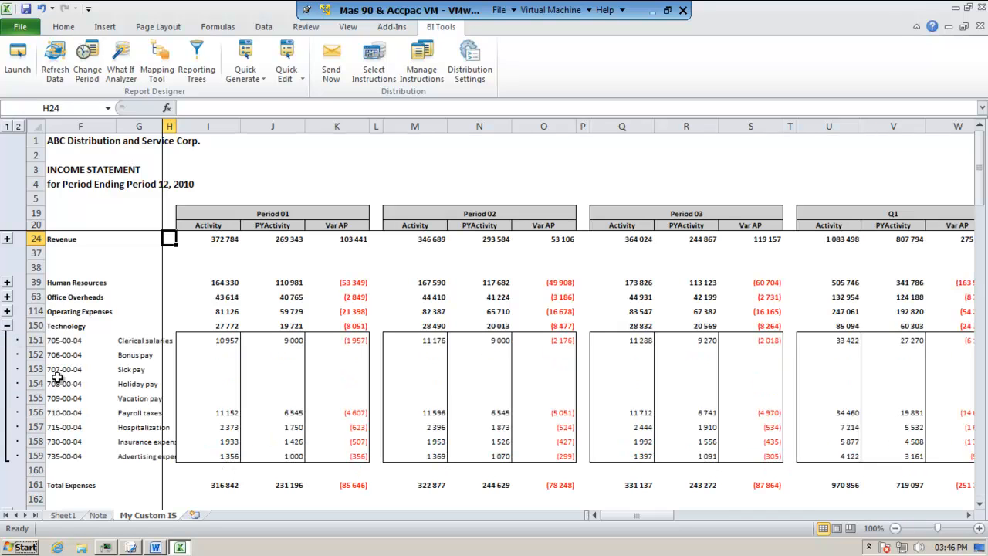
{"action": "left_click", "coordinate": [6, 327]}
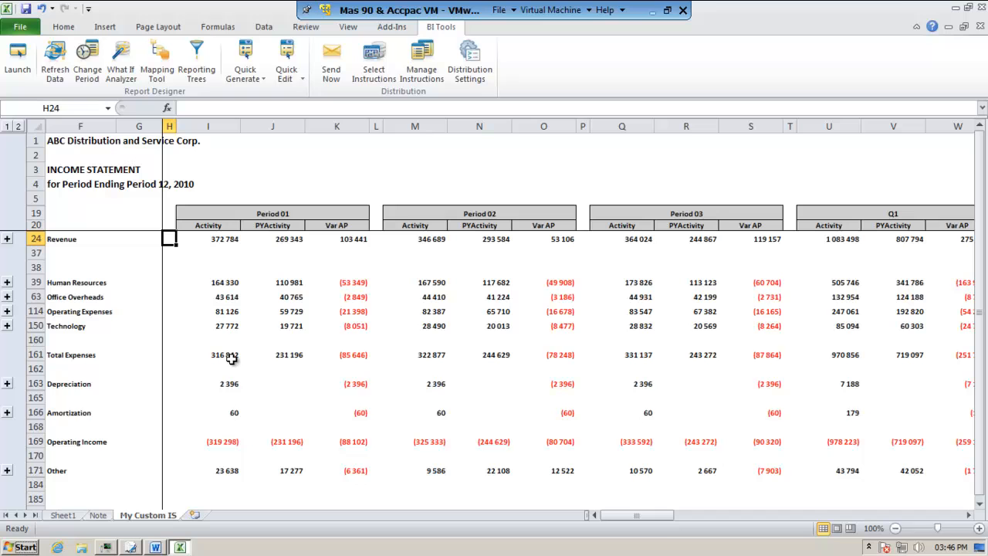
Cut the Holiday pay and Vacation pay rows from the Technology group and insert them at row 185, beneath the Other group.
{"action": "left_click", "coordinate": [7, 326]}
{"action": "left_click_drag", "start_coordinate": [36, 384], "coordinate": [37, 398]}
{"action": "right_click", "coordinate": [41, 401]}
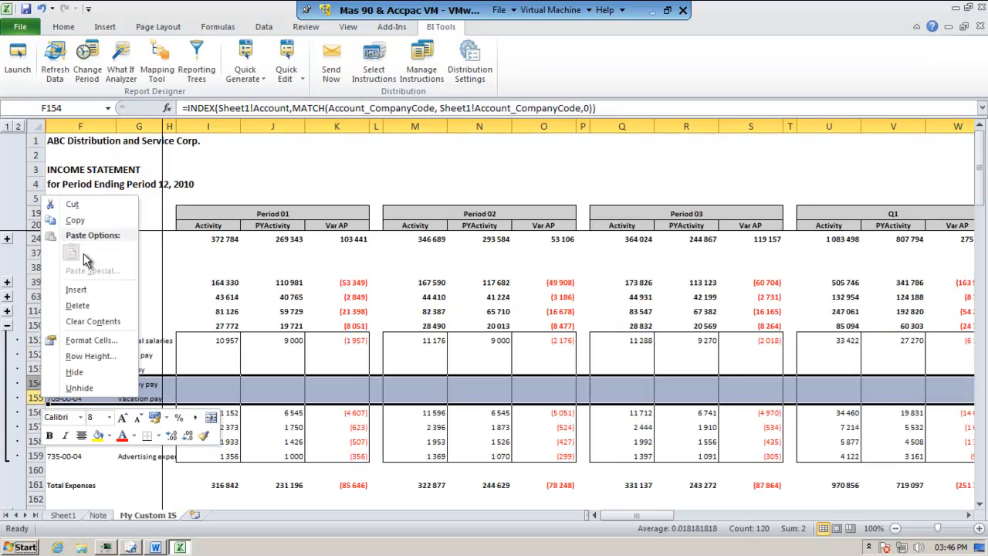
{"action": "left_click", "coordinate": [89, 205]}
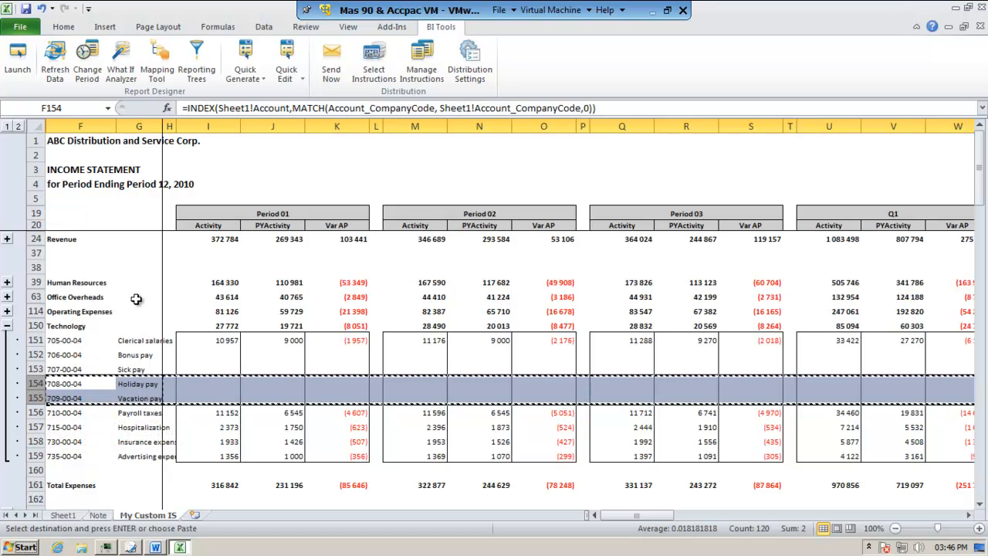
{"action": "scroll", "coordinate": [67, 369], "scroll_direction": "down", "scroll_amount": 4}
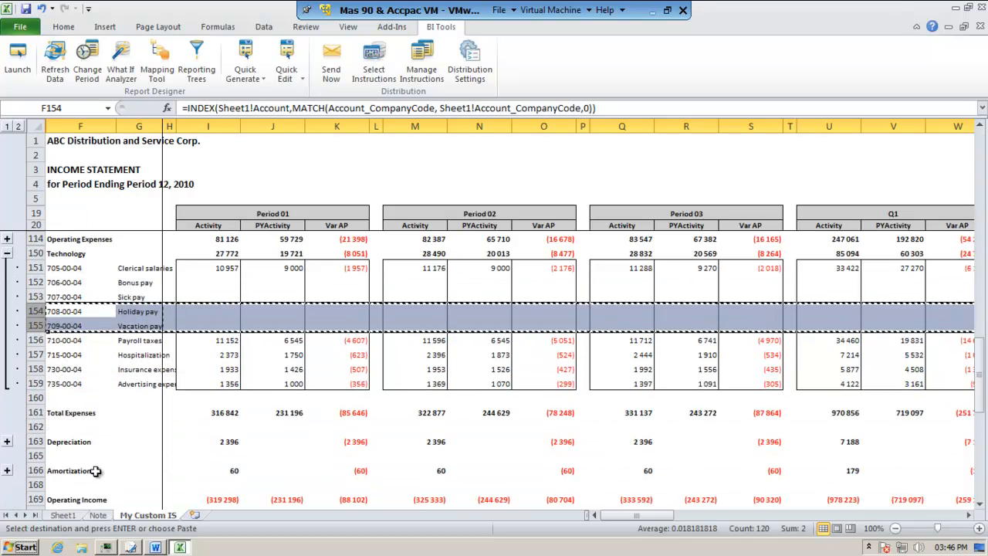
{"action": "left_click", "coordinate": [35, 455]}
{"action": "right_click", "coordinate": [35, 455]}
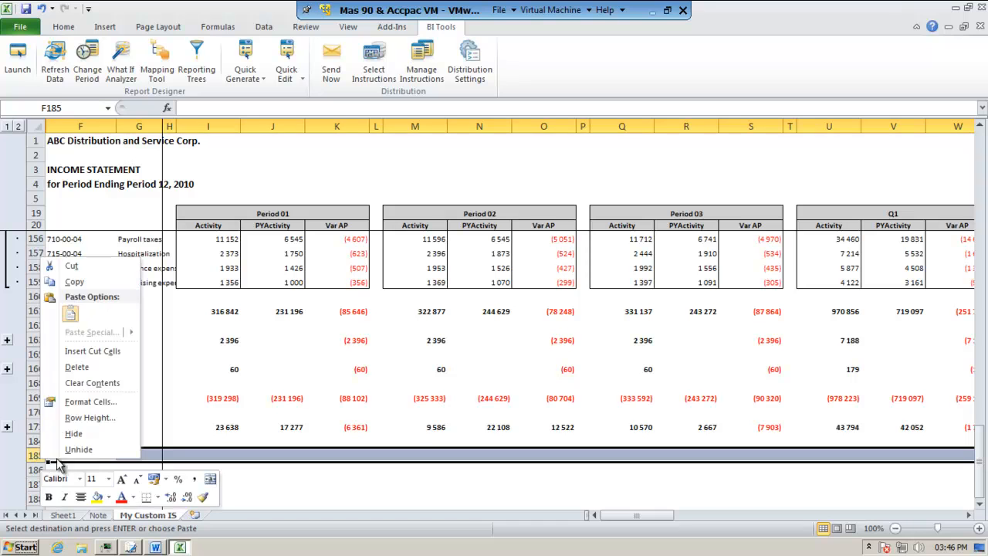
{"action": "left_click", "coordinate": [116, 351]}
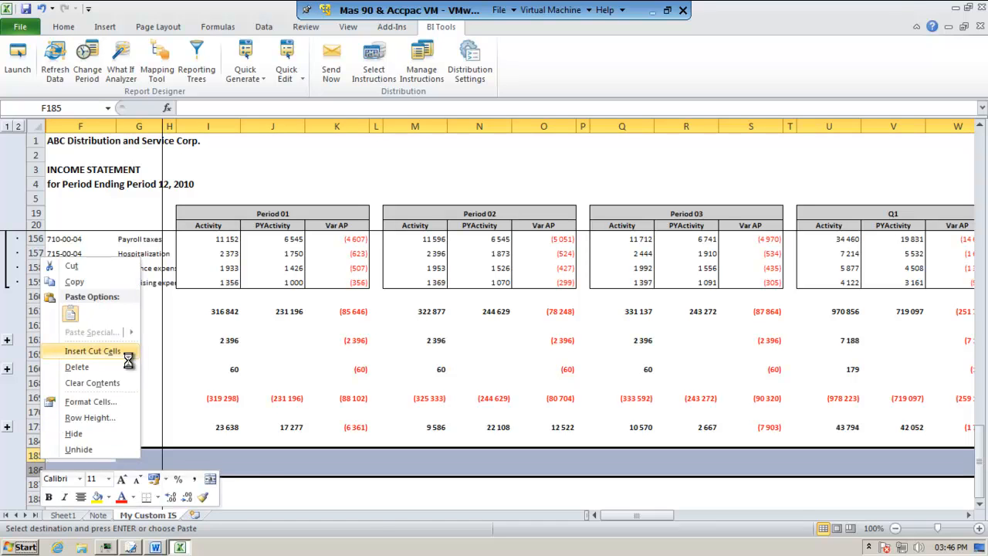
{"action": "left_click", "coordinate": [242, 481]}
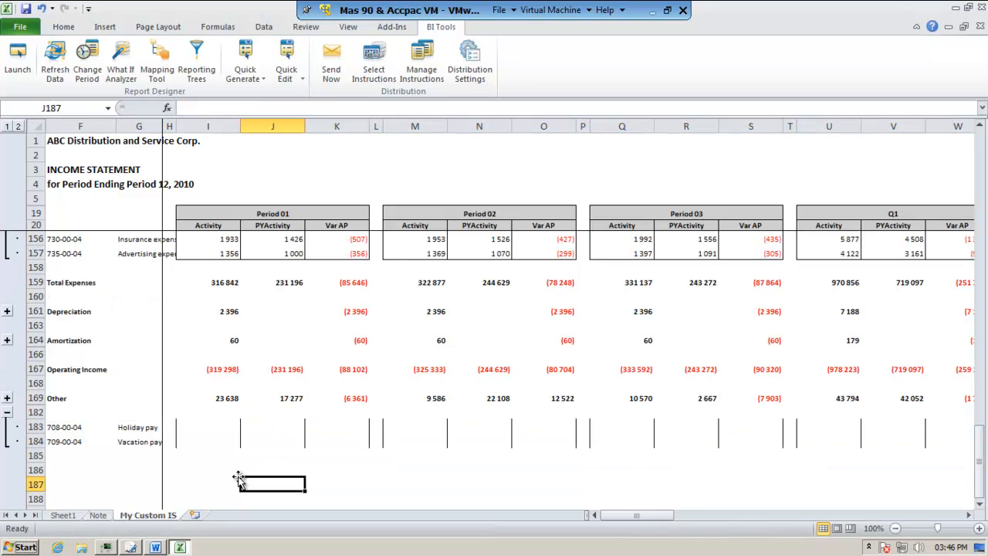
{"action": "scroll", "coordinate": [239, 479], "scroll_direction": "up", "scroll_amount": 4}
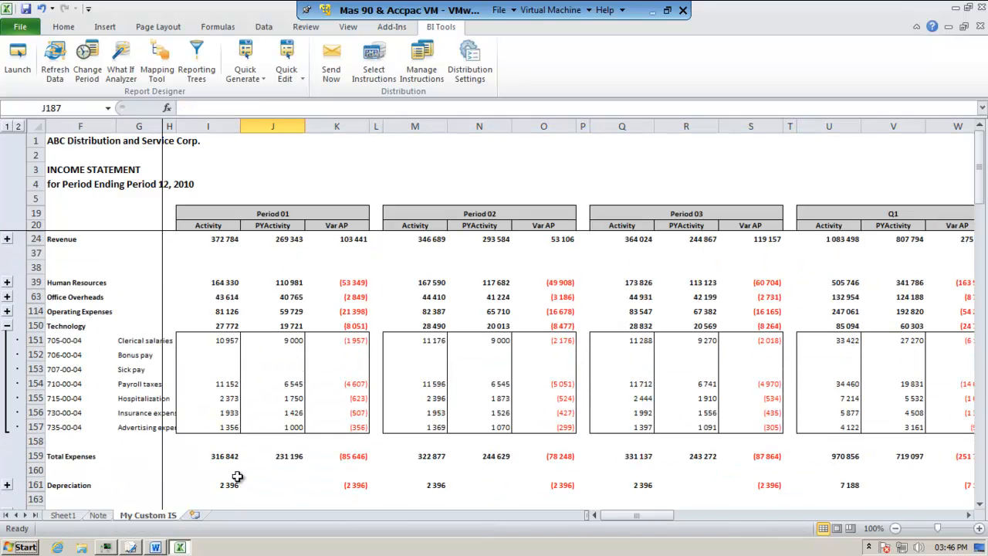
{"action": "key", "text": "ctrl+Home"}
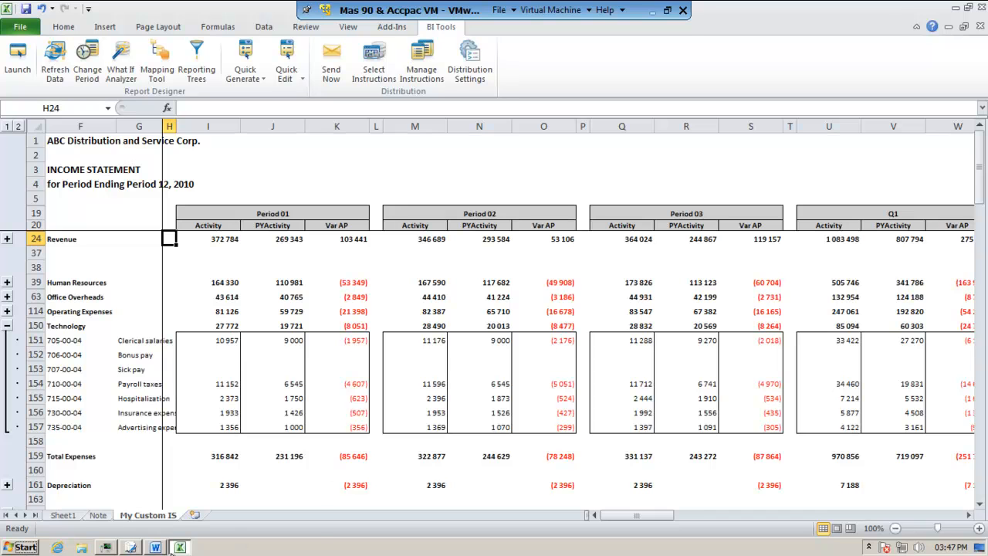
Glance at Report Manager, return to the Excel income statement and collapse all its groups to the first outline level.
{"action": "mouse_move", "coordinate": [171, 552]}
{"action": "left_click", "coordinate": [131, 546]}
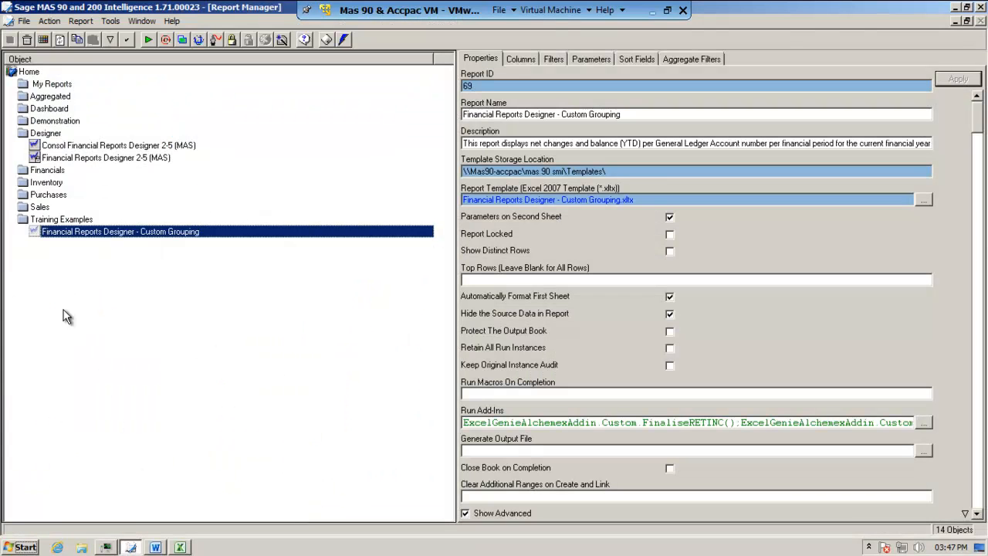
{"action": "left_click", "coordinate": [180, 547]}
{"action": "left_click", "coordinate": [7, 126]}
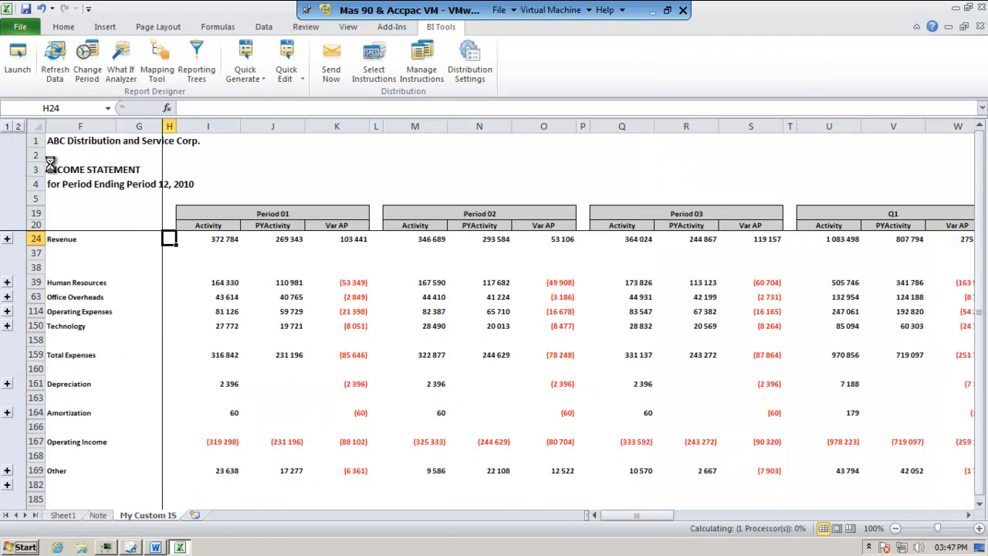